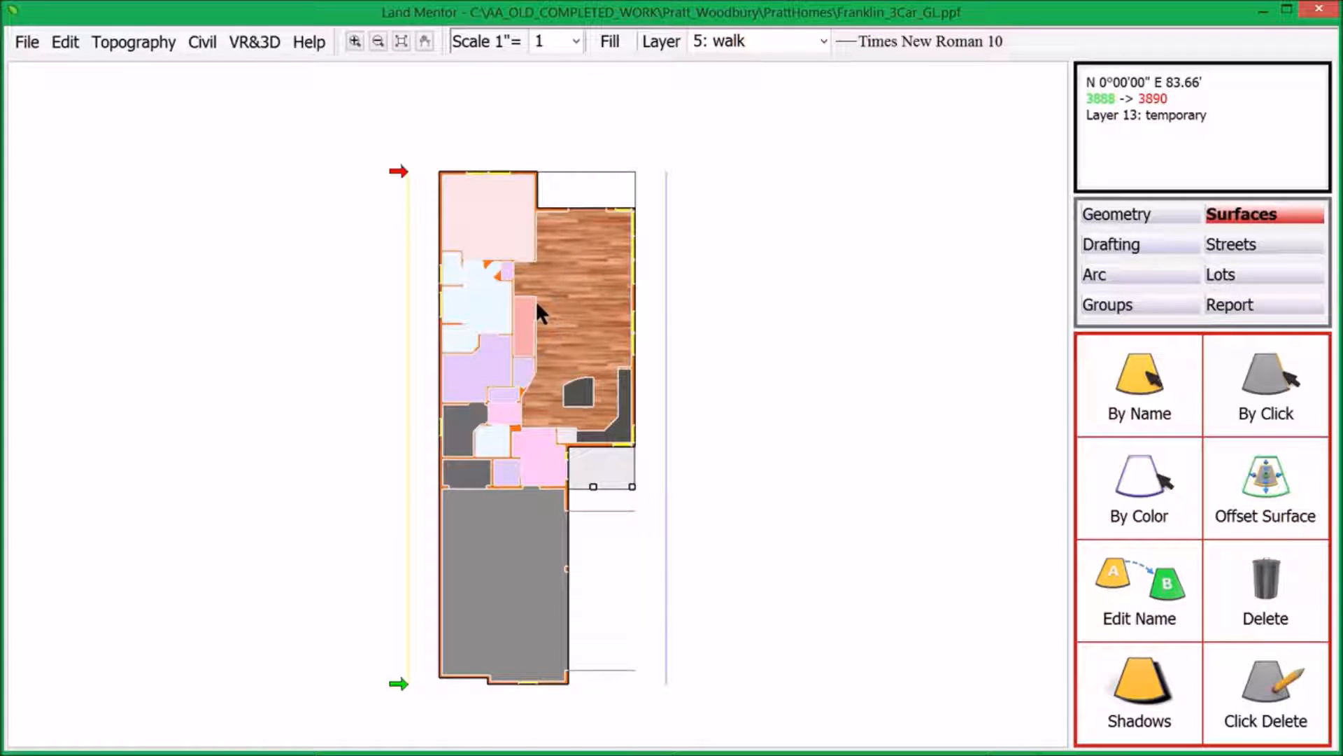
- Delete all surface elements on the active layers
click(56, 41)
click(61, 42)
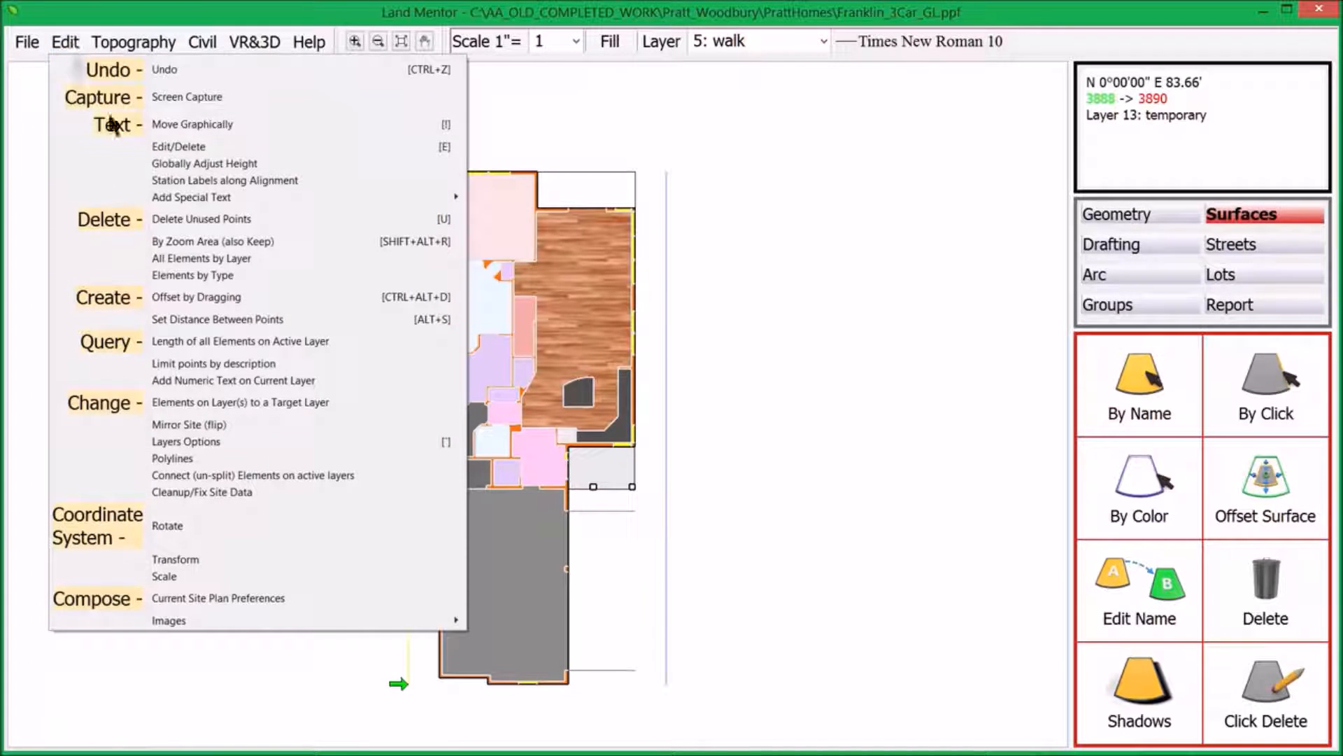
click(224, 275)
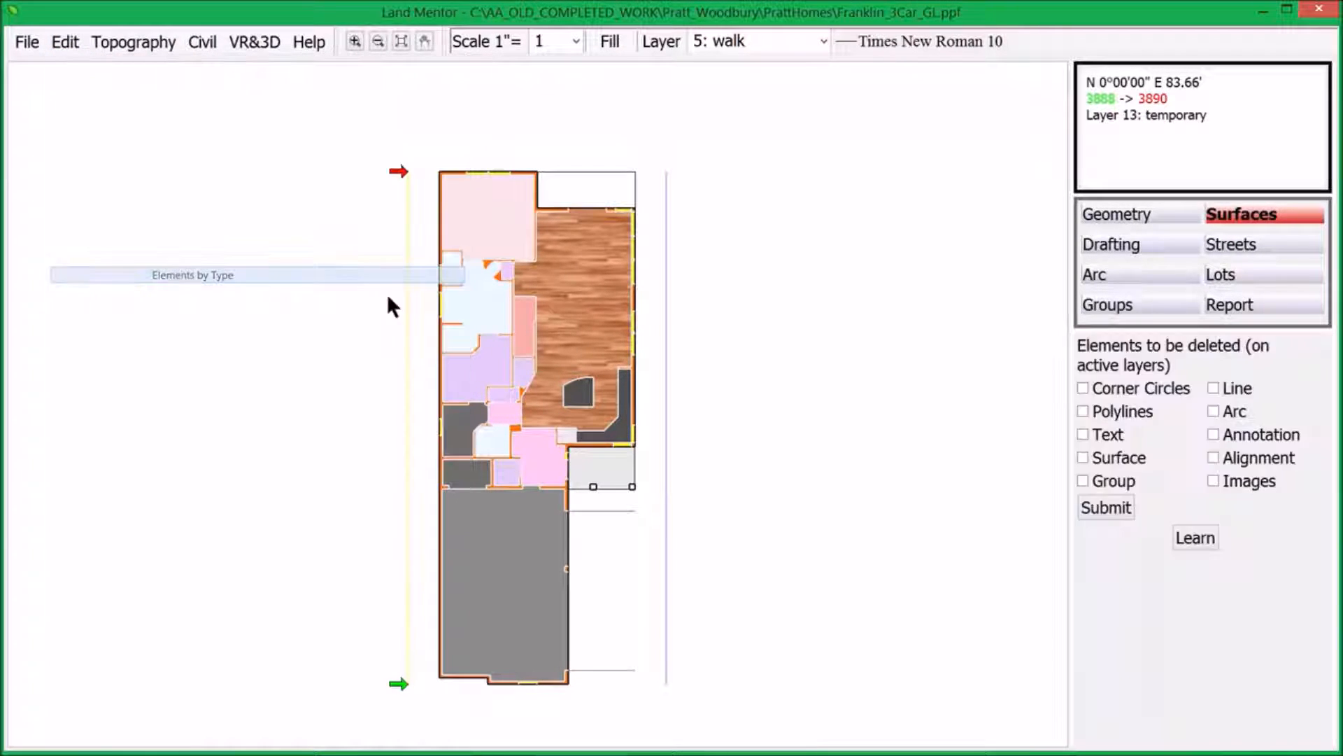
click(1083, 457)
click(1106, 507)
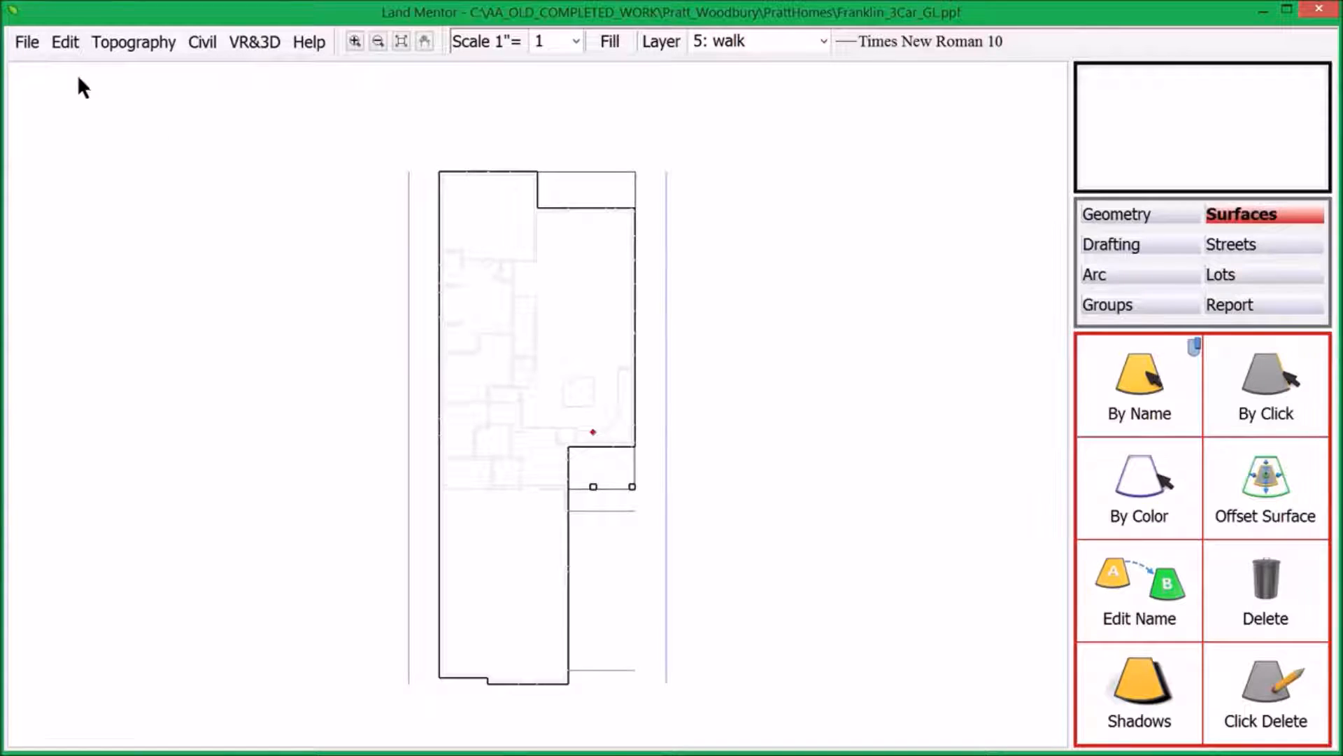
- Delete all elements on every layer except 4: building and 5: walk
click(63, 42)
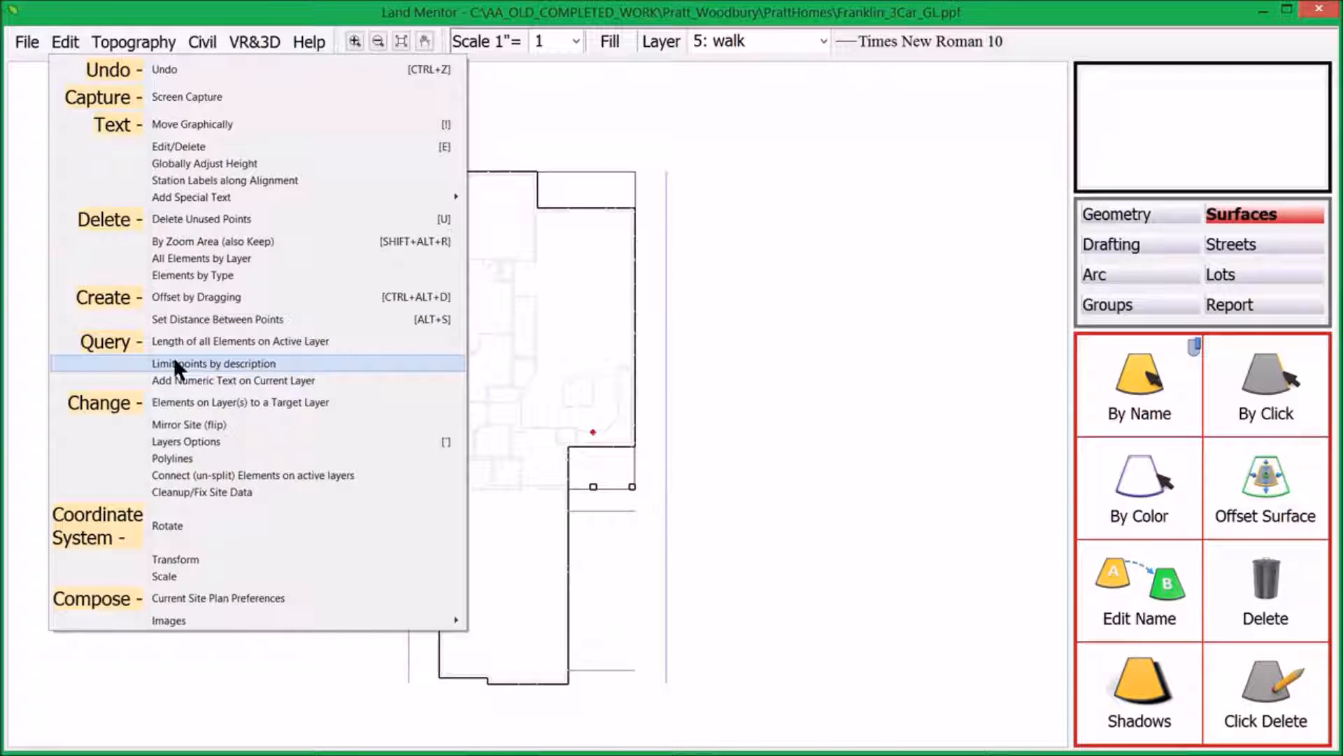
click(180, 258)
click(671, 302)
click(772, 252)
shift+click(761, 273)
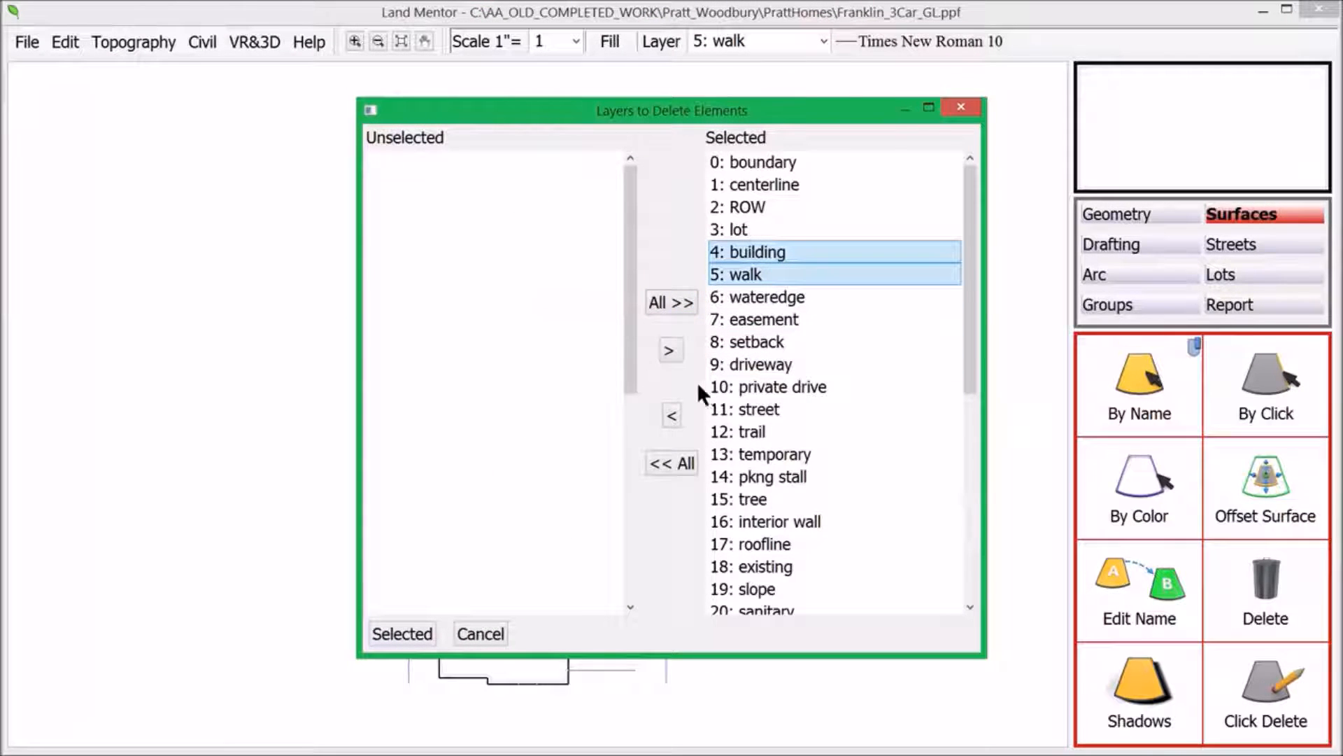
click(670, 415)
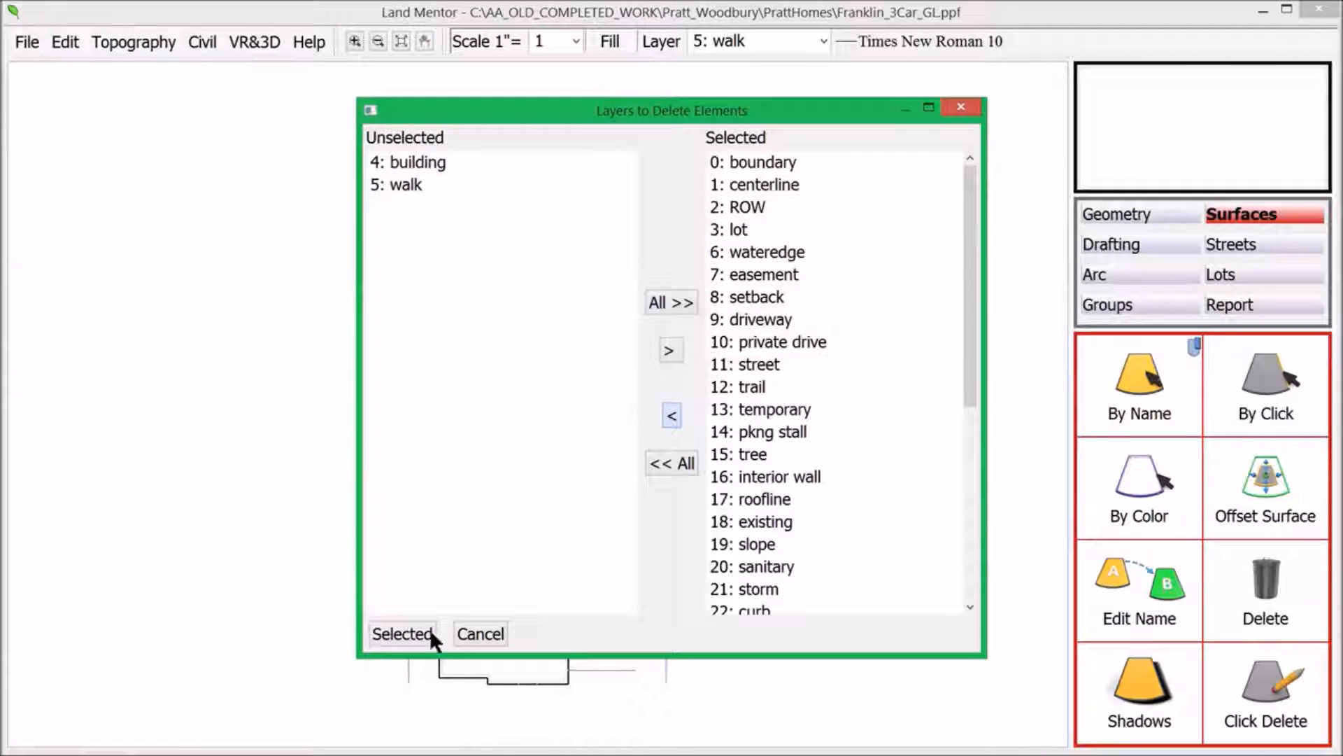
click(402, 631)
click(536, 536)
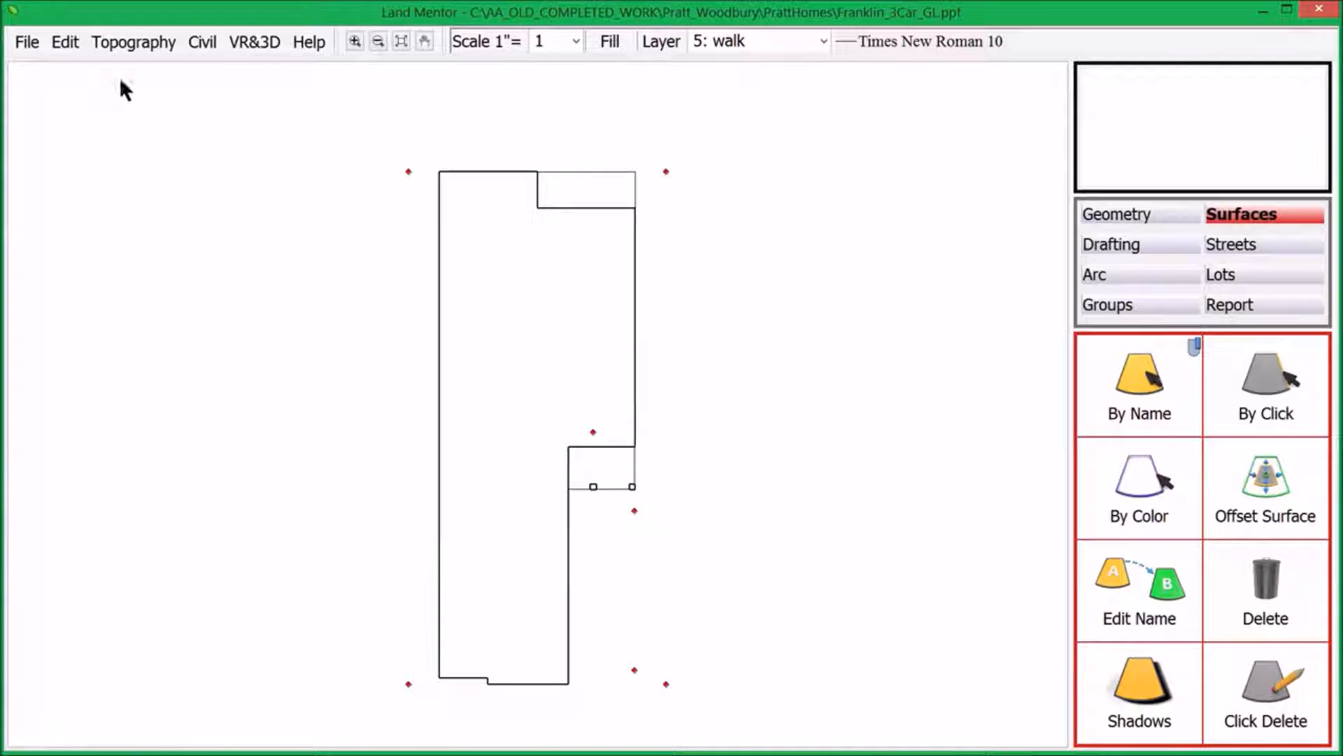
- Connect the split elements on the active layers and delete the unused points
click(63, 42)
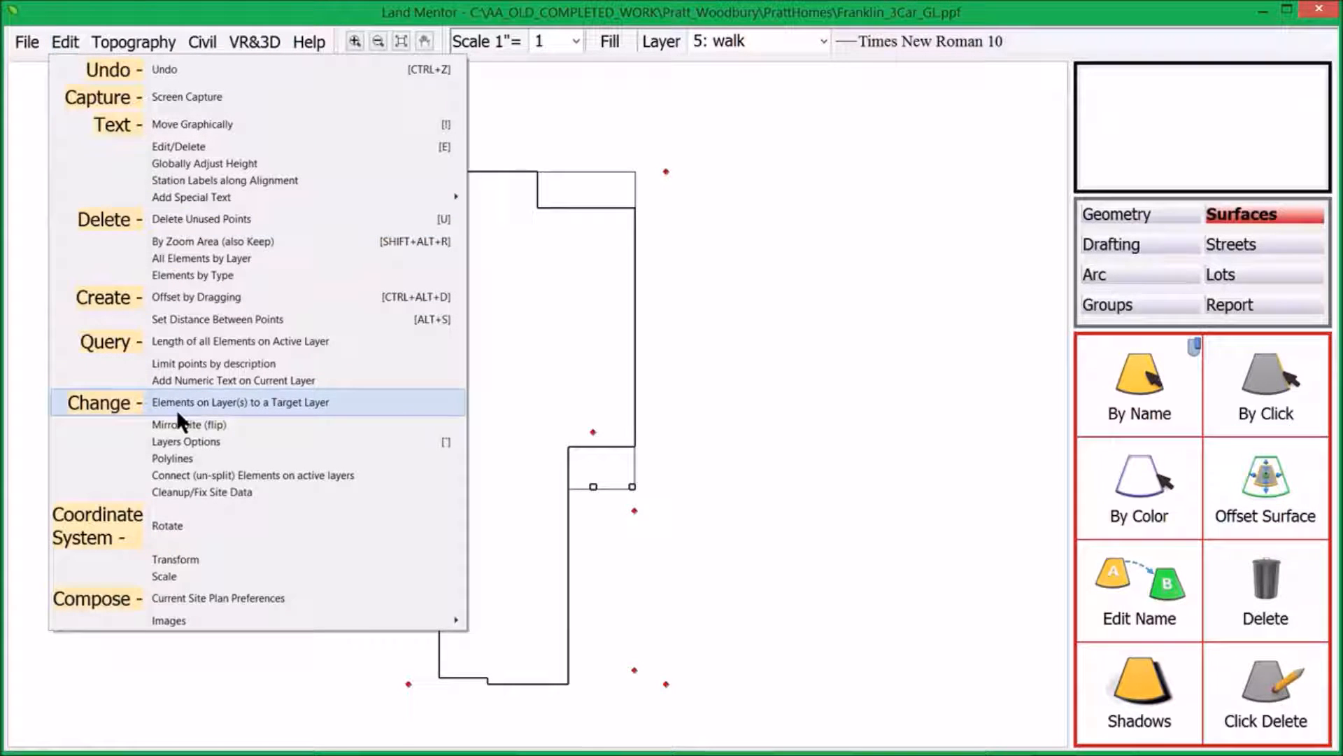
click(183, 474)
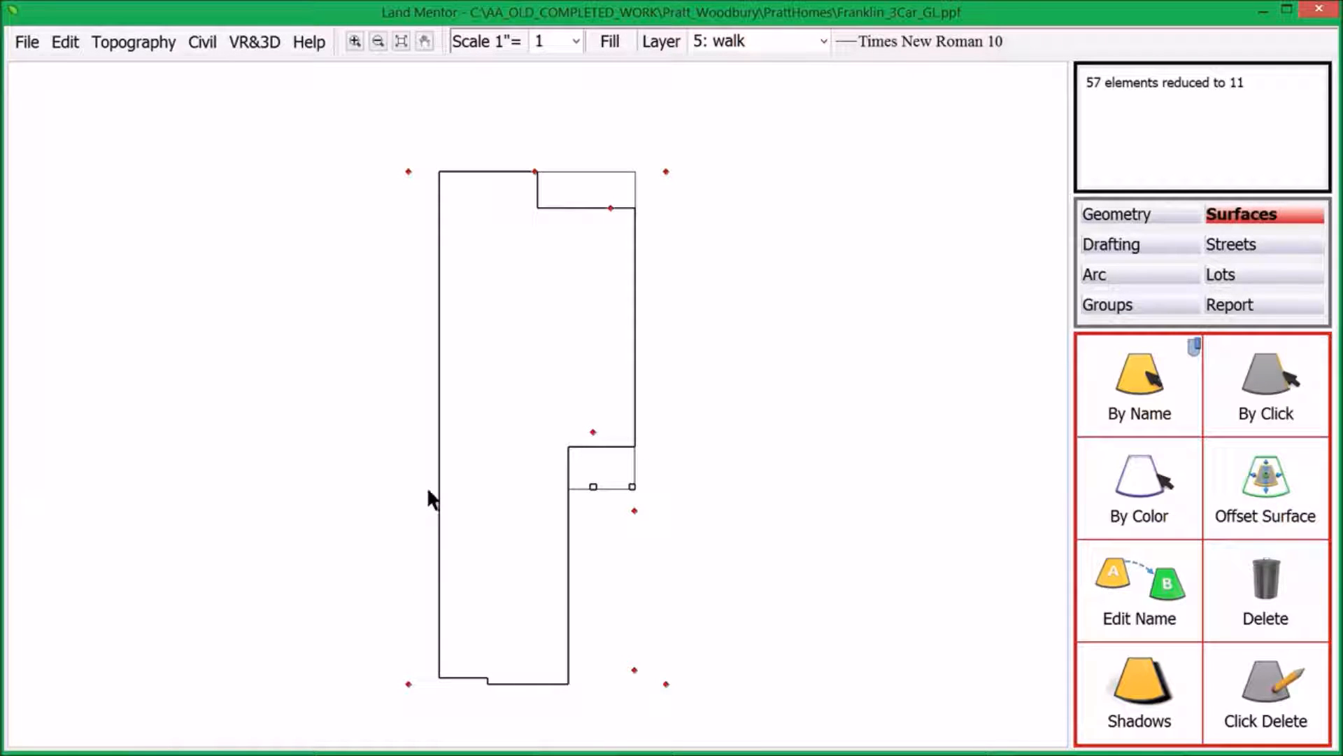
click(70, 42)
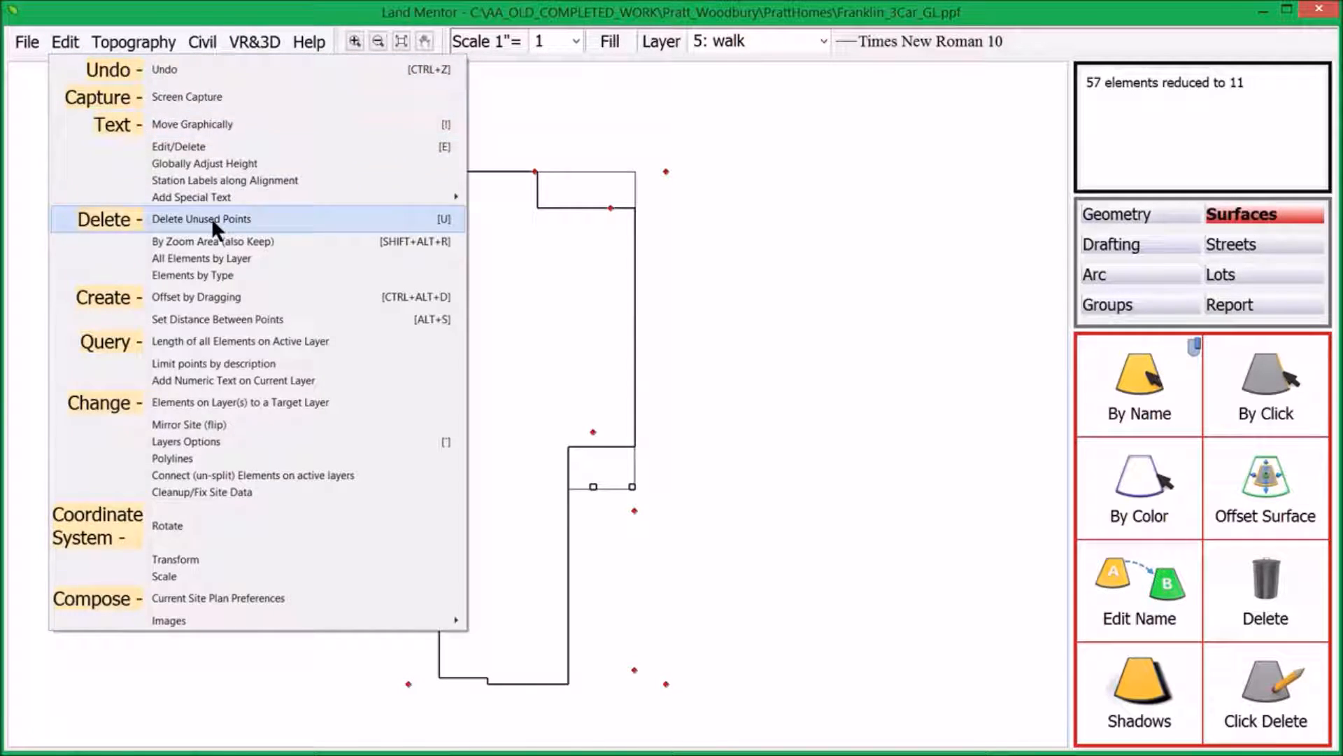
click(212, 218)
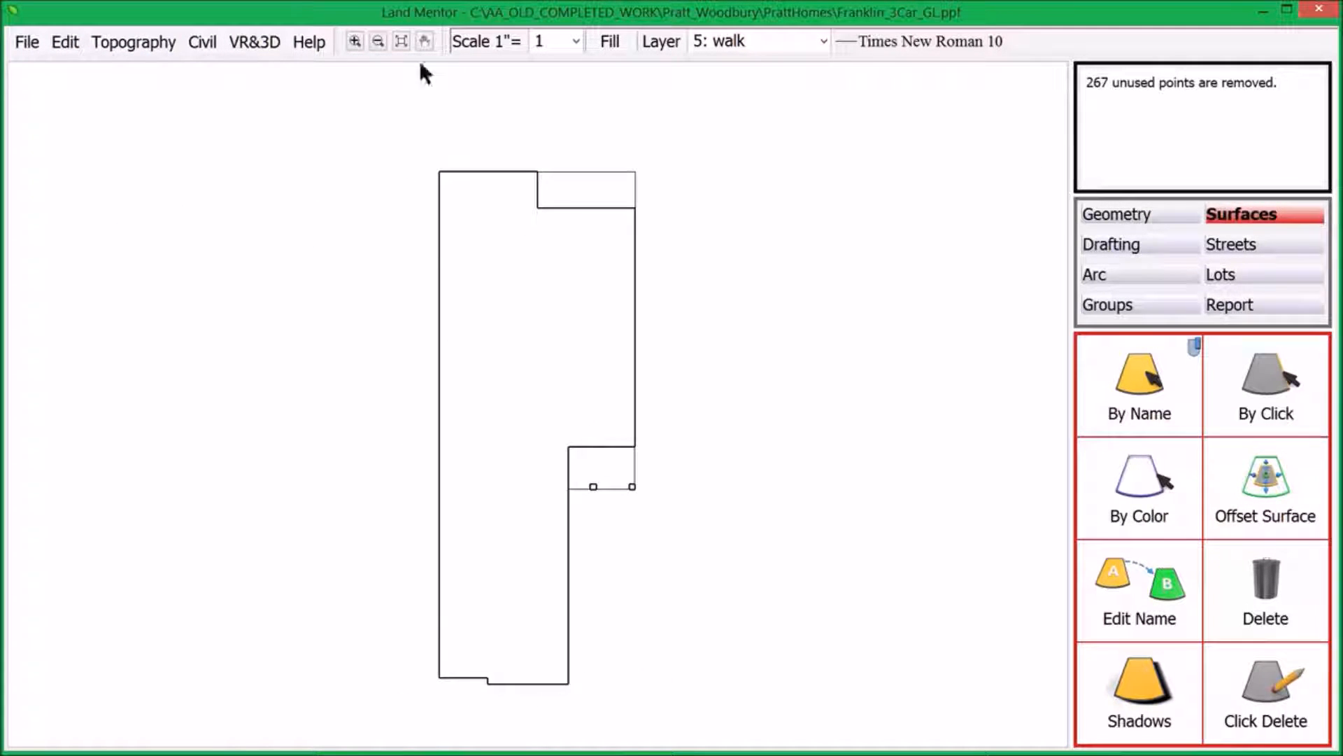
- Change the elements on layers 4: building and 5: walk to layer 18: existing
click(69, 42)
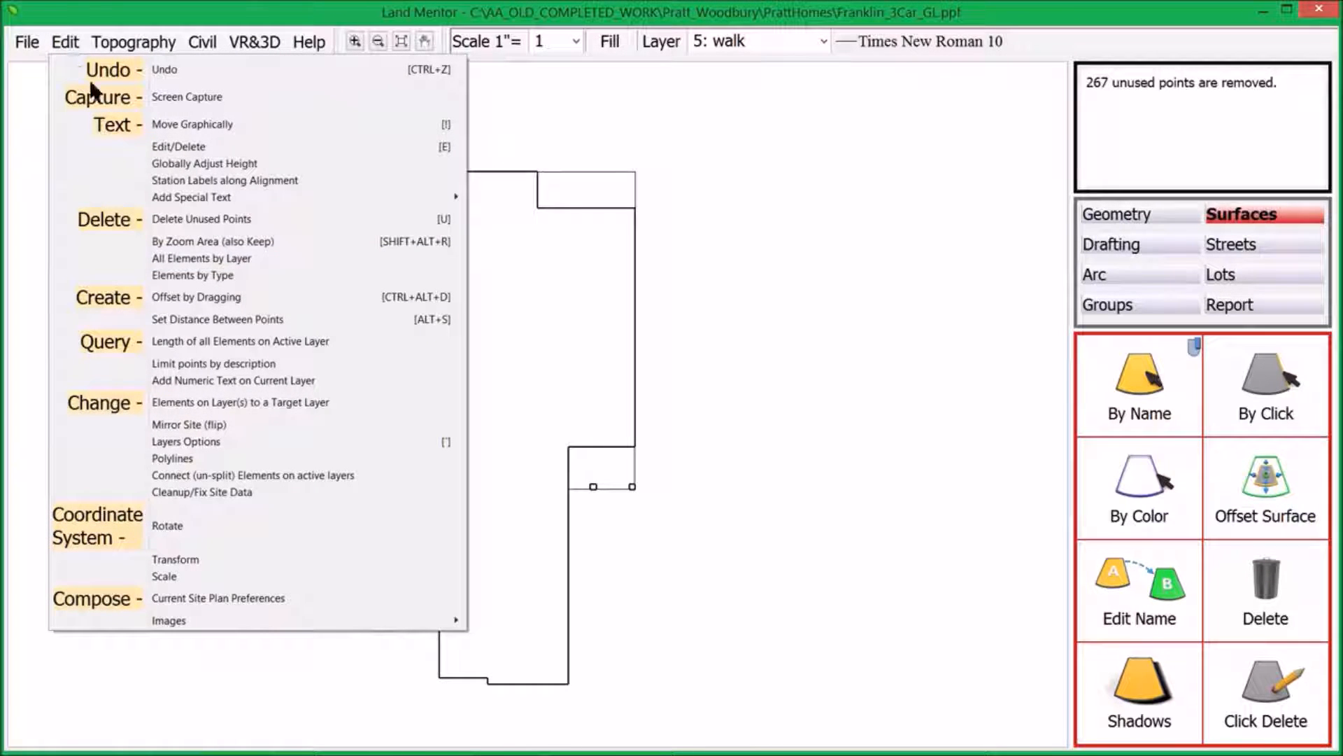
click(186, 399)
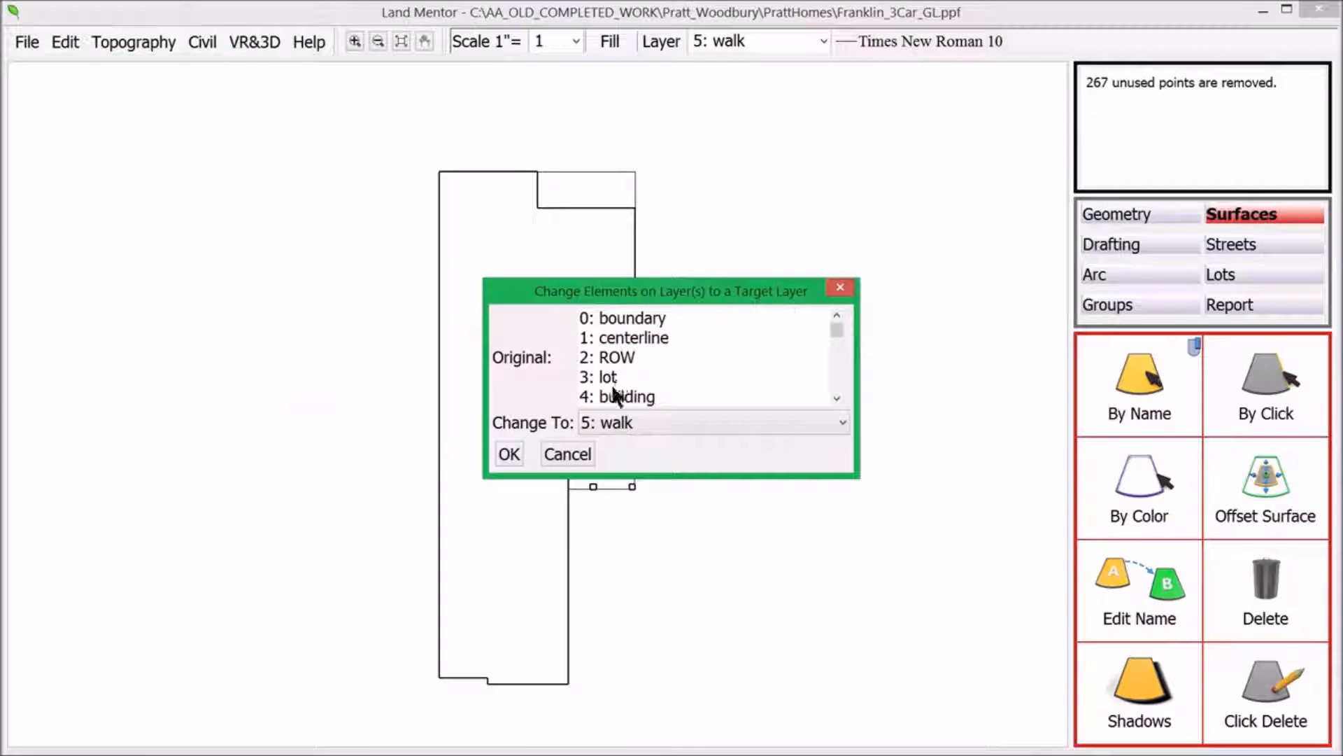
click(612, 397)
scroll(610, 389, down, 1)
click(608, 377)
ctrl+click(615, 358)
click(618, 420)
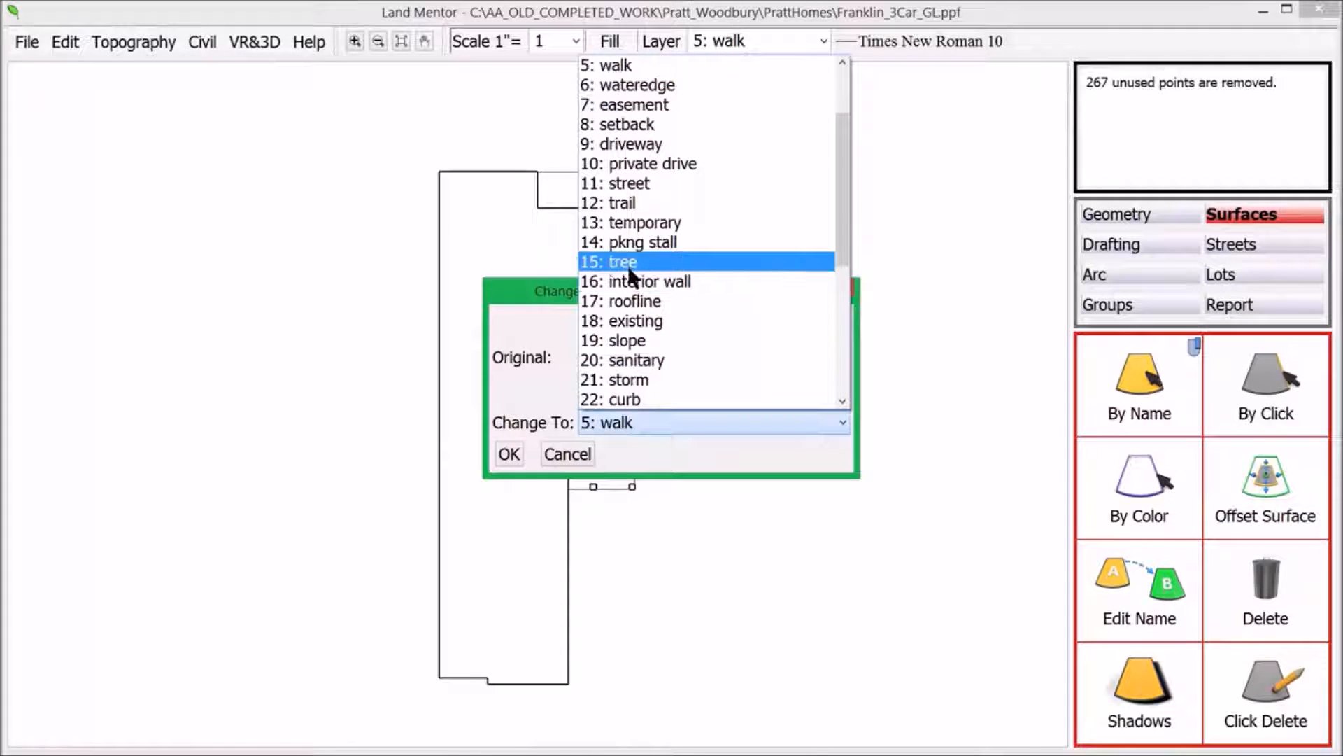
click(655, 319)
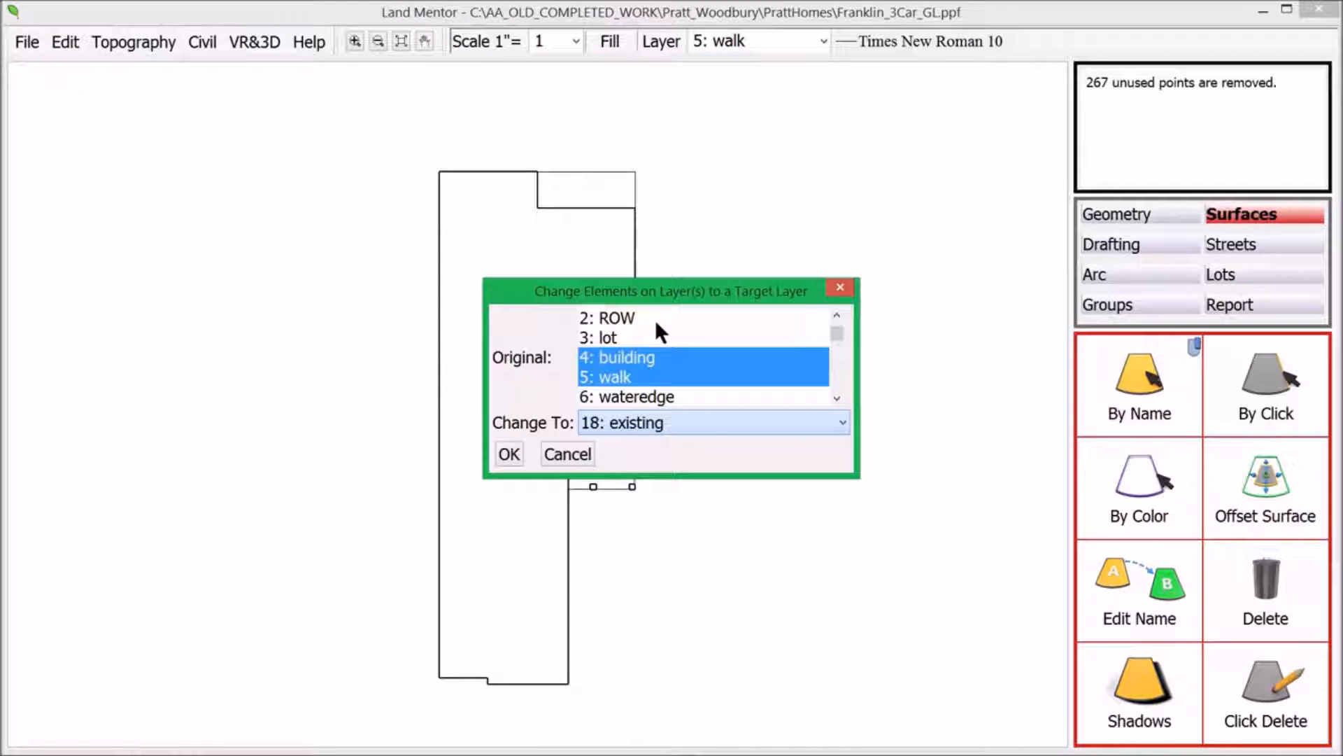
click(509, 454)
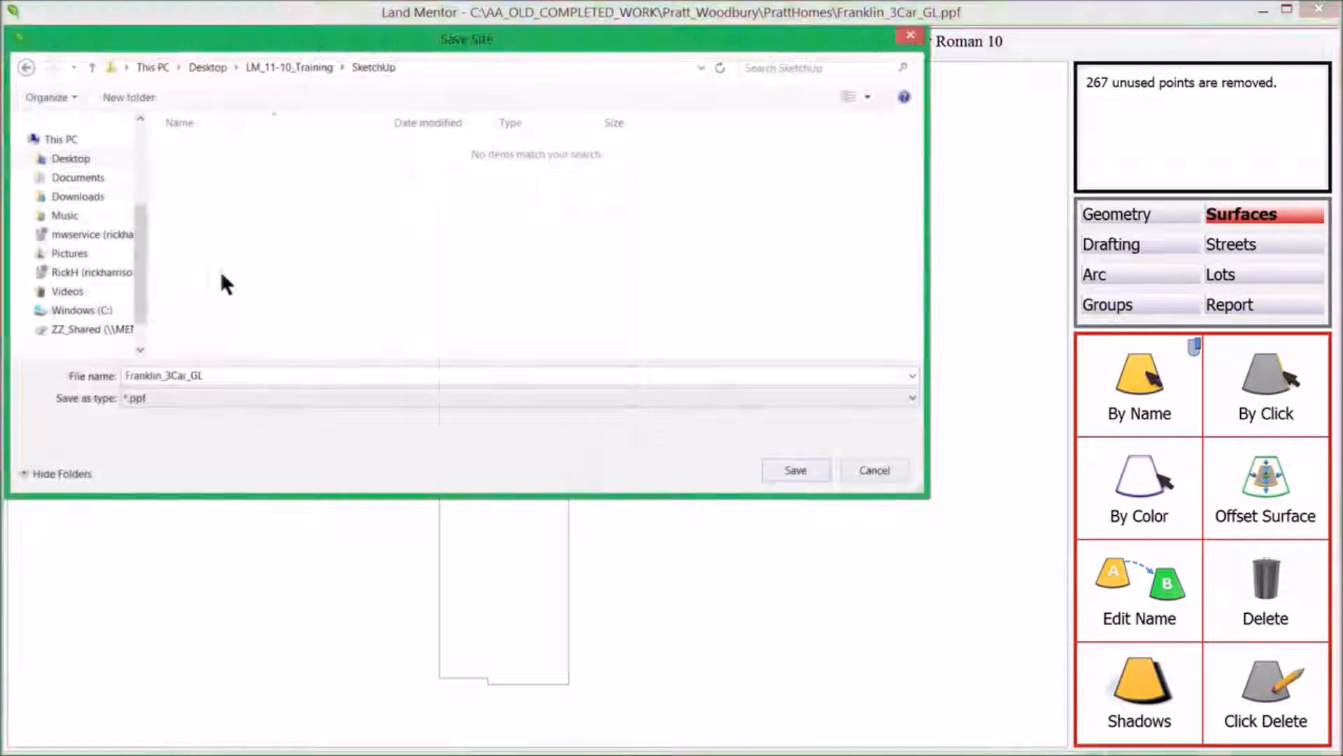
- Save the site as junk in the SketchUp training folder
double_click(225, 376)
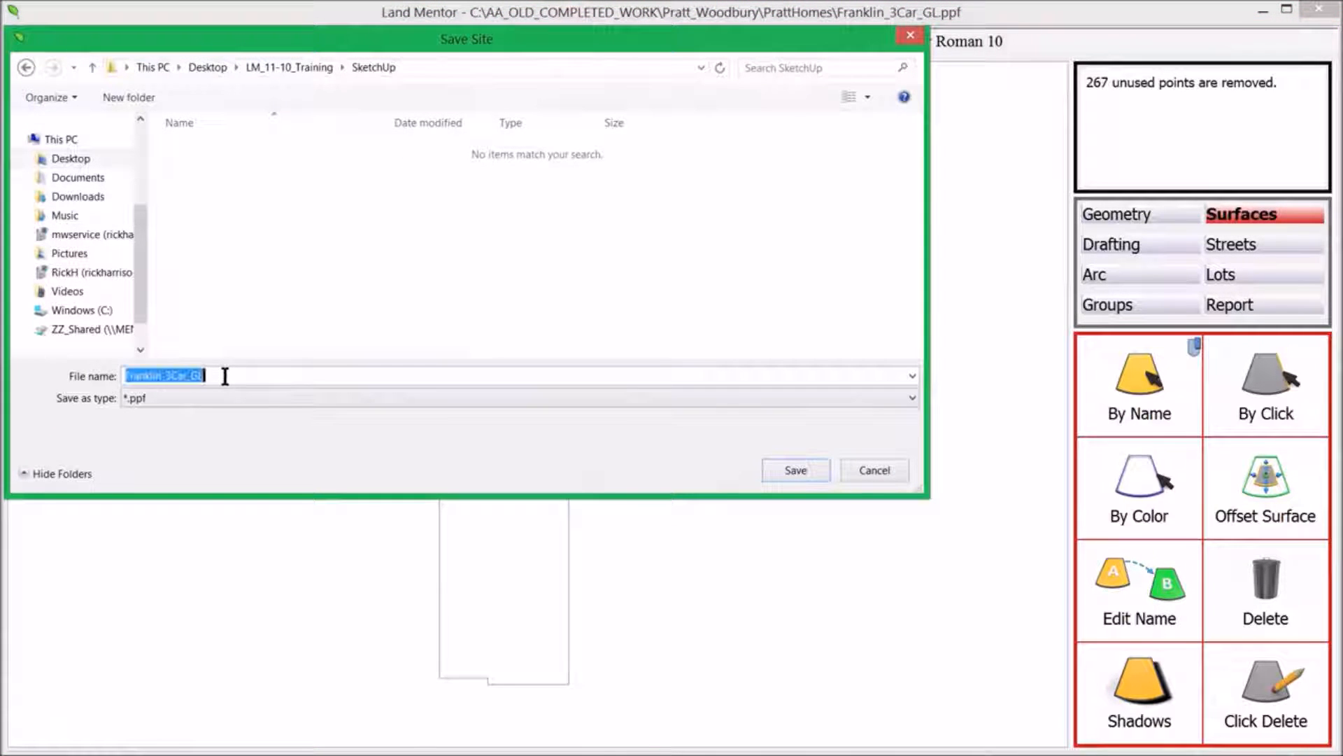
text(junk)
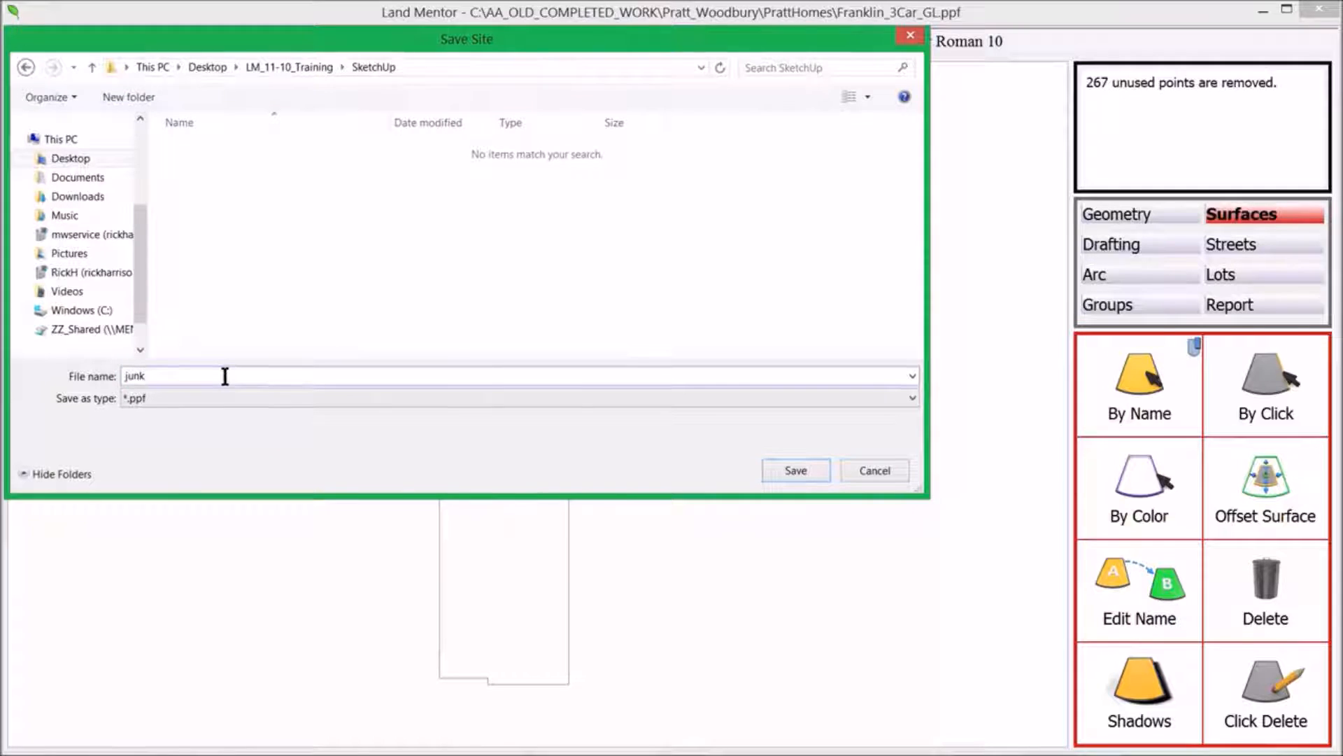
key(Return)
- Create a 3D model with the fill name frankL from SketchUpGL_PatioHome.dae, accepting the proposed model surface
click(249, 36)
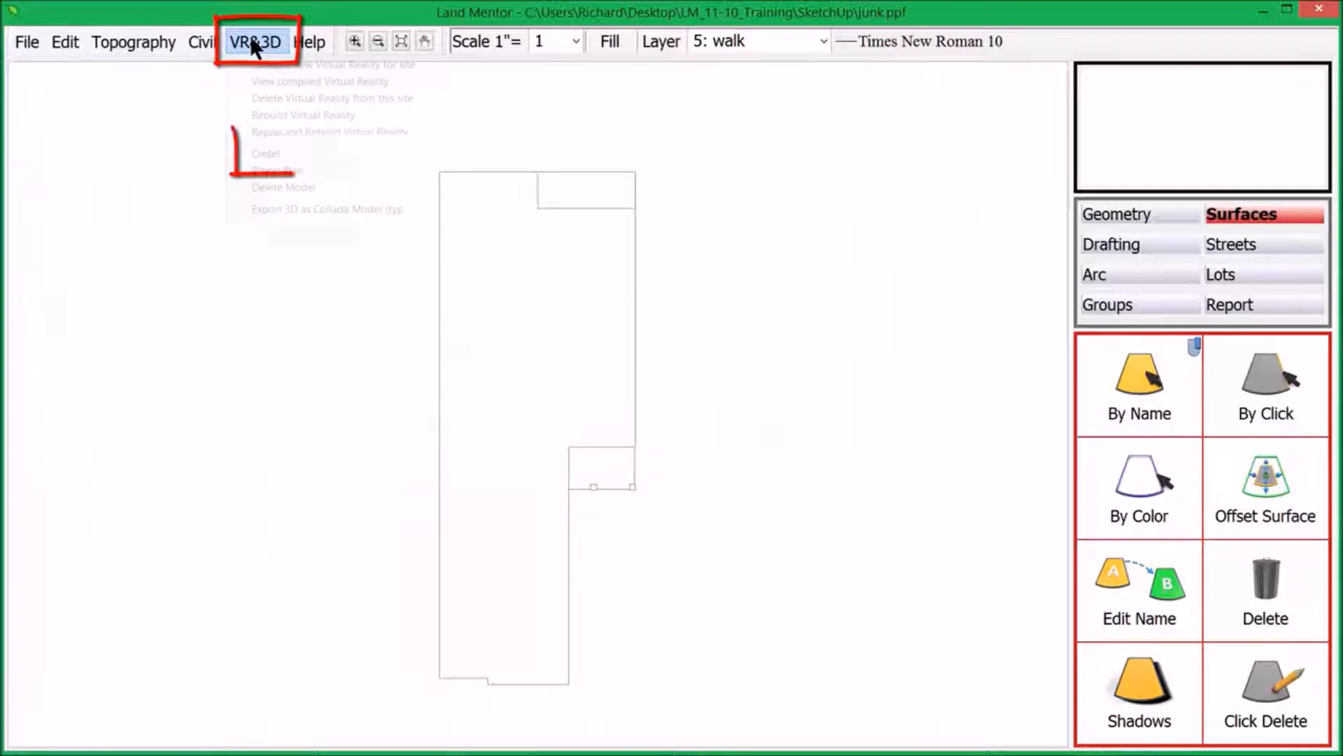
click(304, 153)
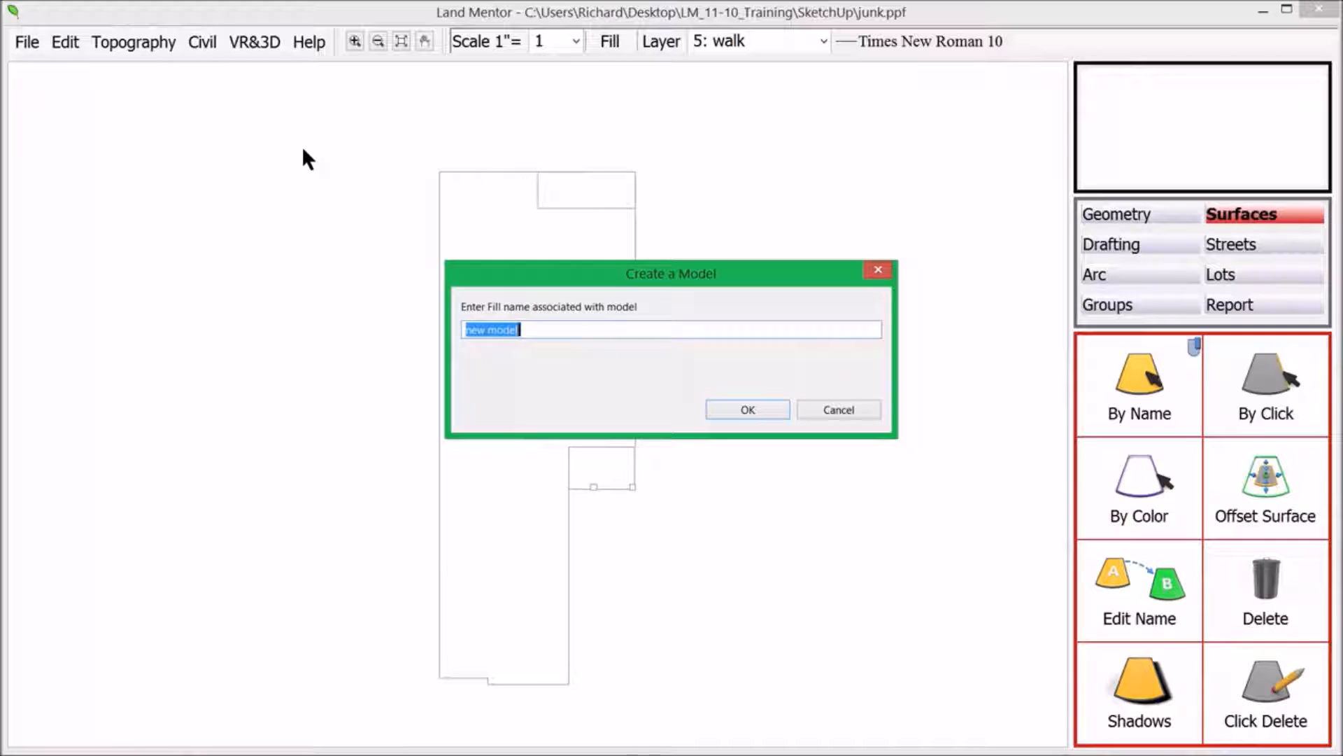
text(frankL)
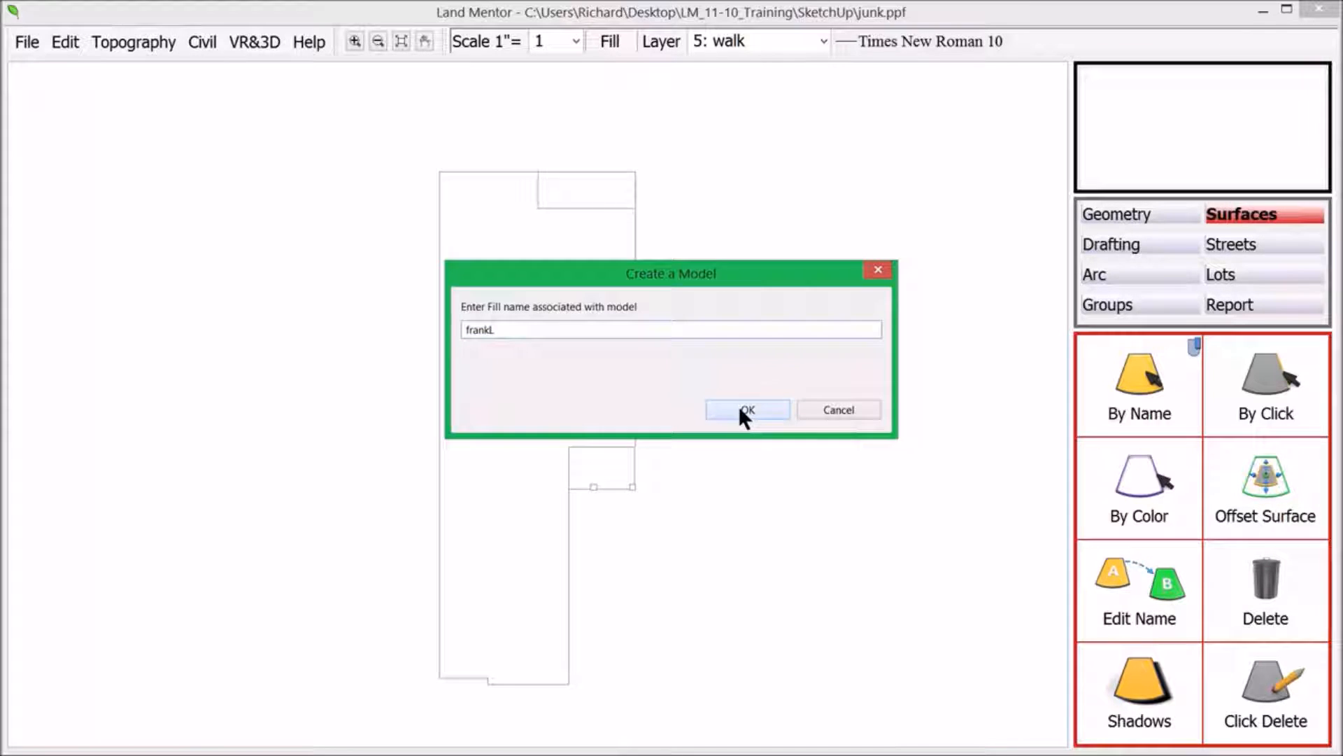
click(737, 405)
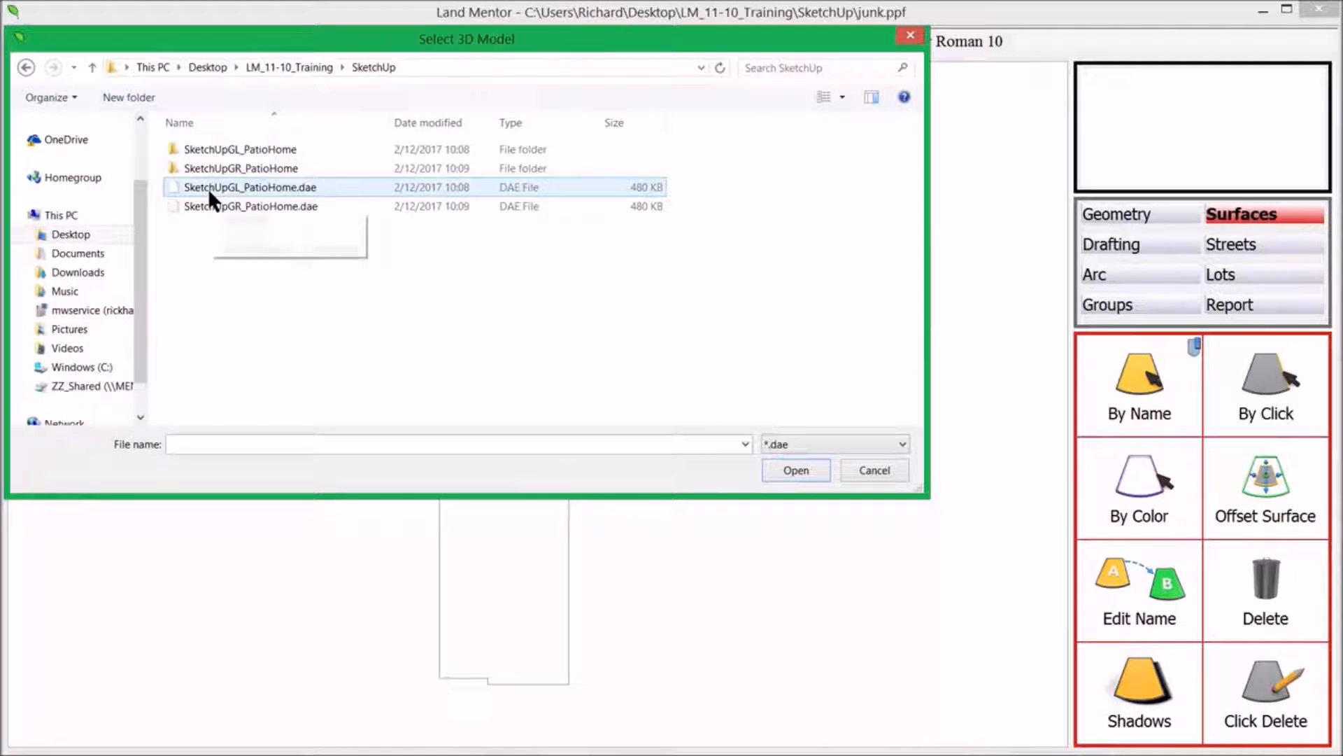
click(208, 188)
double_click(208, 188)
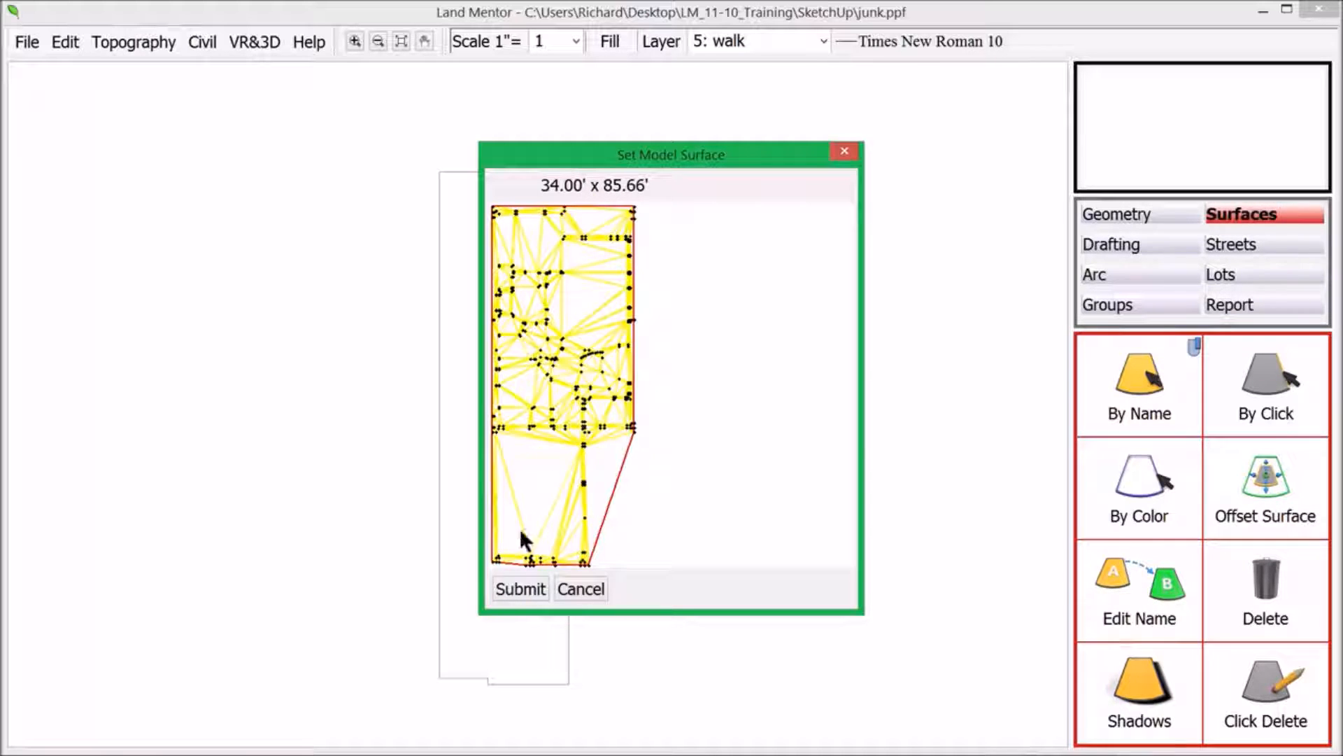
click(512, 590)
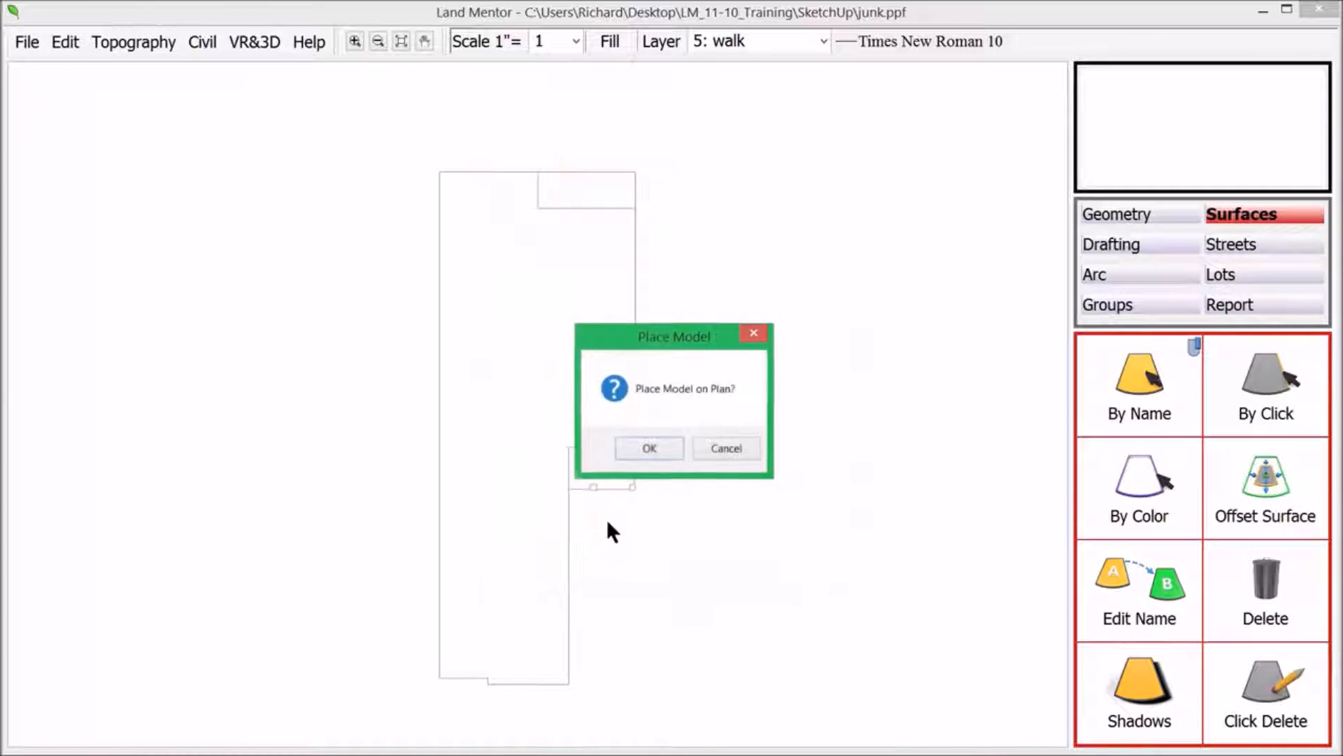
- Place the frankL model on the plan, aligned over the building outline, and end placement
click(648, 447)
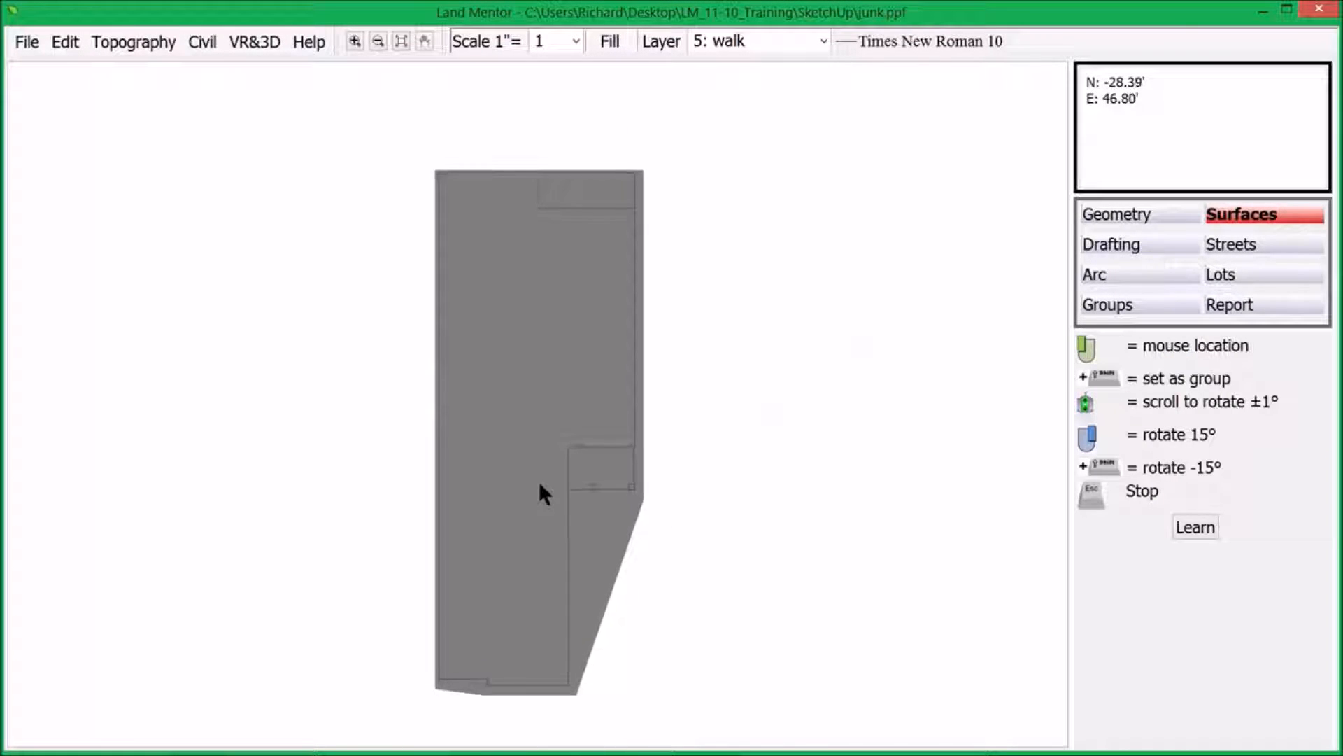
click(538, 484)
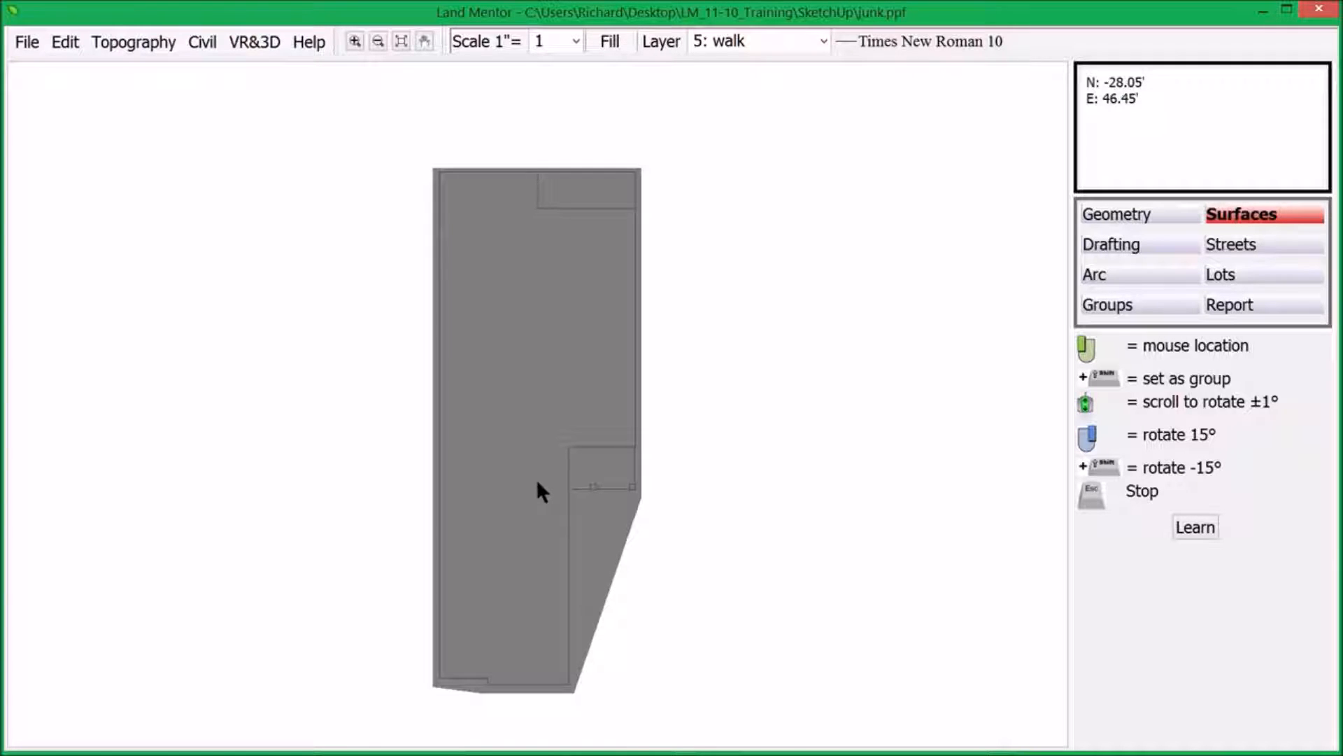
click(538, 483)
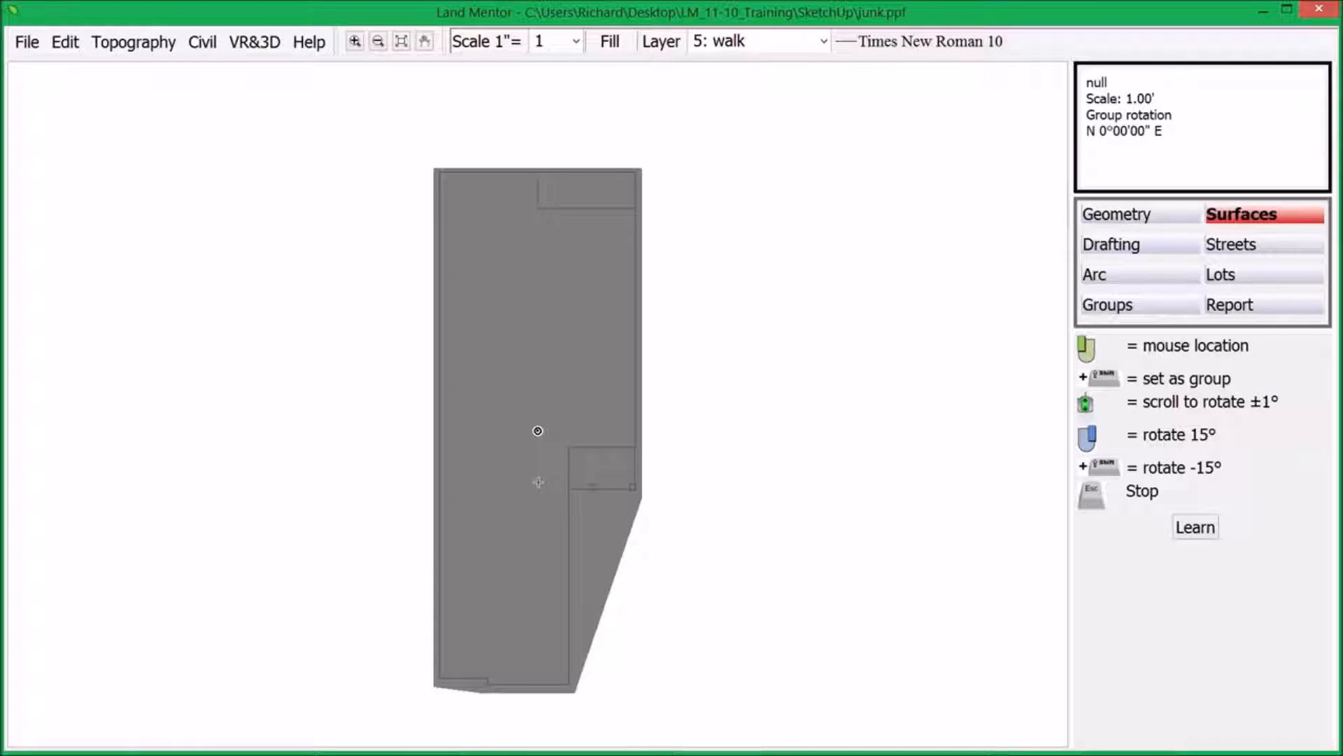
key(Escape)
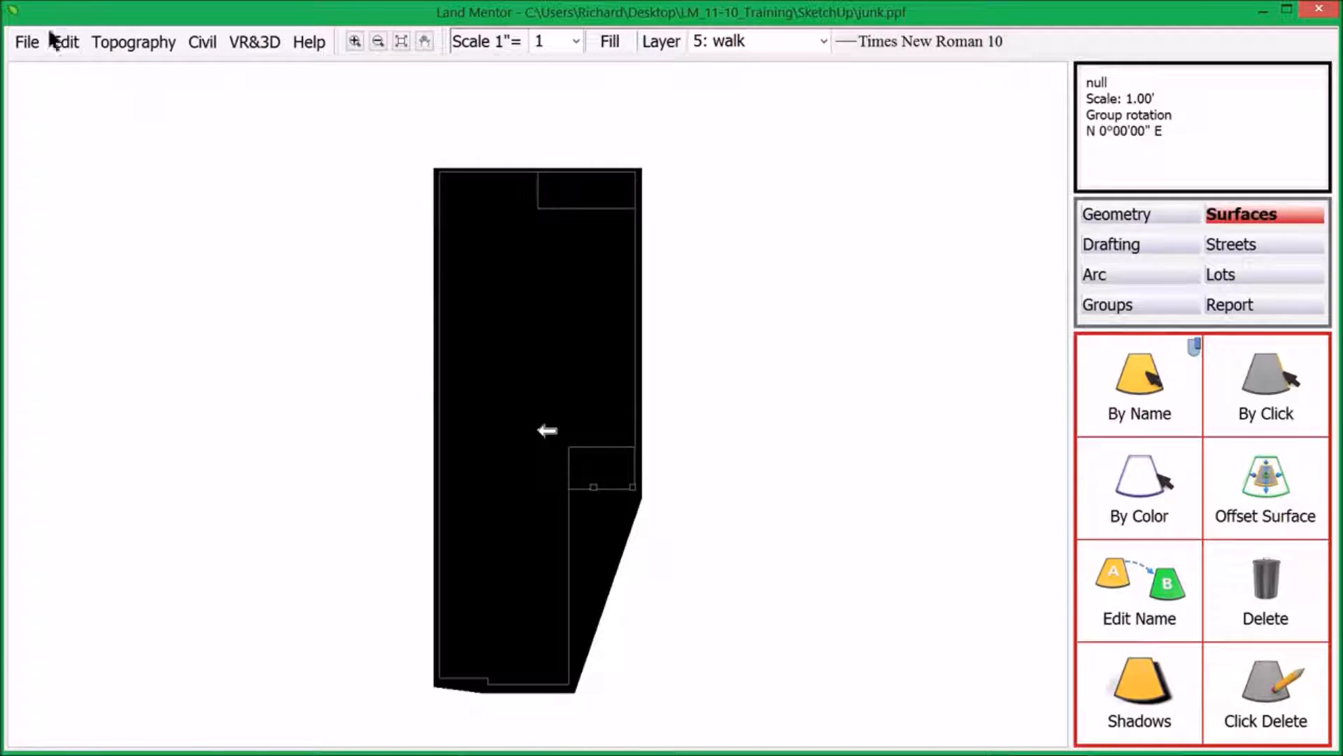
- Save the site under the new name 3D_Franlin_3car_GL in the SketchUp folder
click(24, 42)
click(49, 98)
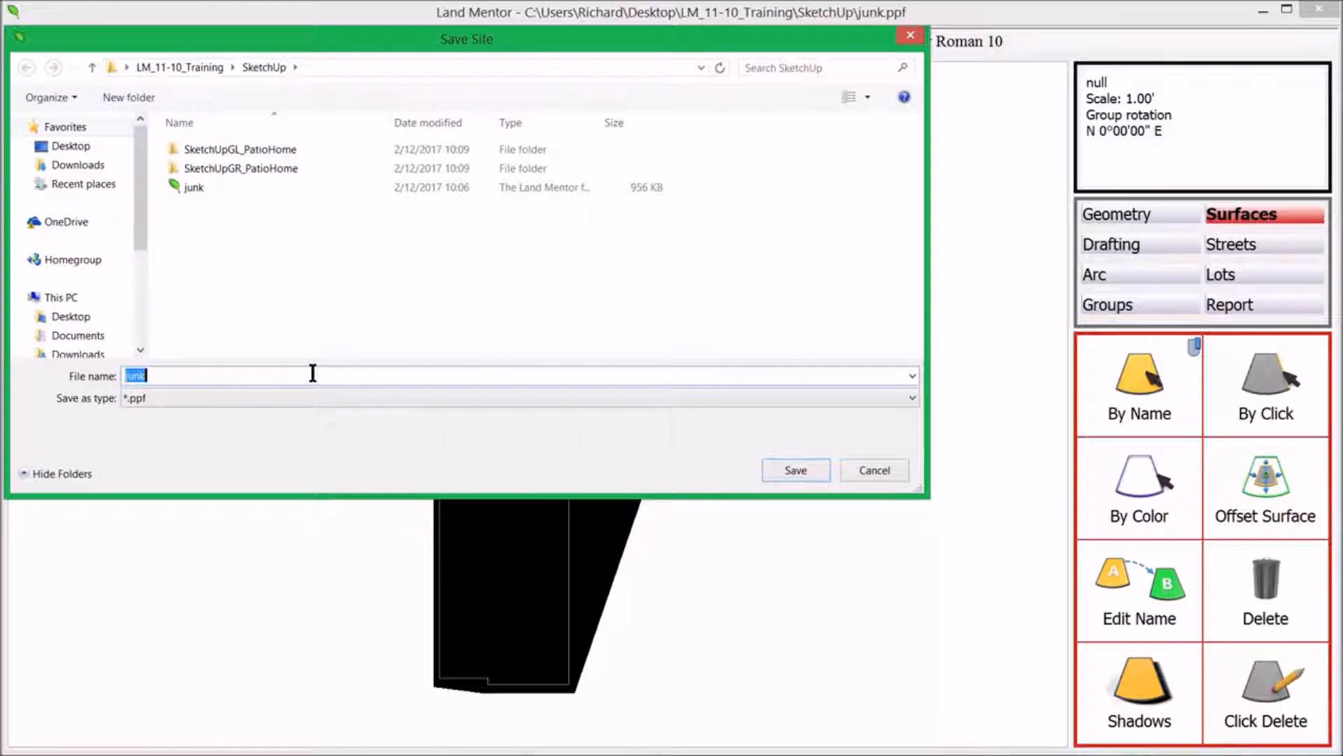
text(3D_Franlin_3car_GL)
key(Return)
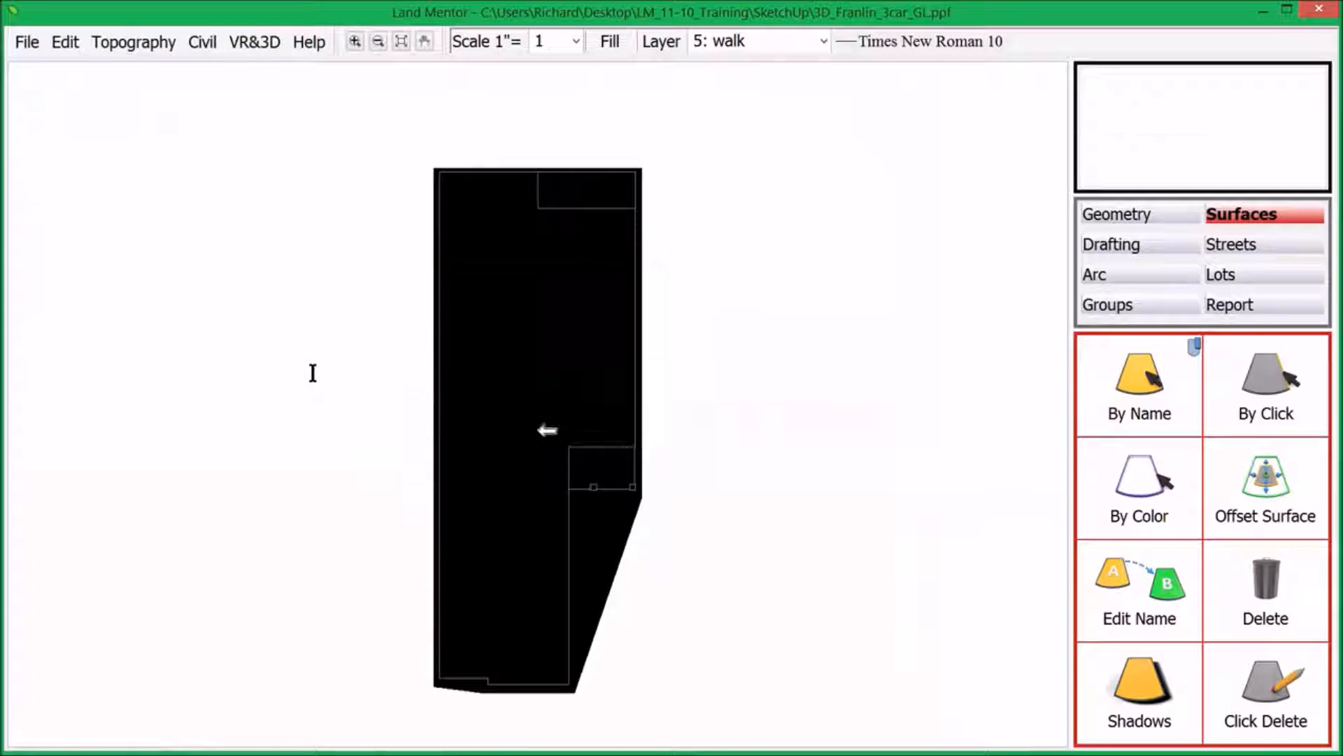
- Open the recent junk site and show its whole building outline
right_click(1025, 739)
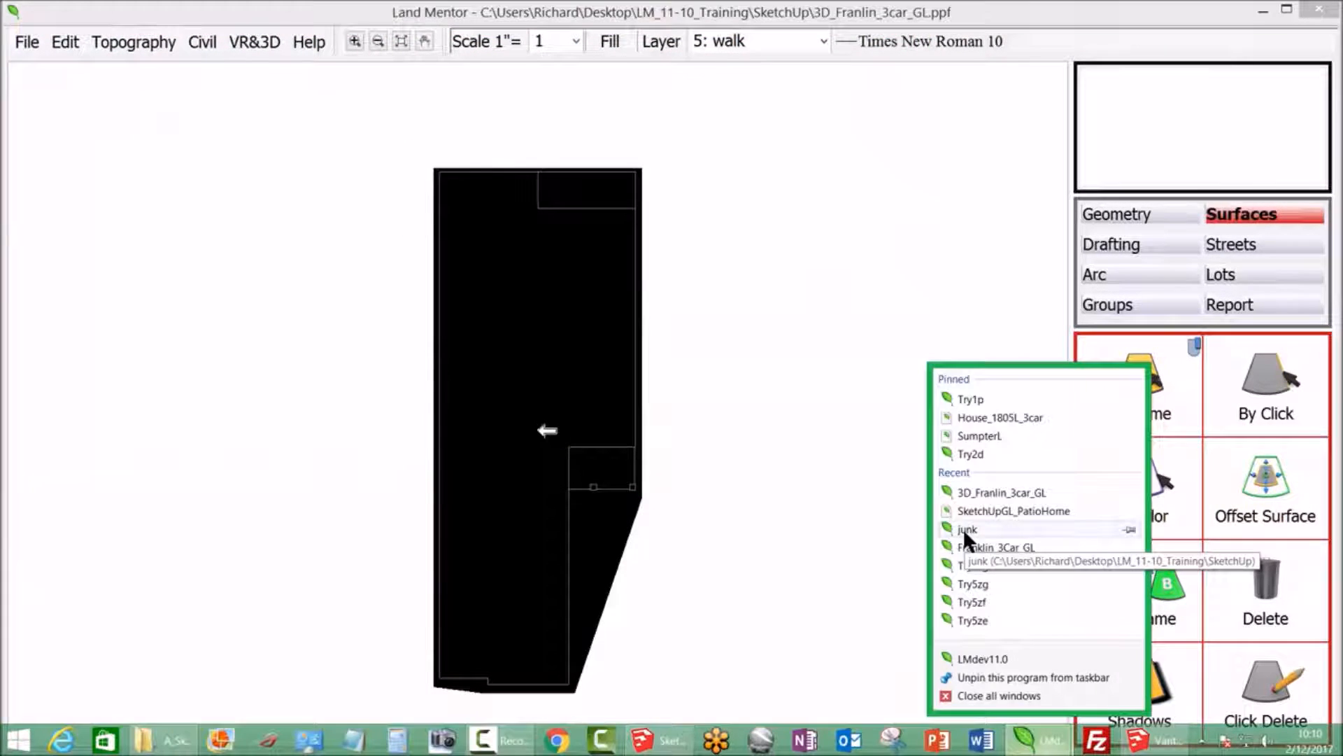
click(964, 529)
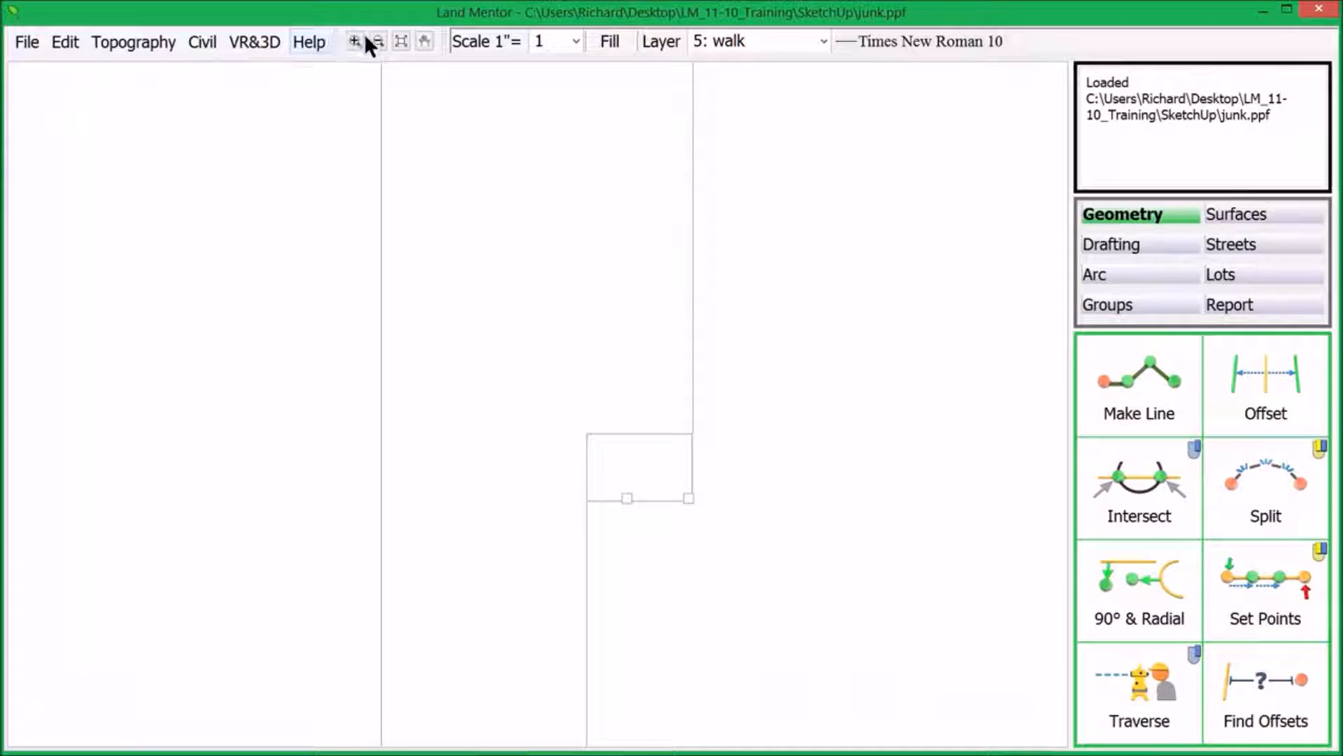
click(376, 39)
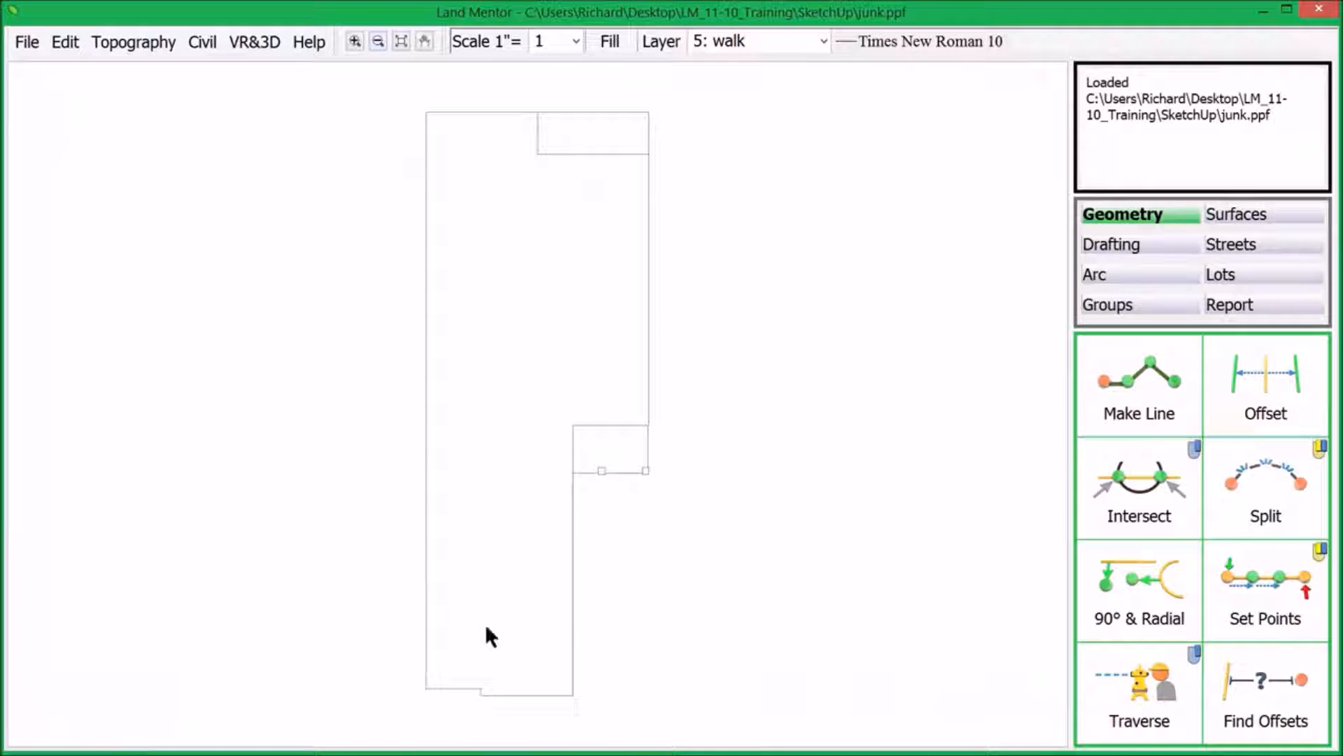
- Mirror the junk site so the building outline is flipped left to right
click(65, 42)
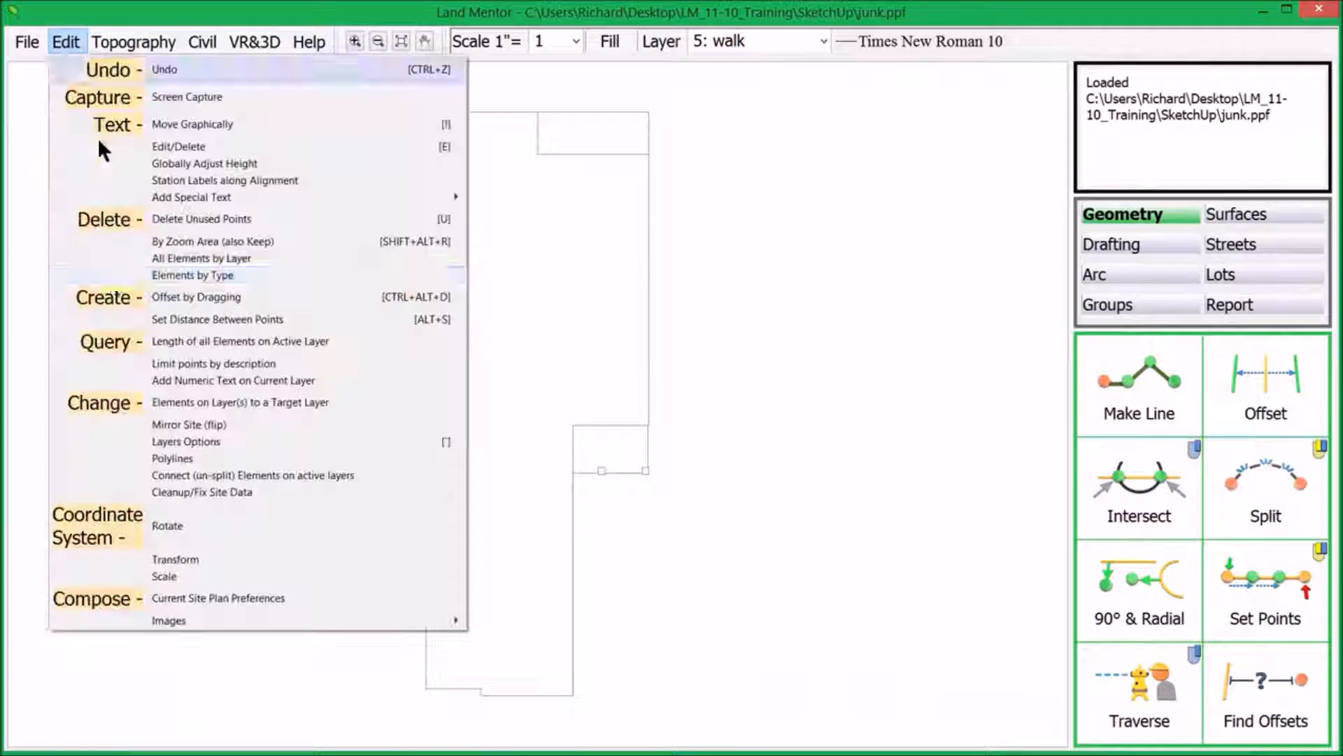
click(171, 422)
click(1105, 428)
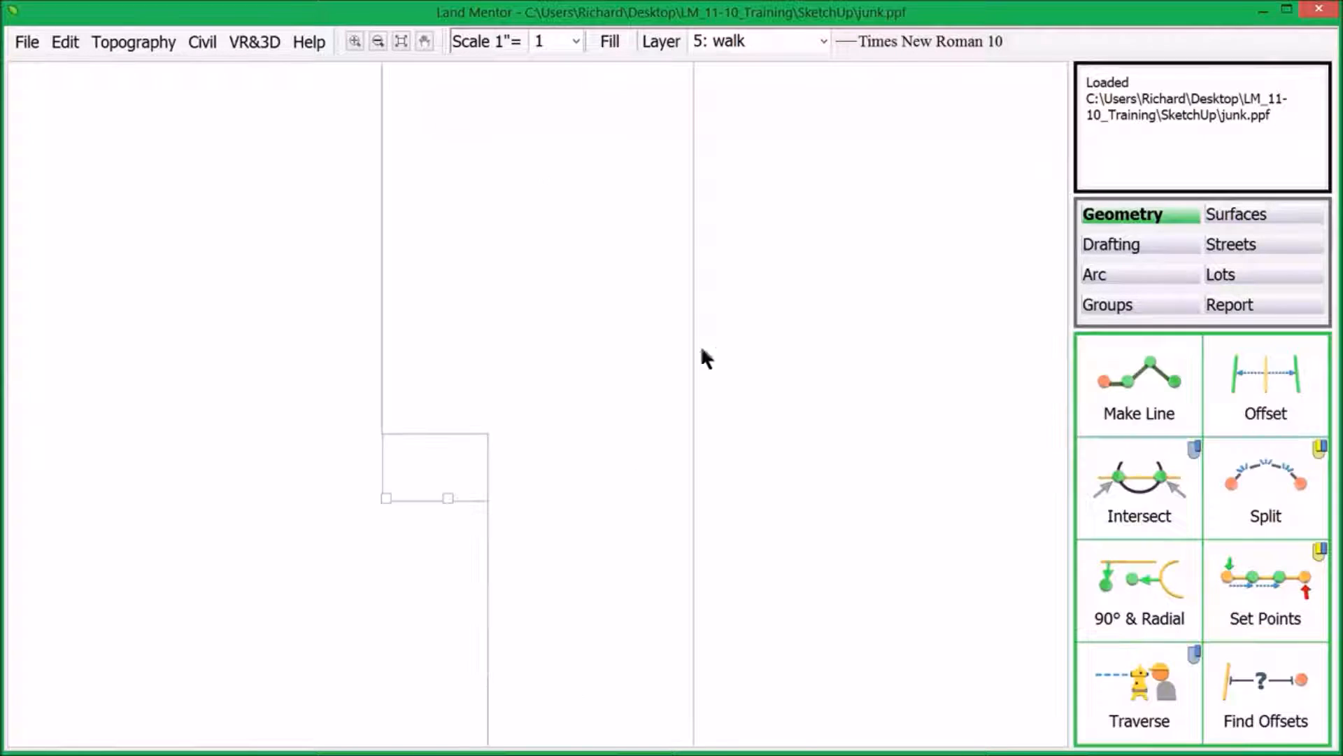
- Create a model with the fill name Frnk_r from SketchUpGR_PatioHome.dae in the SketchUp folder and submit its surface
click(378, 41)
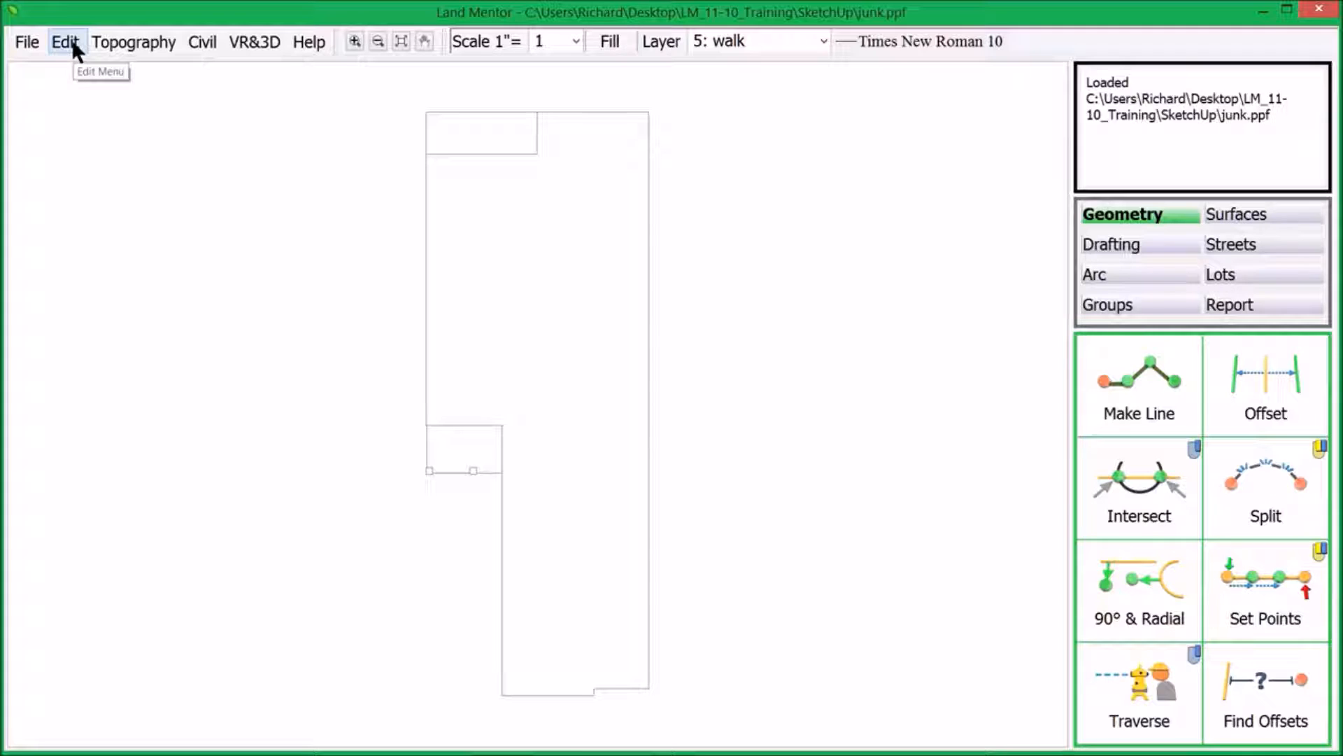
click(254, 42)
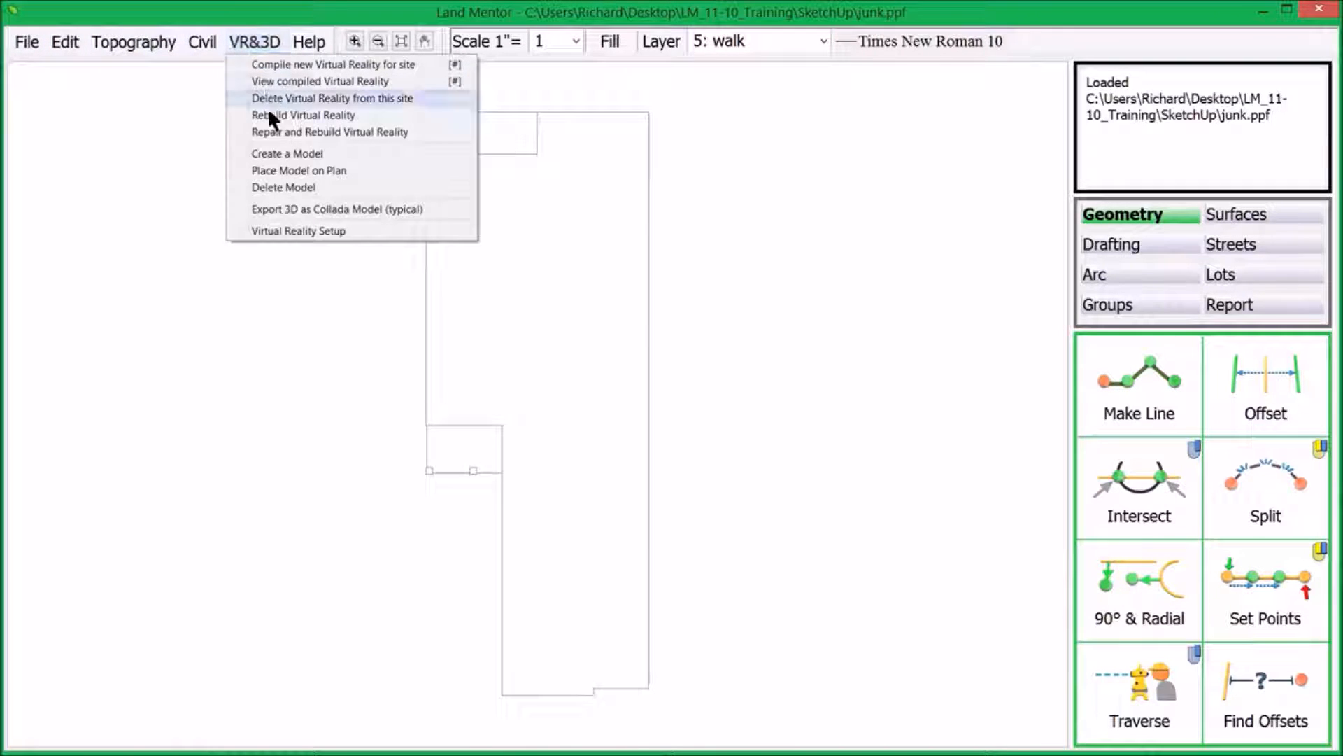
click(280, 153)
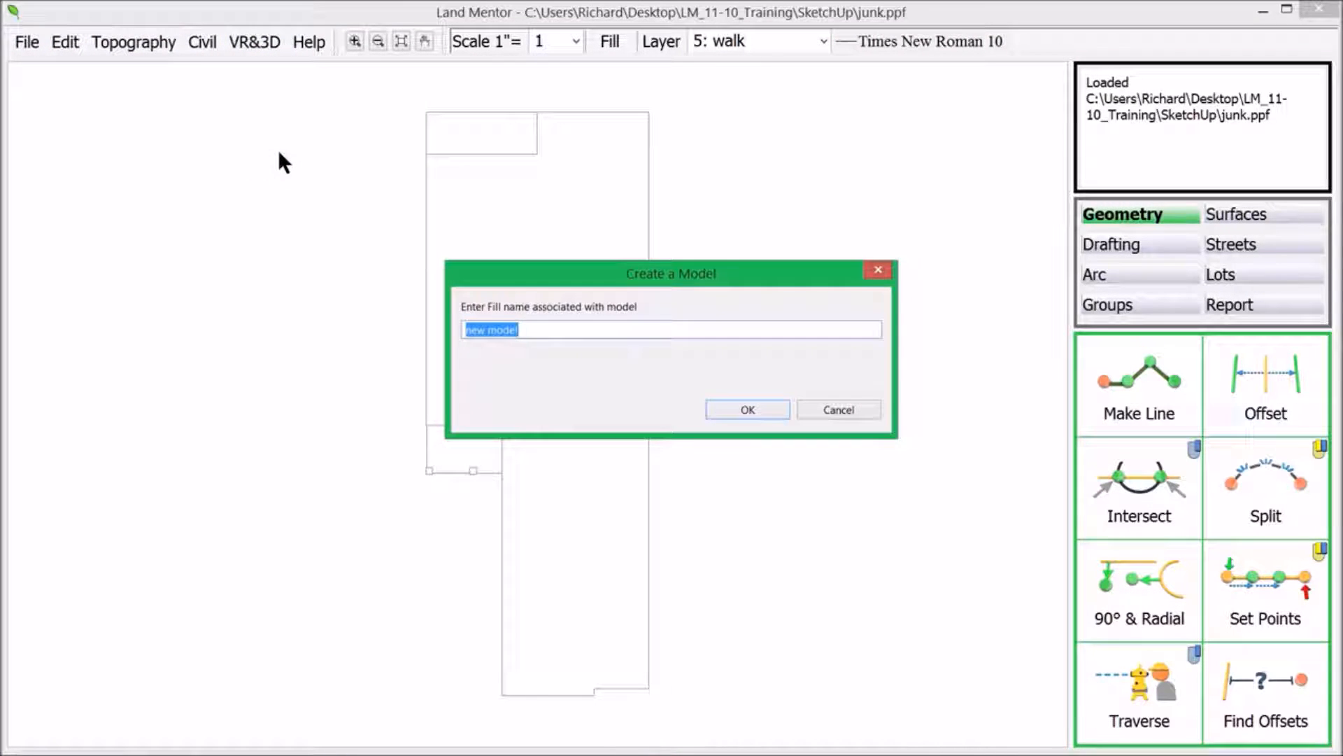
text(Frnk)
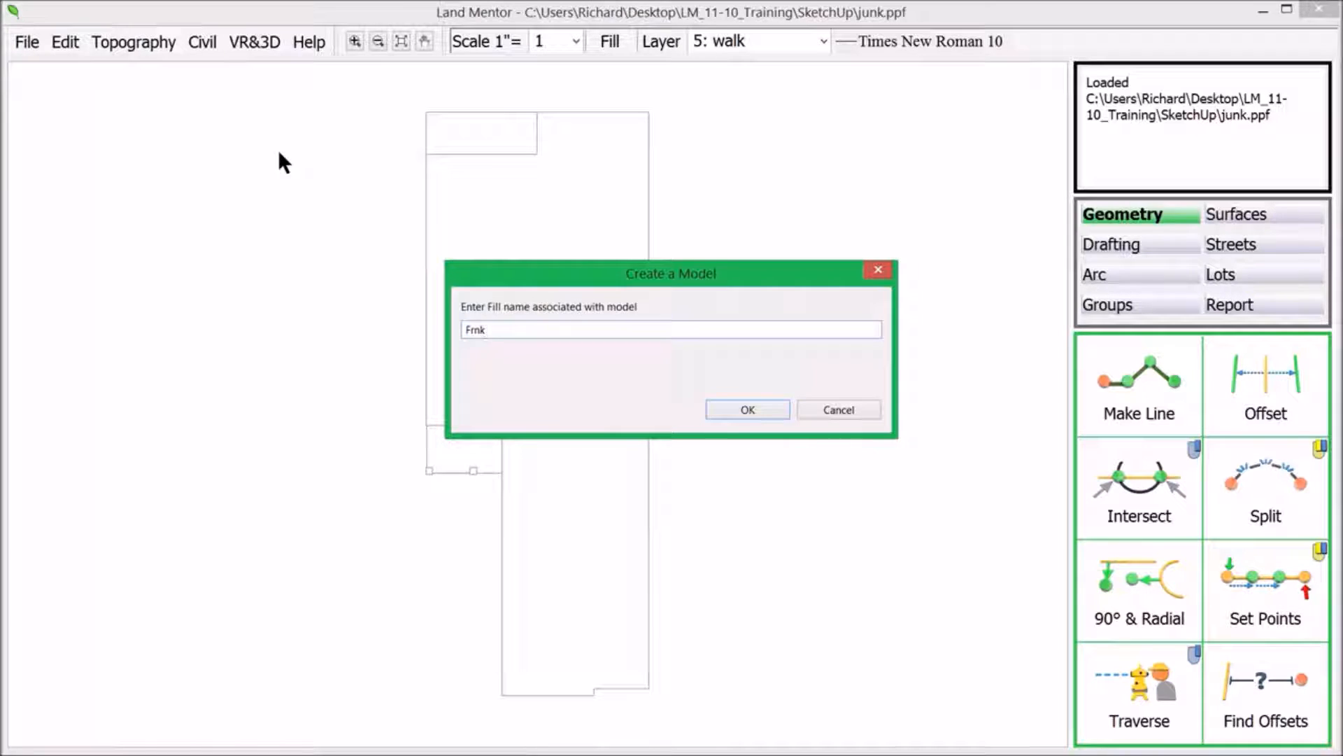
text(_r)
key(Return)
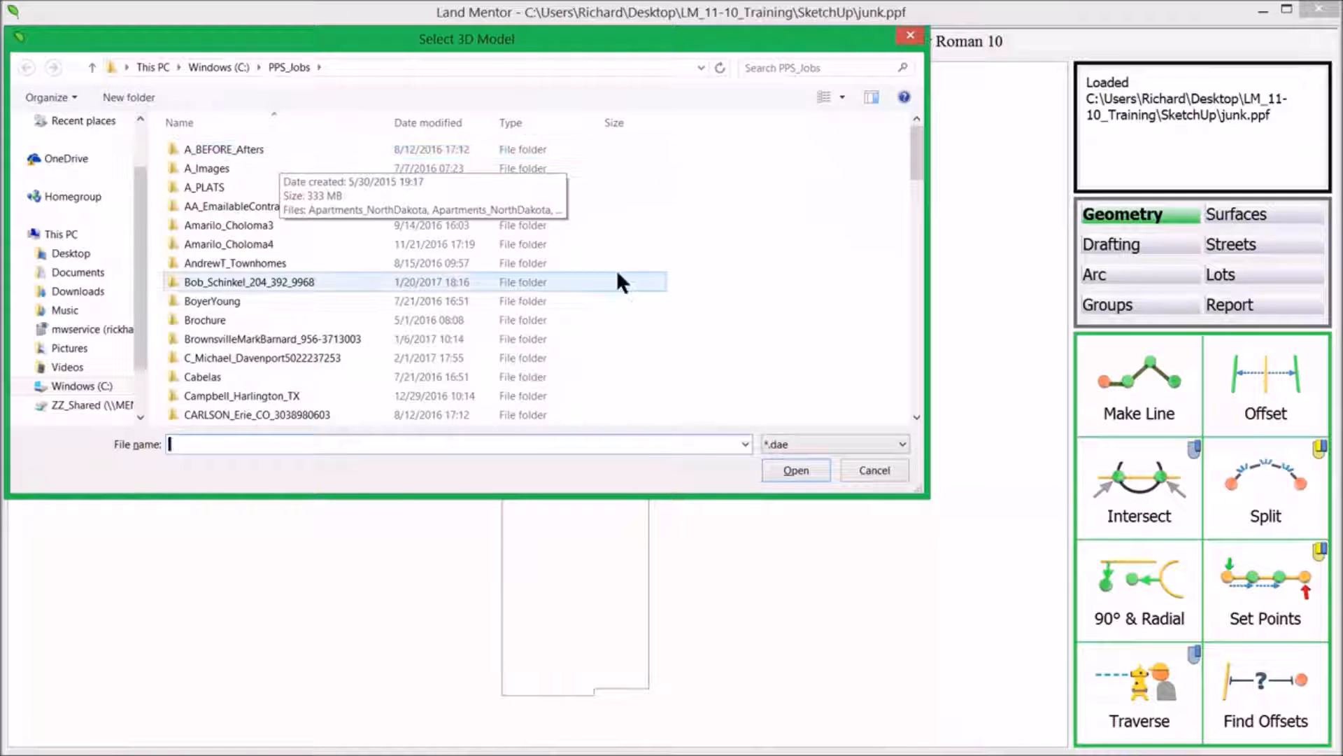
drag(918, 145, 923, 230)
click(71, 254)
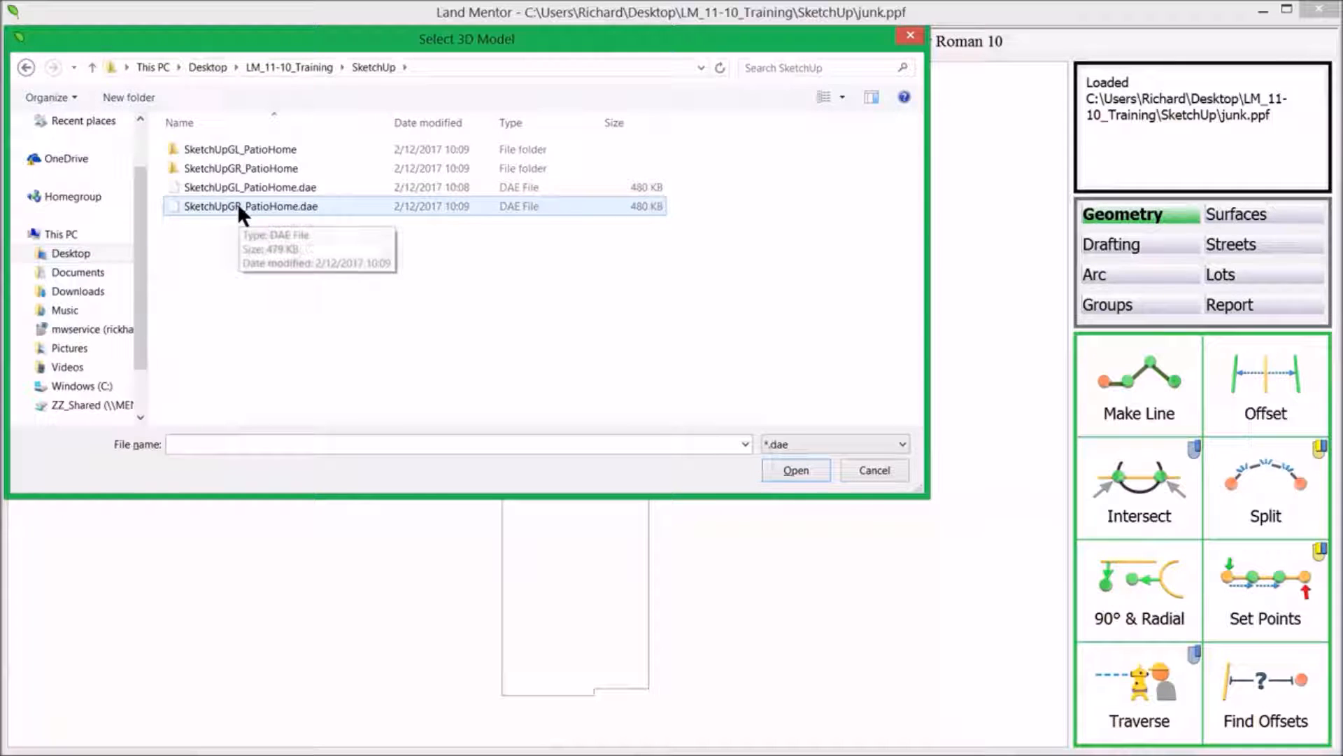
double_click(302, 206)
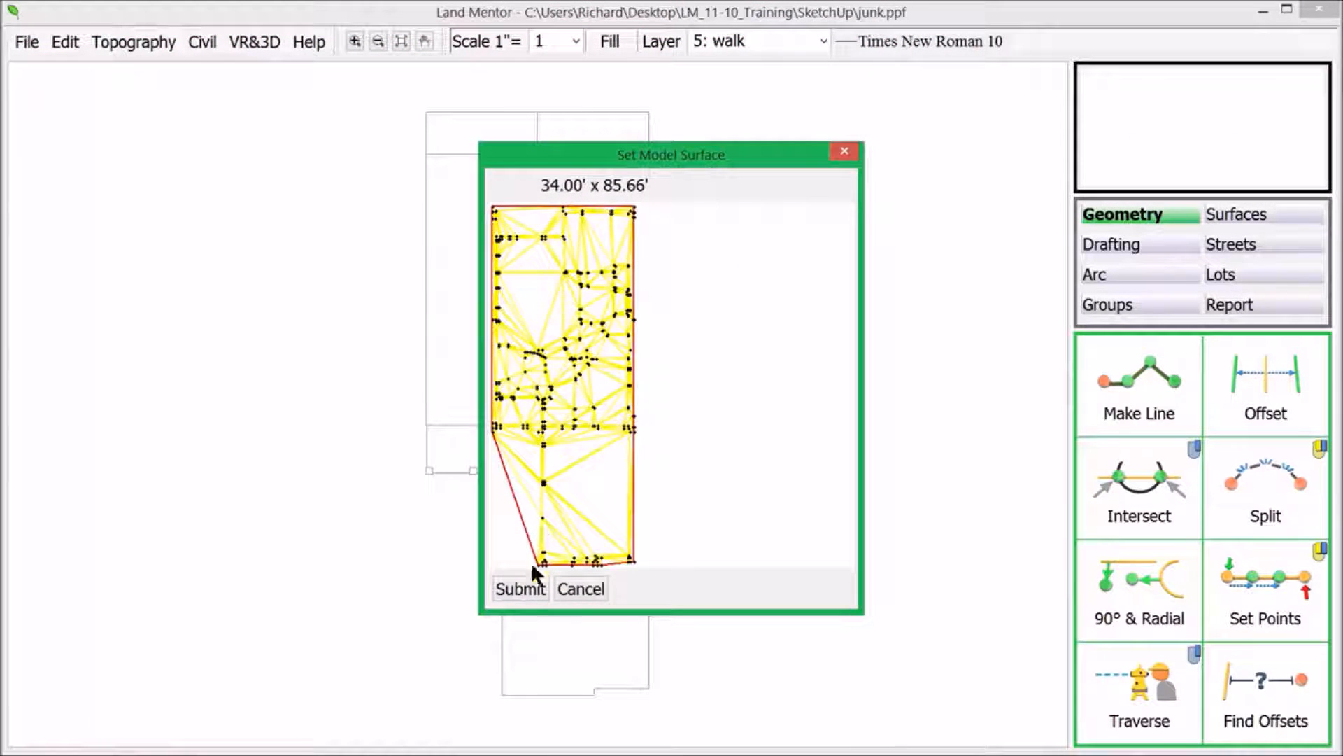
click(521, 590)
- Place the Frnk_r model on the plan, aligned over the mirrored building outline, and end placement
click(647, 450)
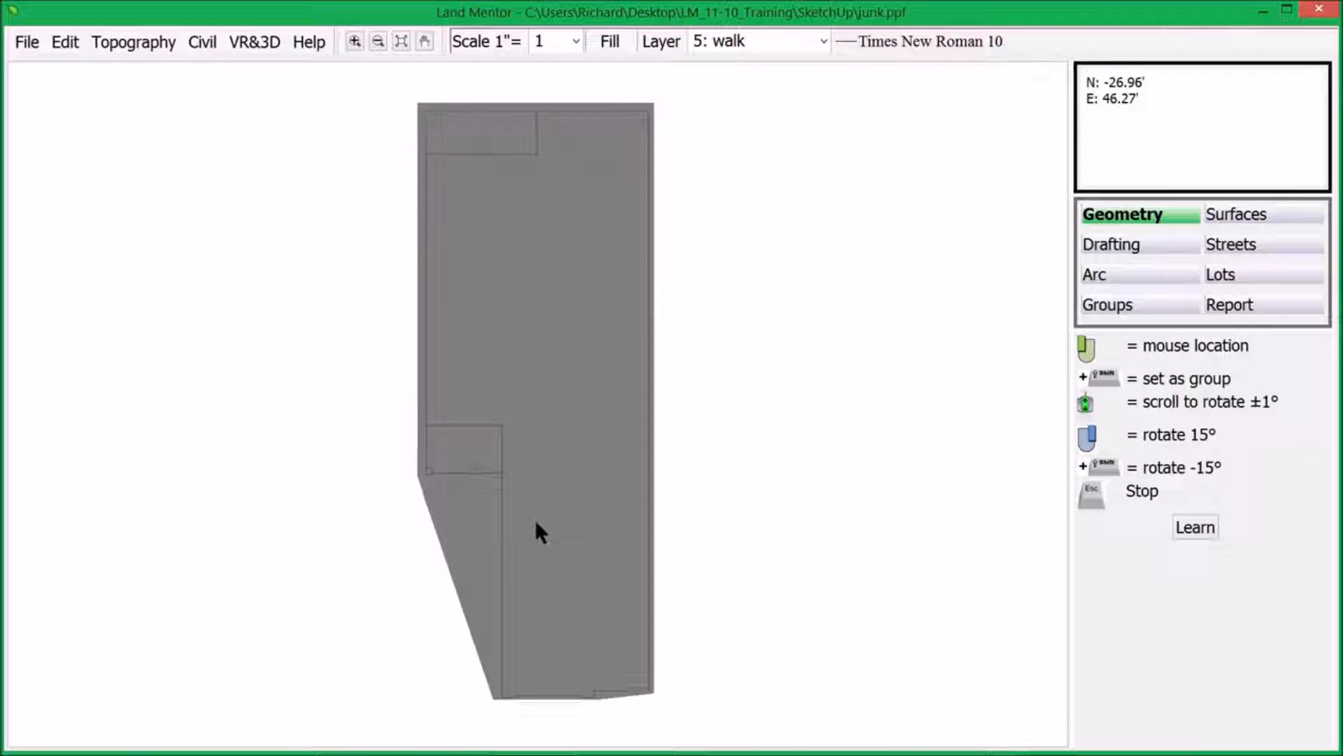
click(538, 522)
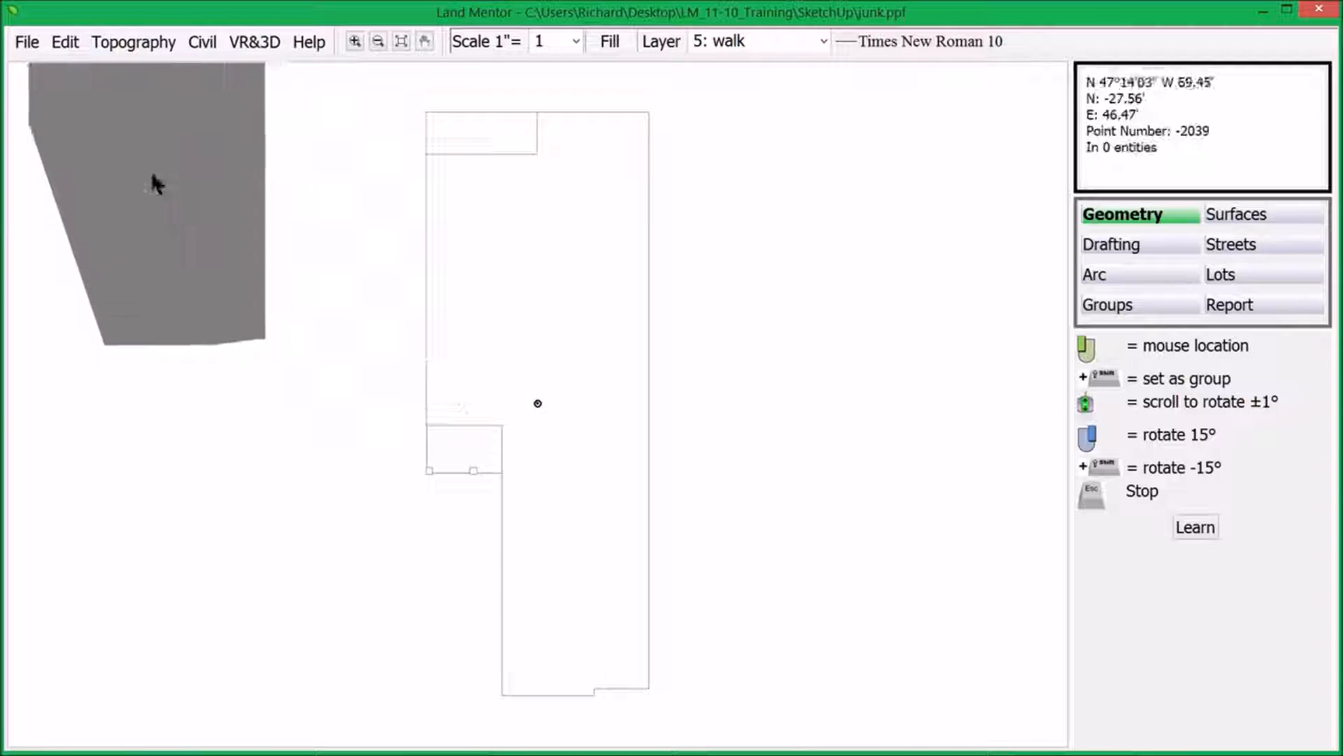
key(Escape)
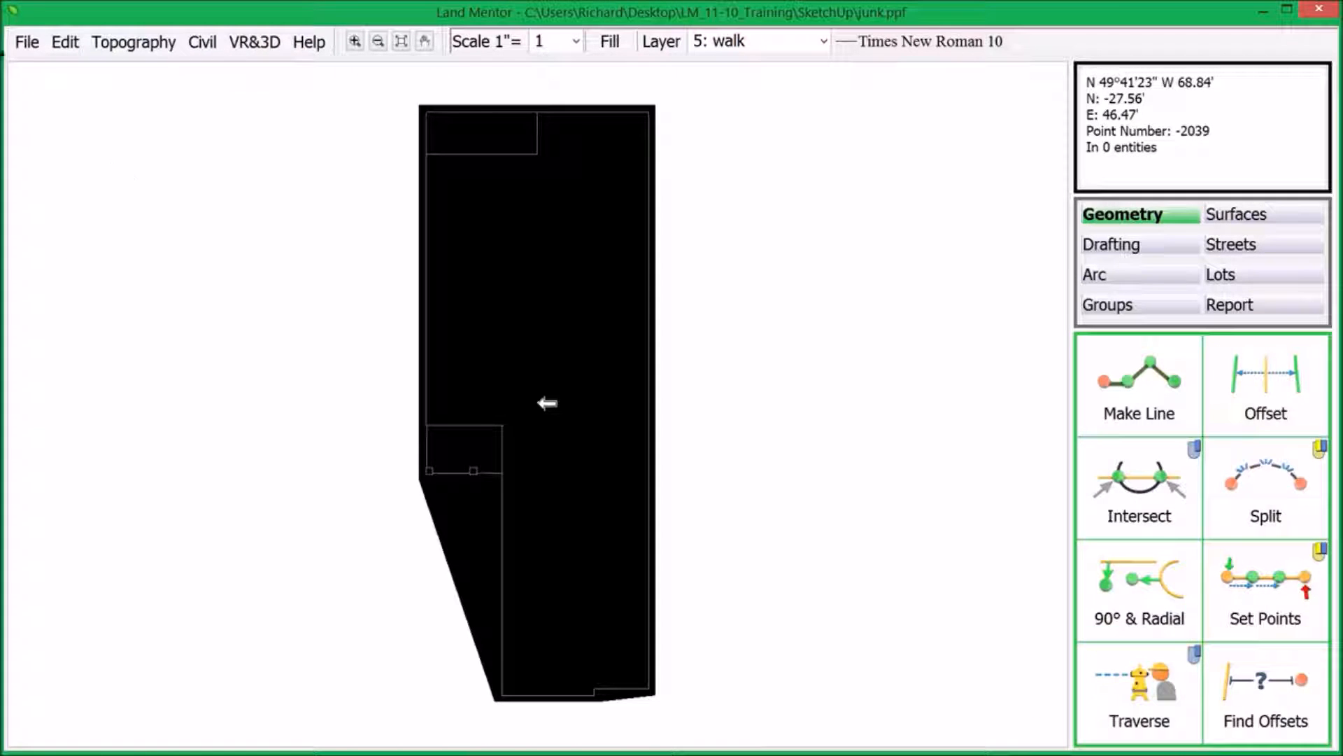
- Save the mirrored site under the new name 3D_Franlin_3car_GR in the SketchUp folder
click(27, 42)
click(43, 98)
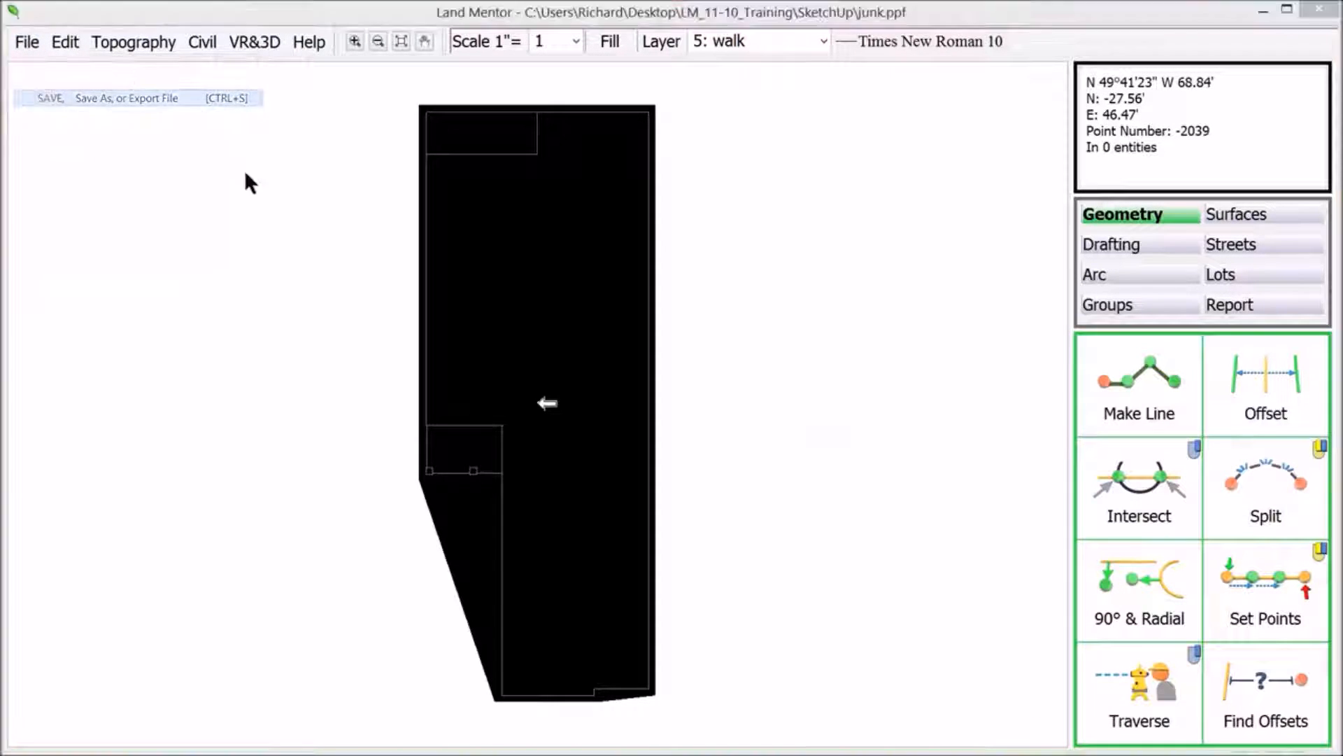
click(255, 196)
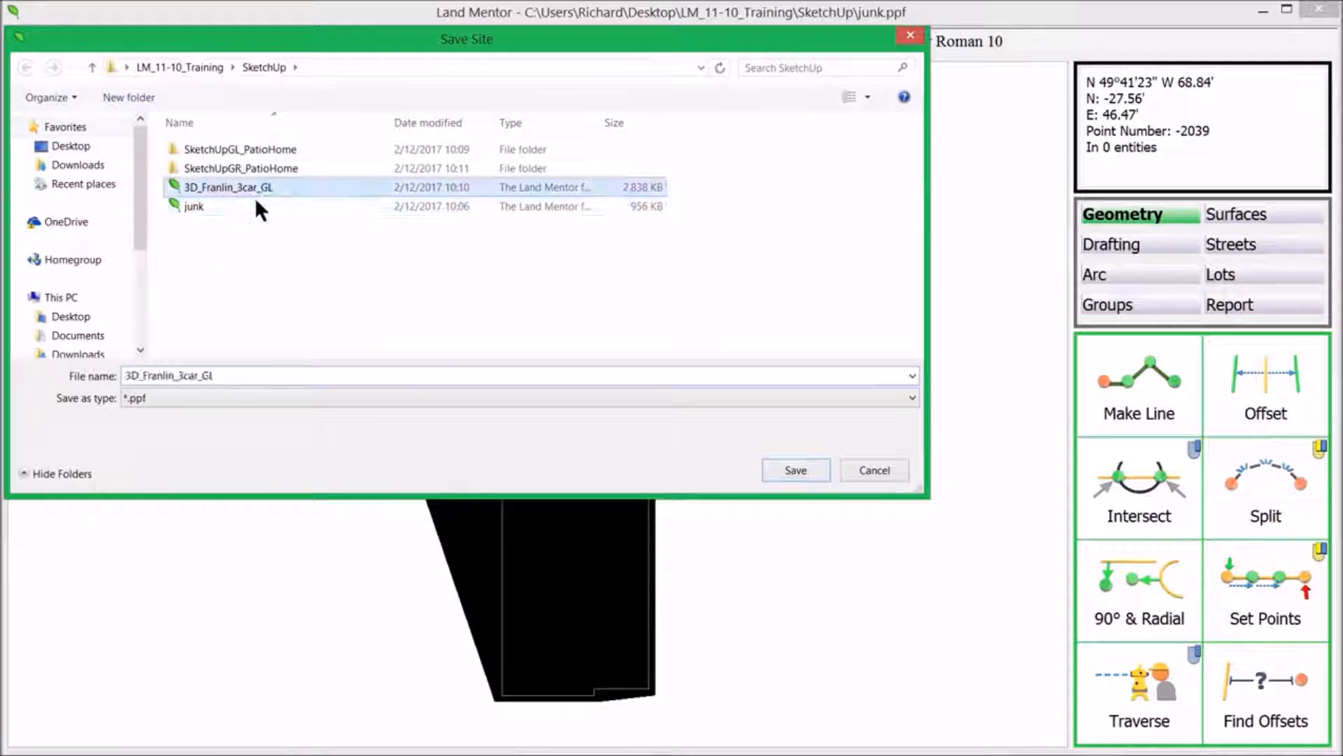
click(213, 375)
drag(211, 375, 225, 375)
text(R)
key(Return)
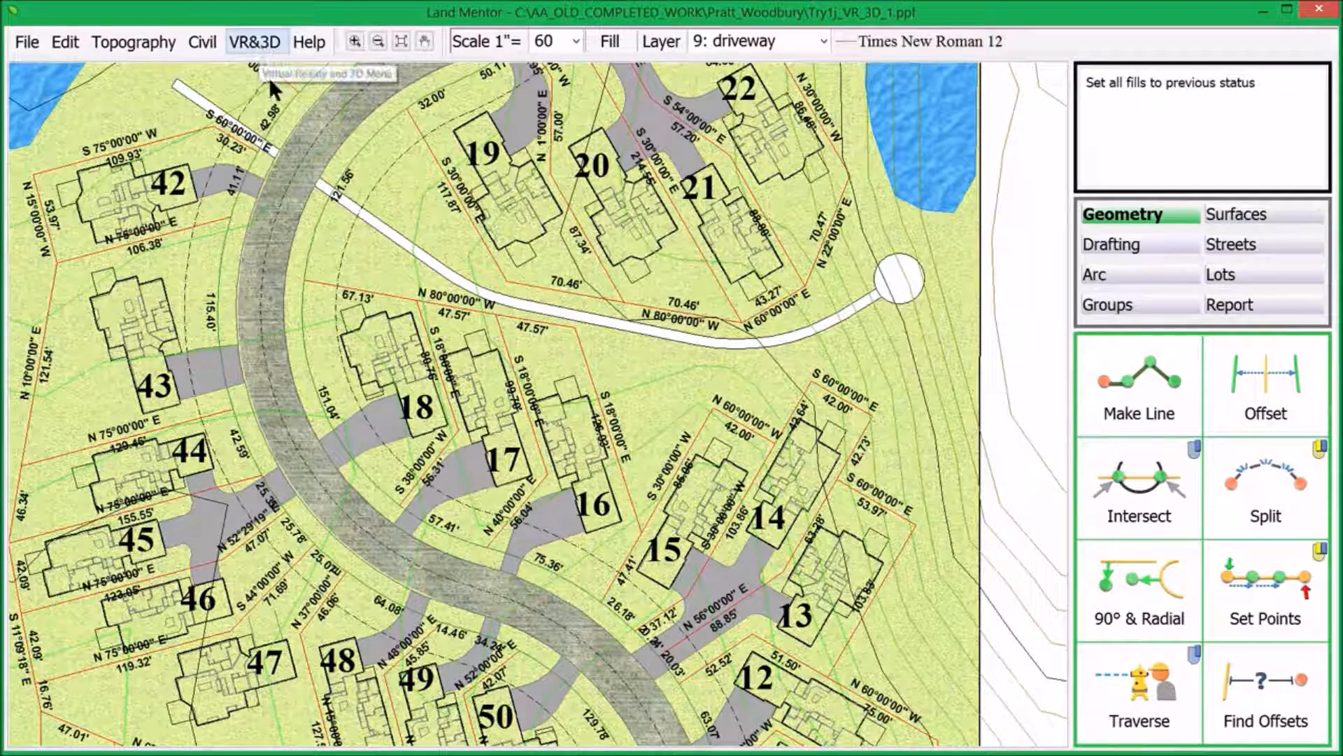
- Get the 3D_Franlin_3car_GR file from the SketchUp folder into the subdivision plan as a graphic-only group
key(f)
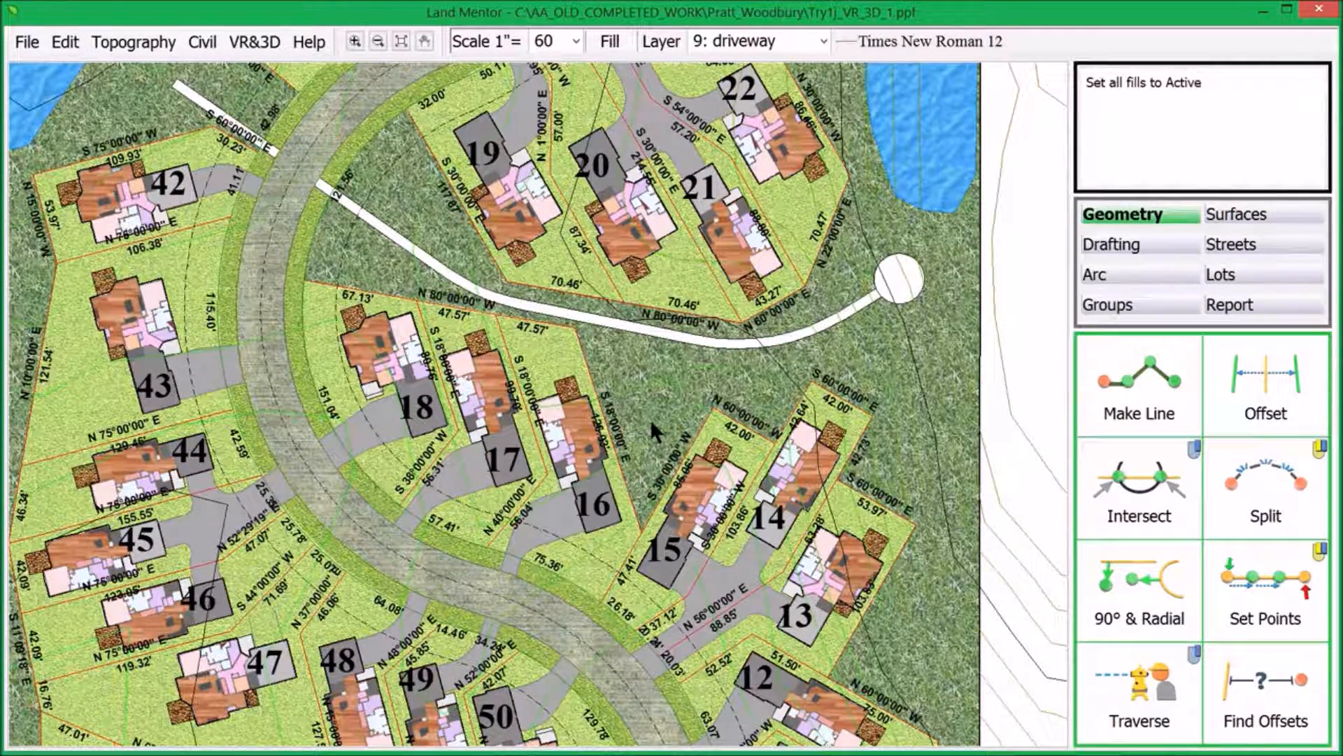
key(f)
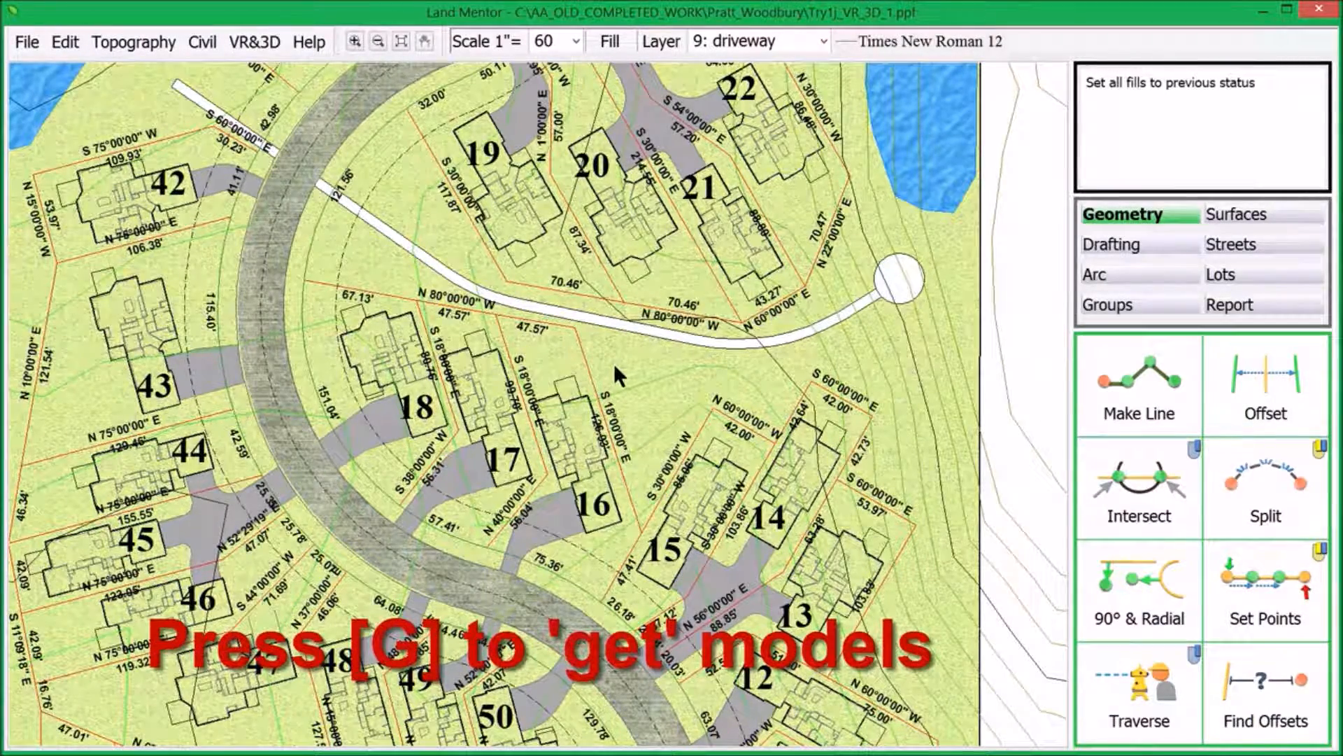
key(g)
double_click(210, 221)
double_click(213, 301)
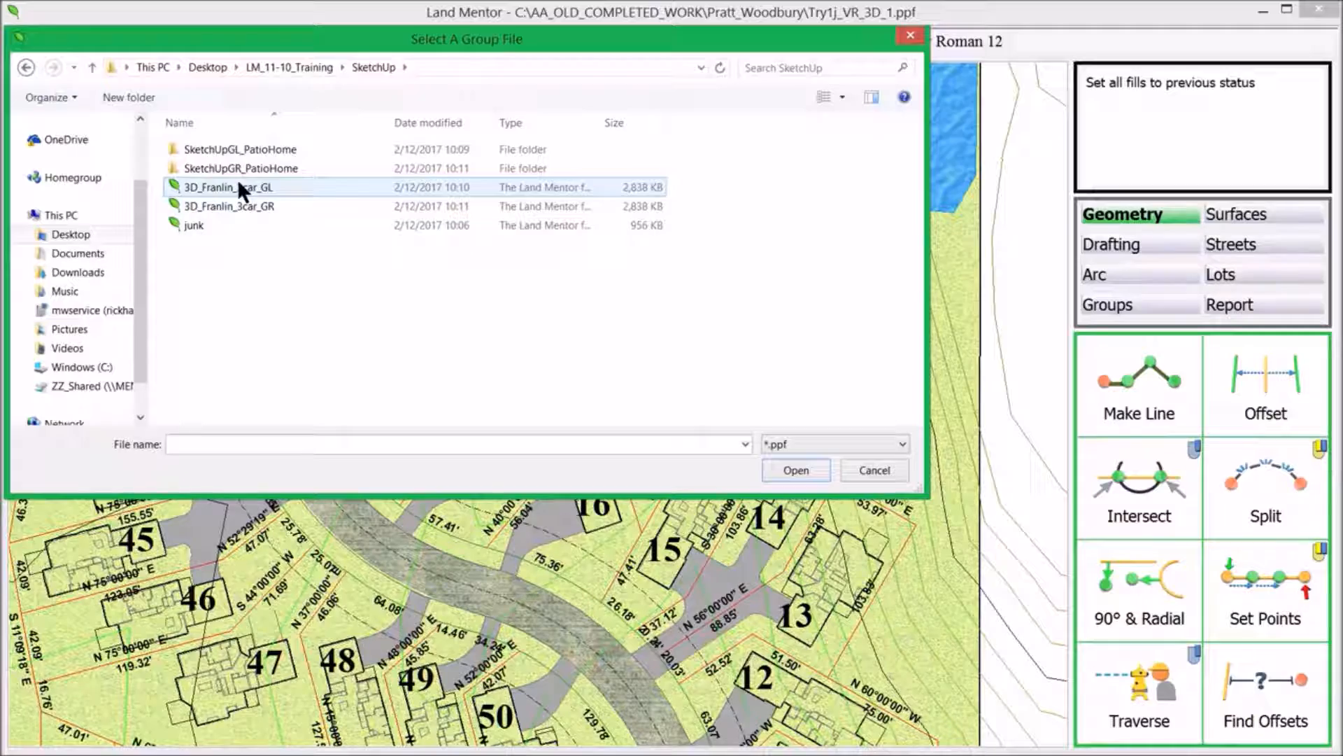
drag(346, 39, 752, 89)
click(631, 254)
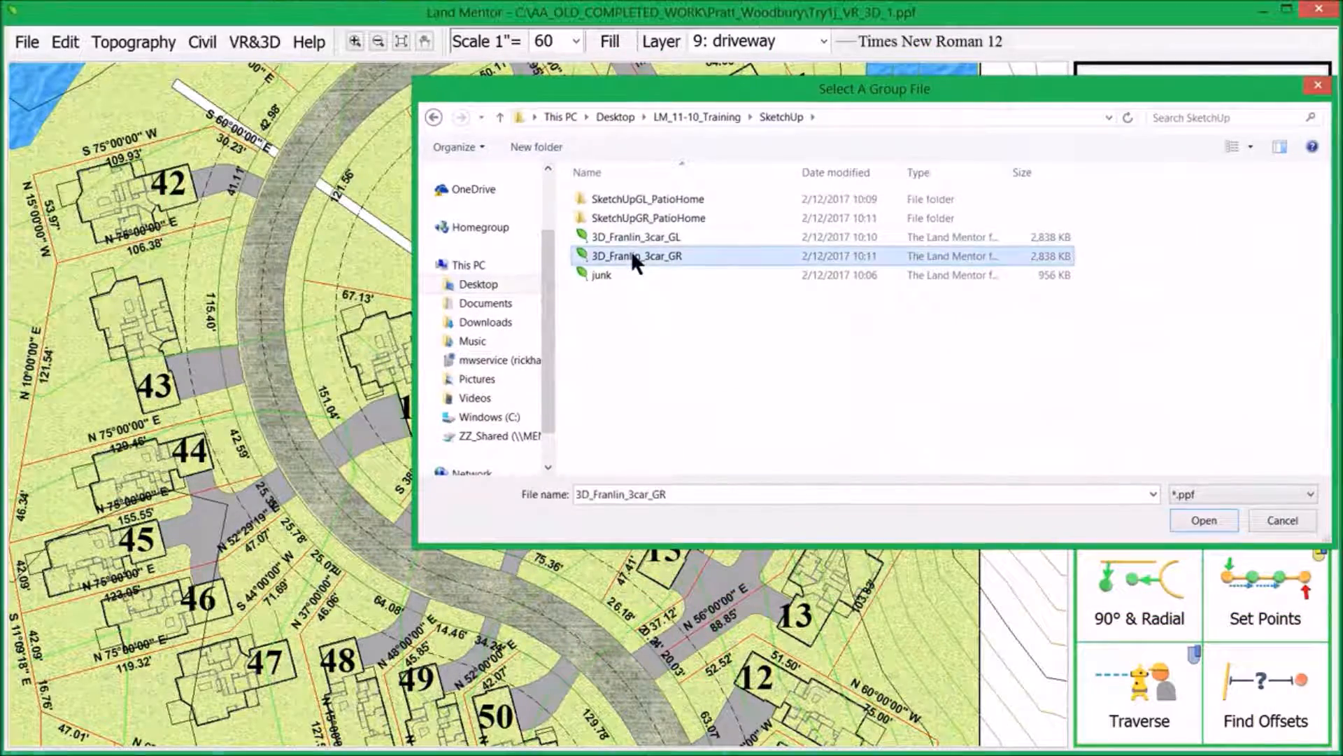
double_click(631, 254)
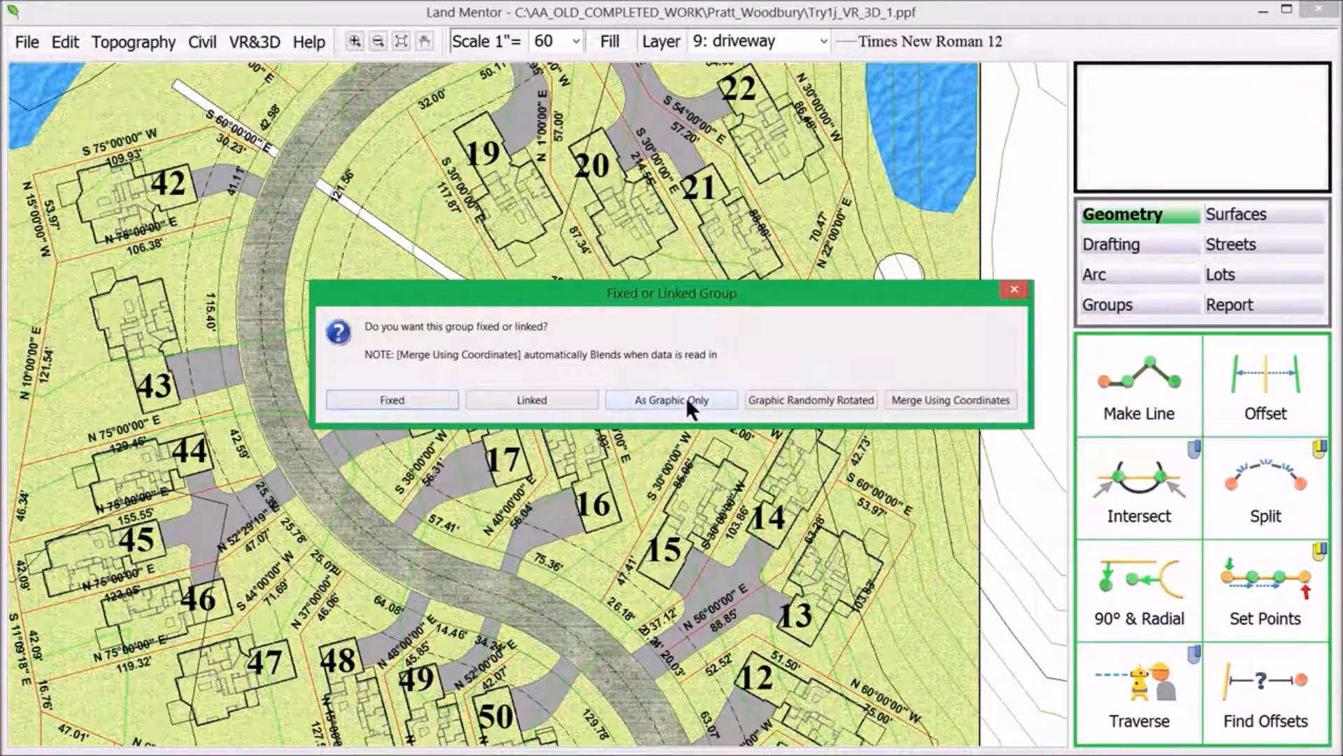
click(686, 399)
- Rotate the garage-right house to match the side lot lines, place it on lots 16 and 17, and end placement
scroll(576, 457, down, 10)
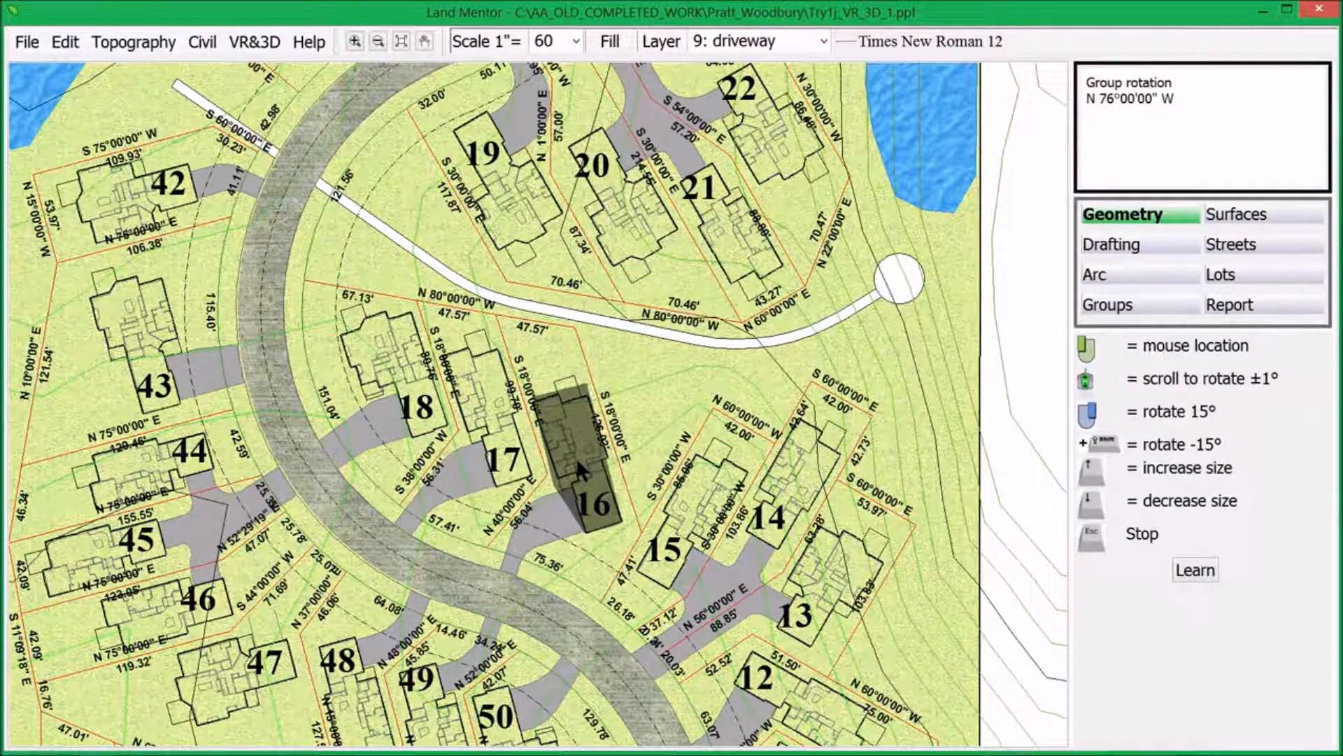
scroll(576, 458, down, 3)
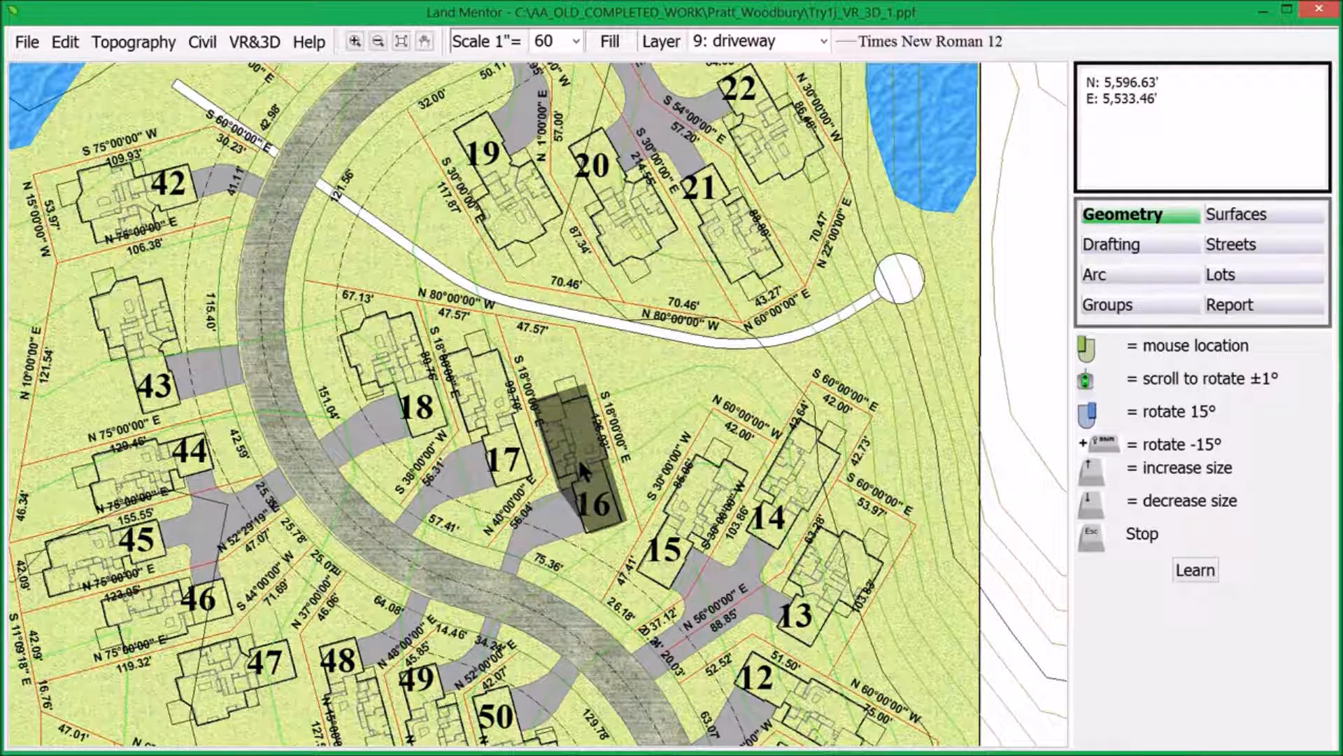
click(578, 459)
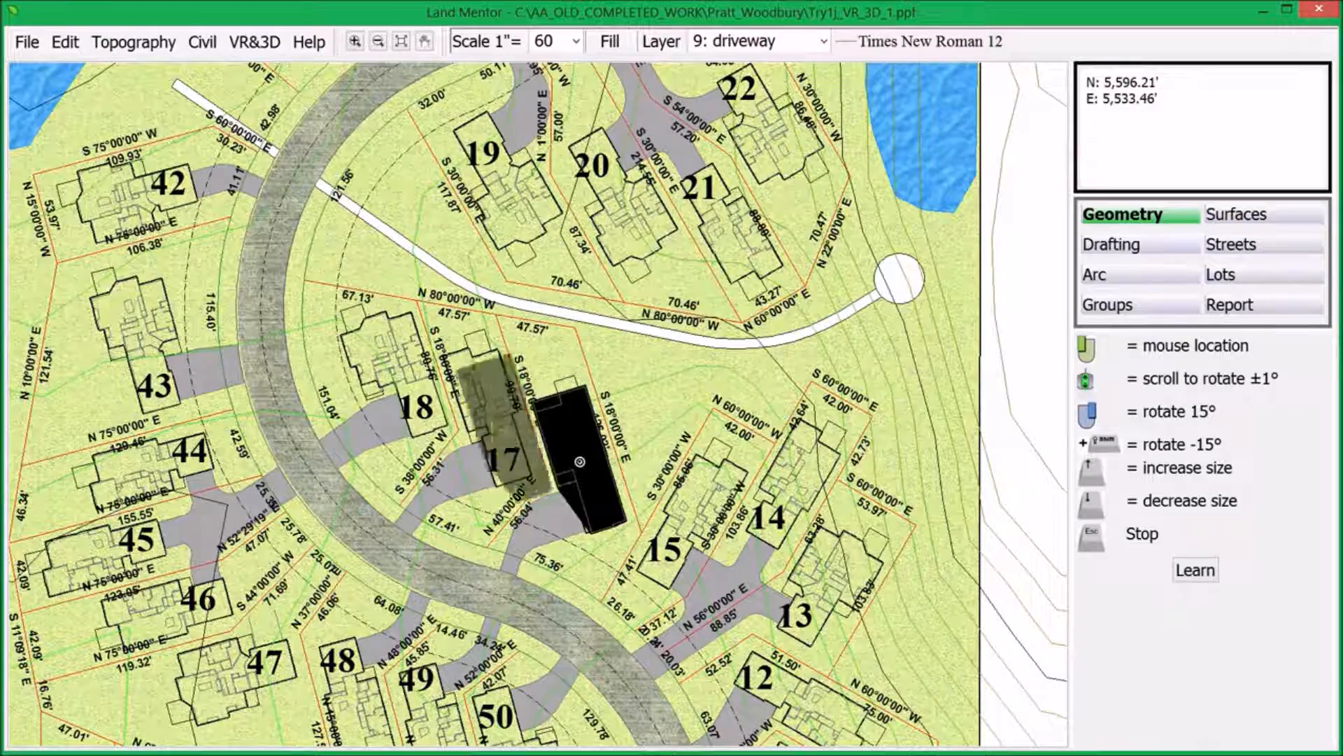
click(489, 417)
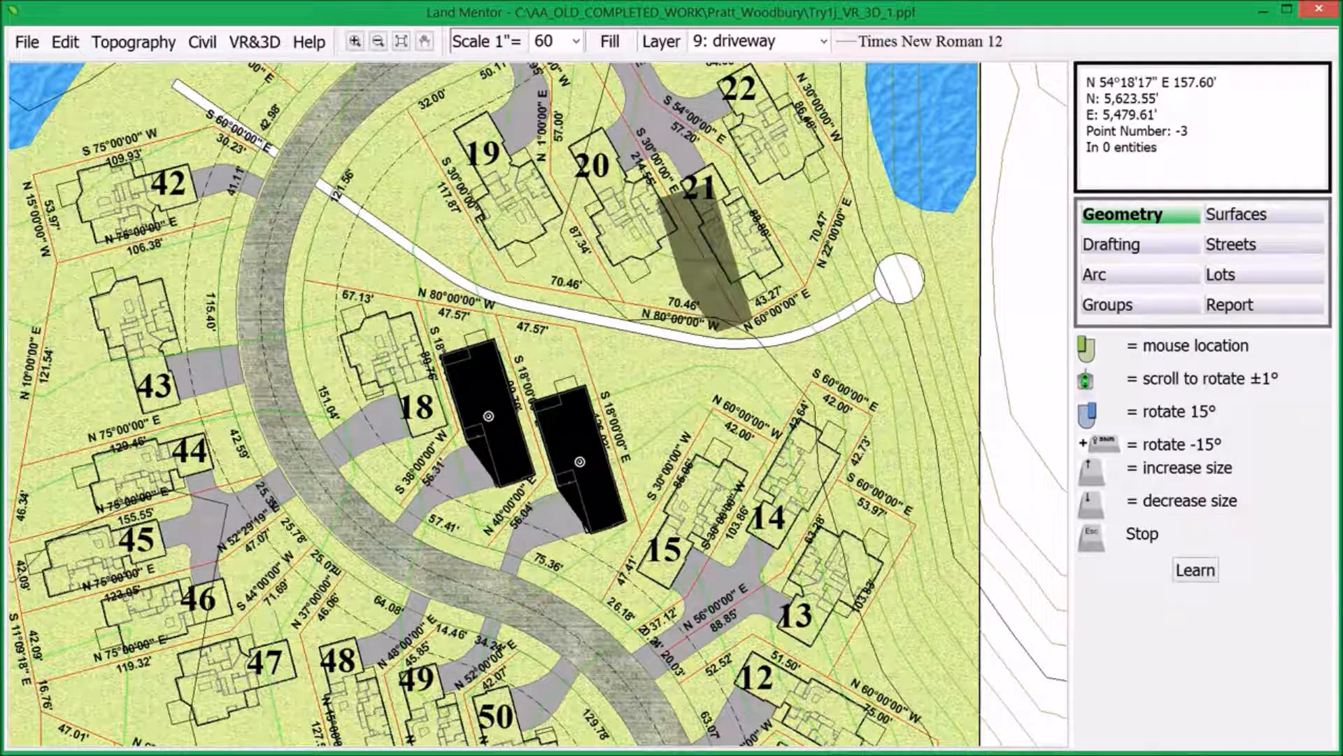
key(Escape)
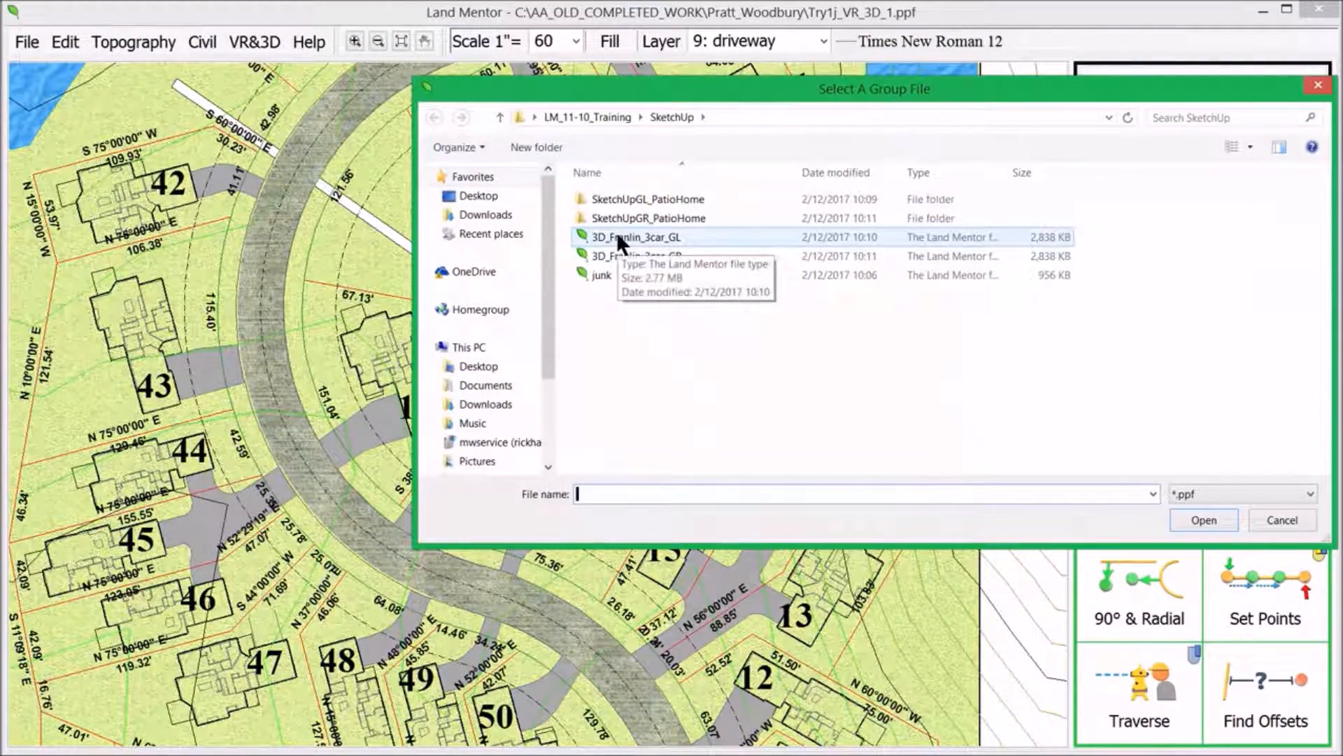
- Get 3D_Franlin_3car_GL as a graphic-only group, rotate it to N 30°00'00" E, and place it on lot 15
double_click(617, 237)
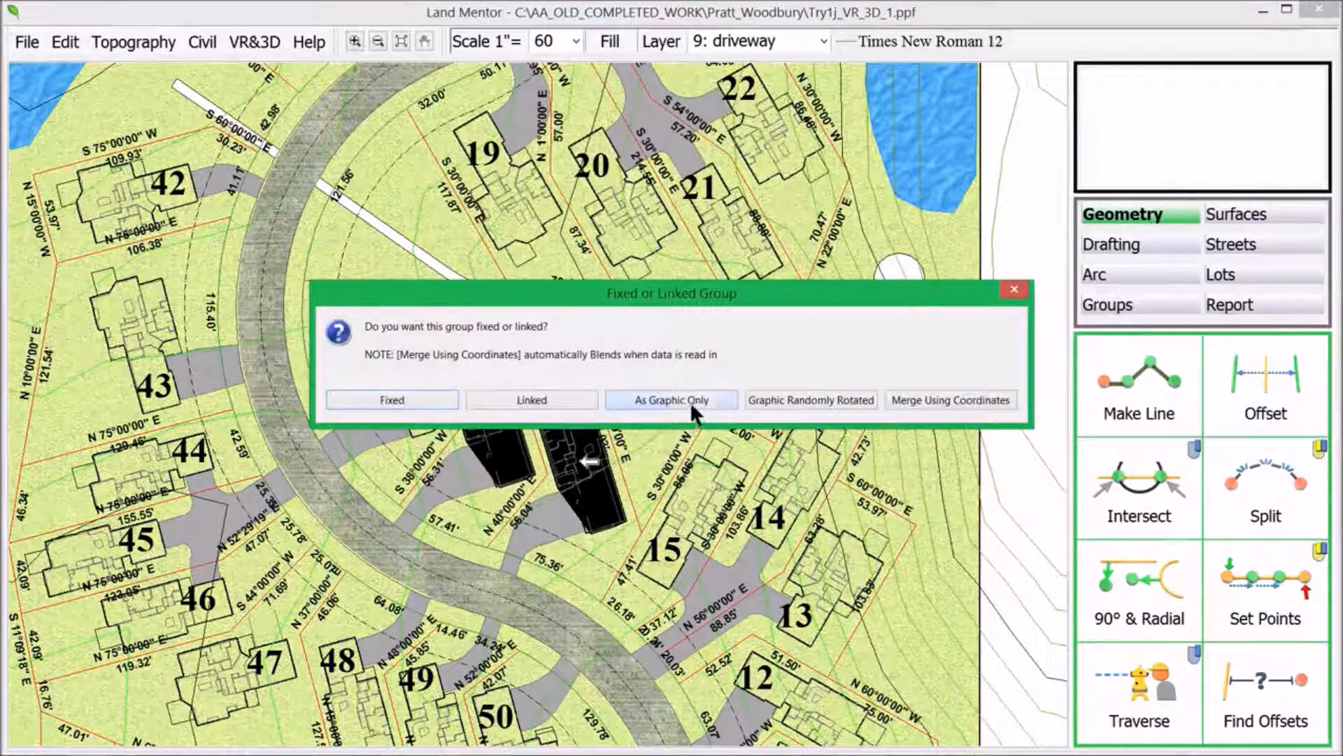
click(690, 401)
right_click(701, 534)
right_click(701, 534)
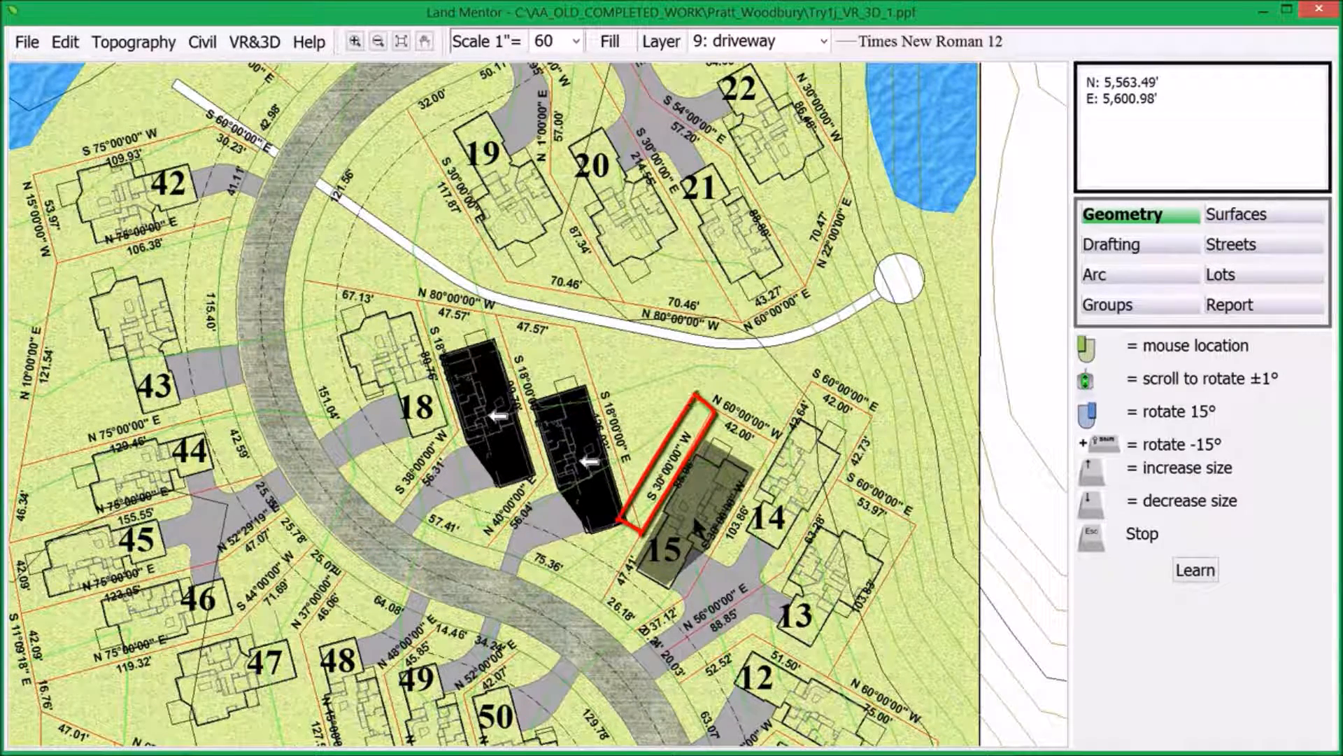
scroll(693, 514, down, 1)
scroll(693, 514, up, 1)
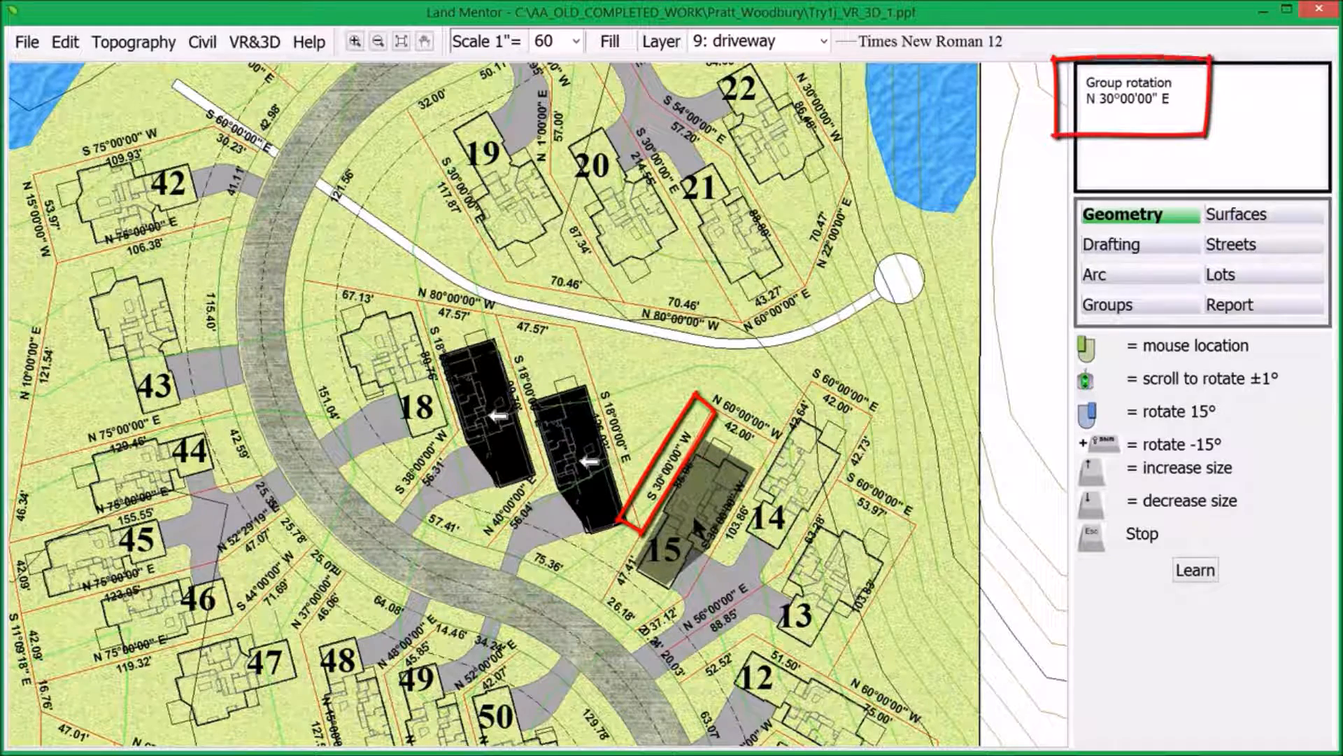
scroll(691, 517, down, 1)
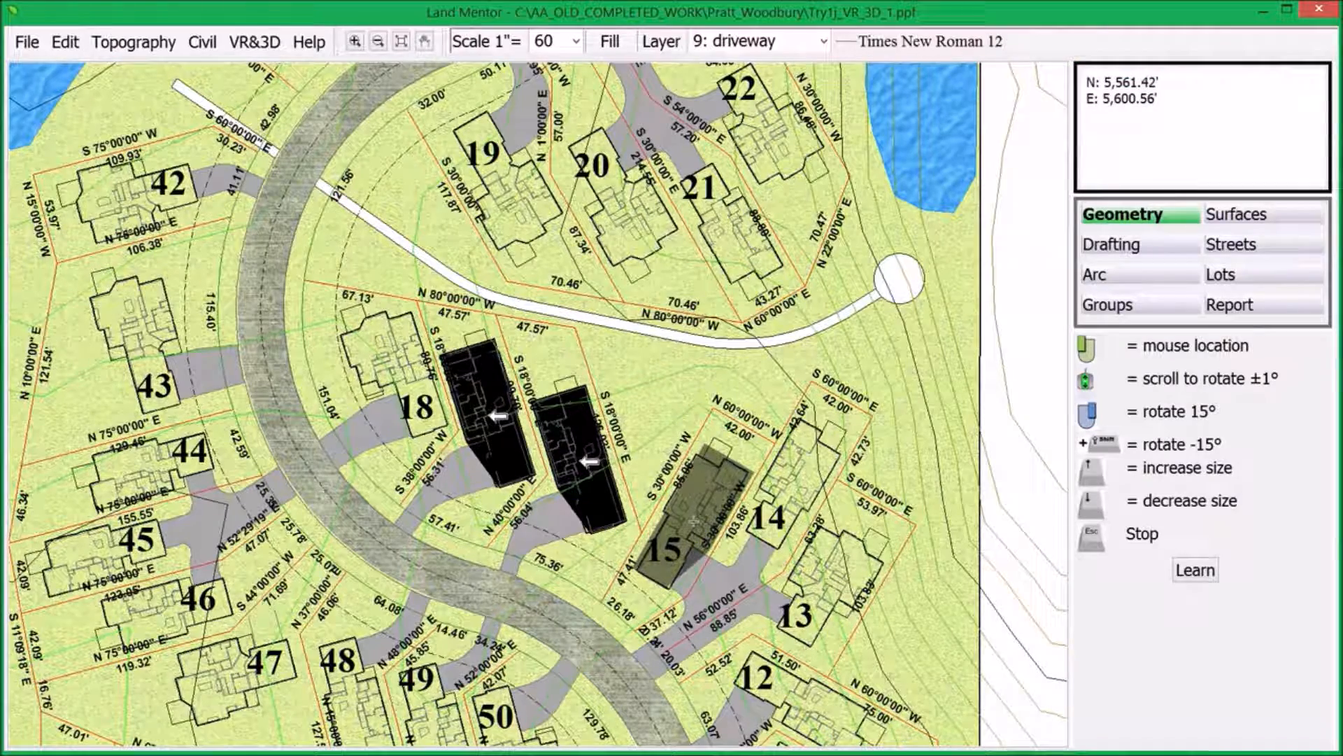
click(696, 527)
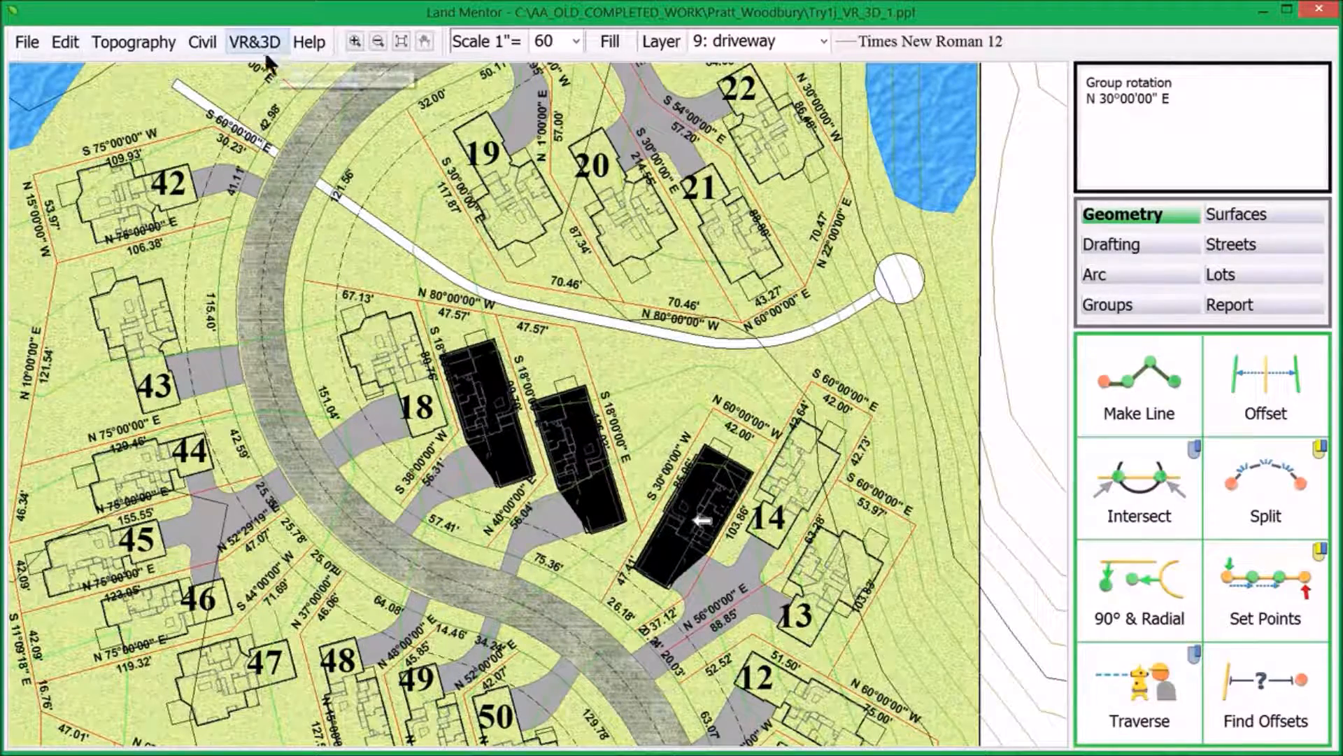
- Open the site's compiled virtual reality and view the three placed houses on lots 15 to 17 from above
click(259, 45)
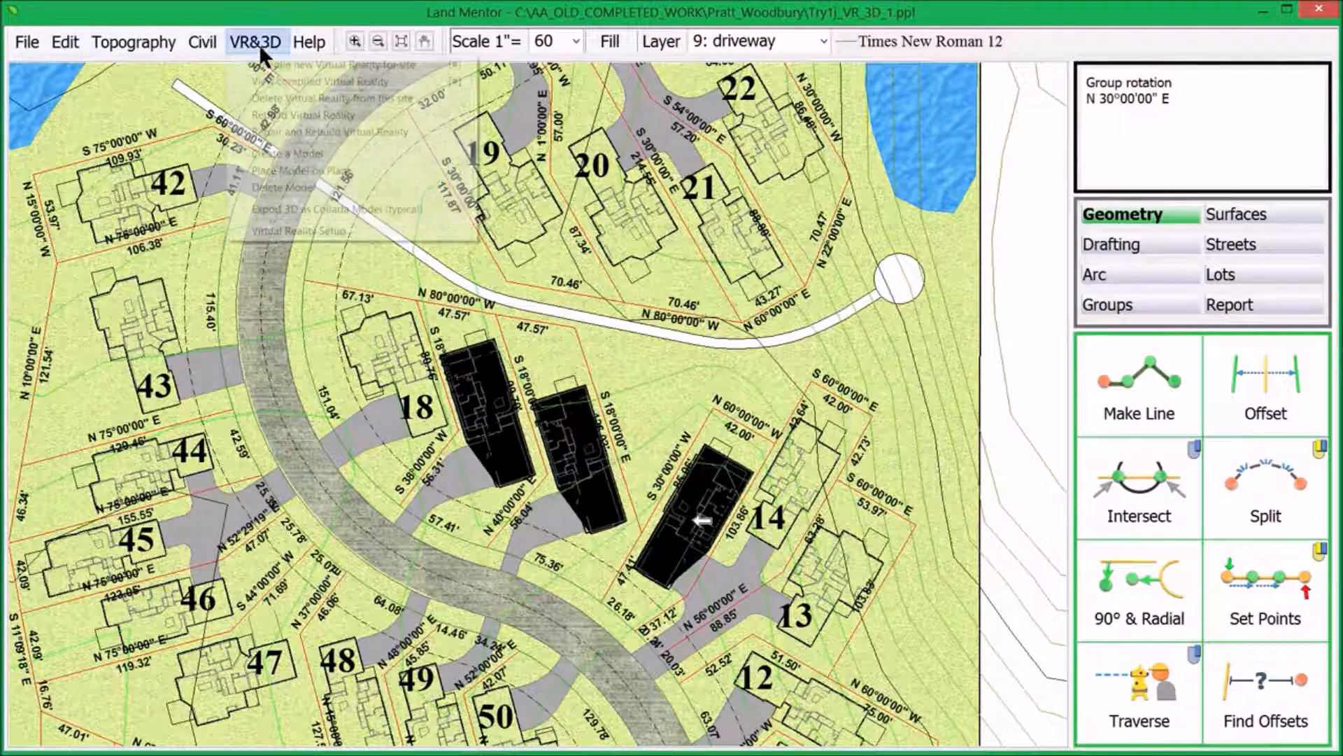
click(282, 77)
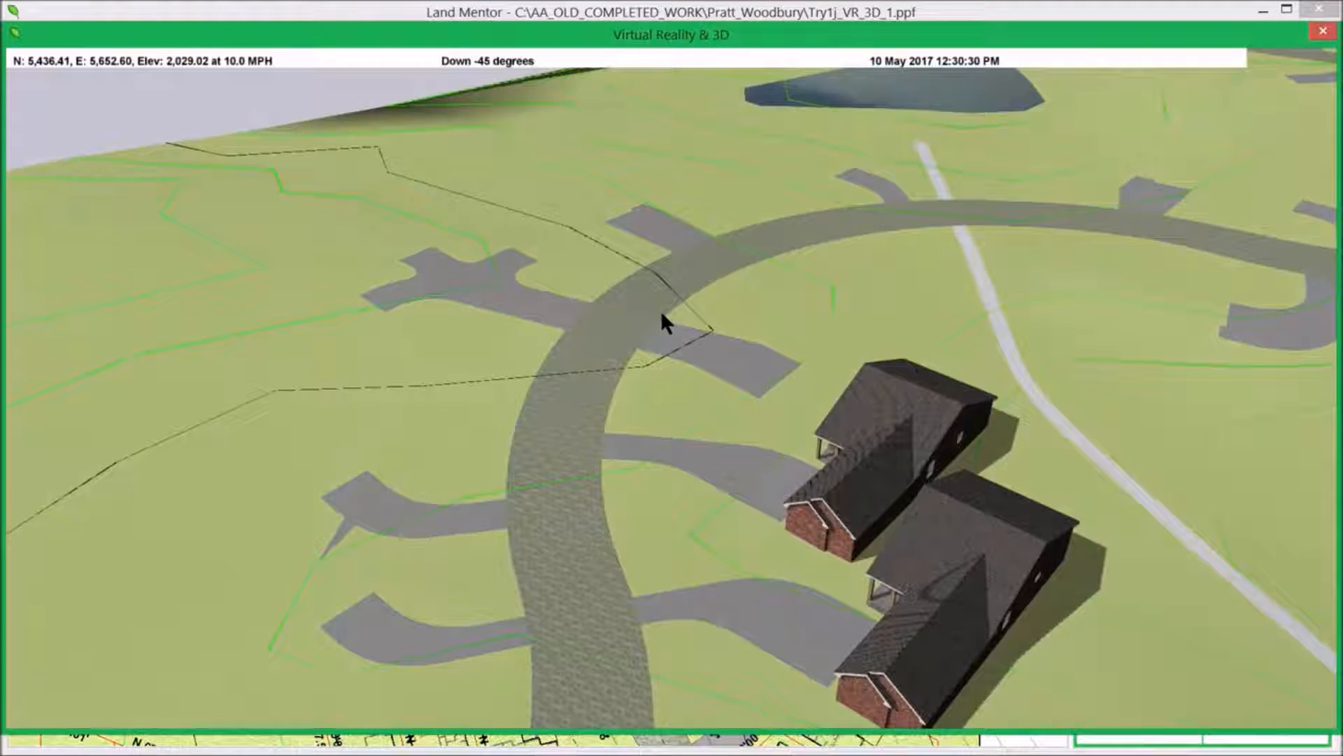
key(Right)
key(Down)
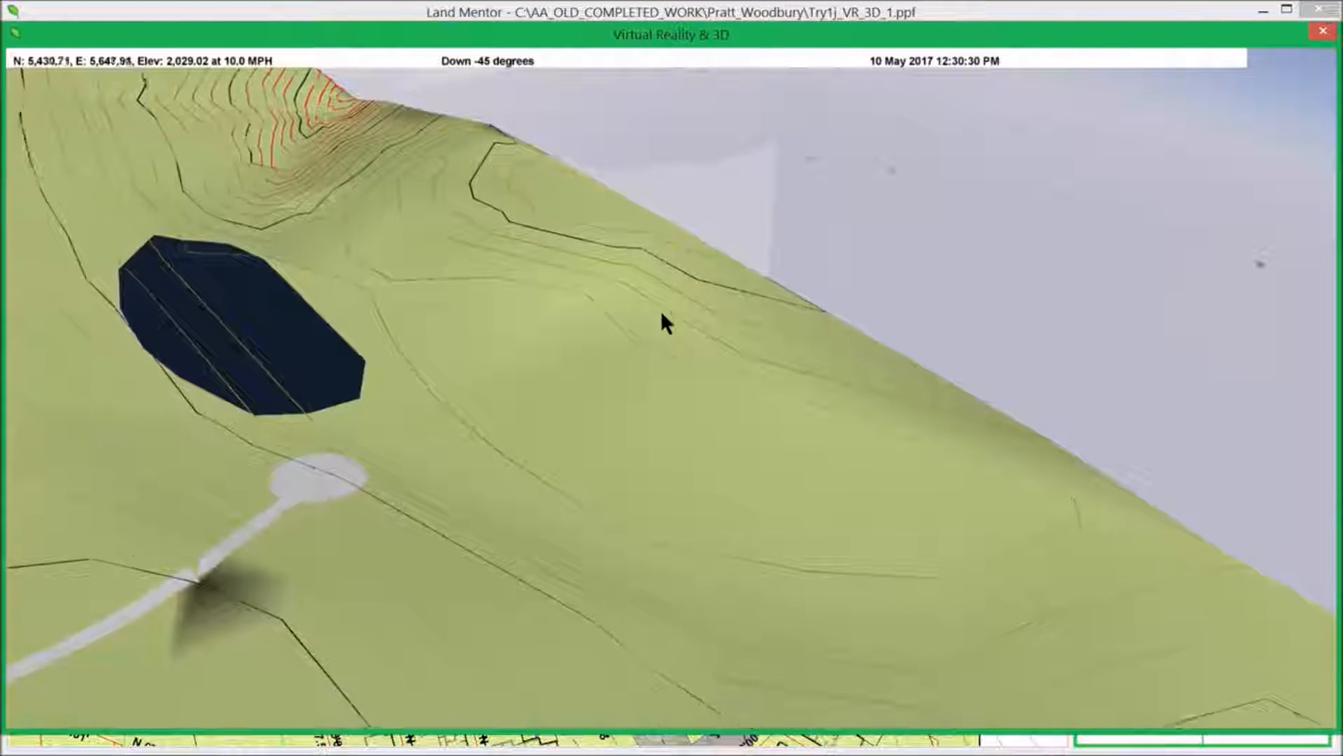
key(Down)
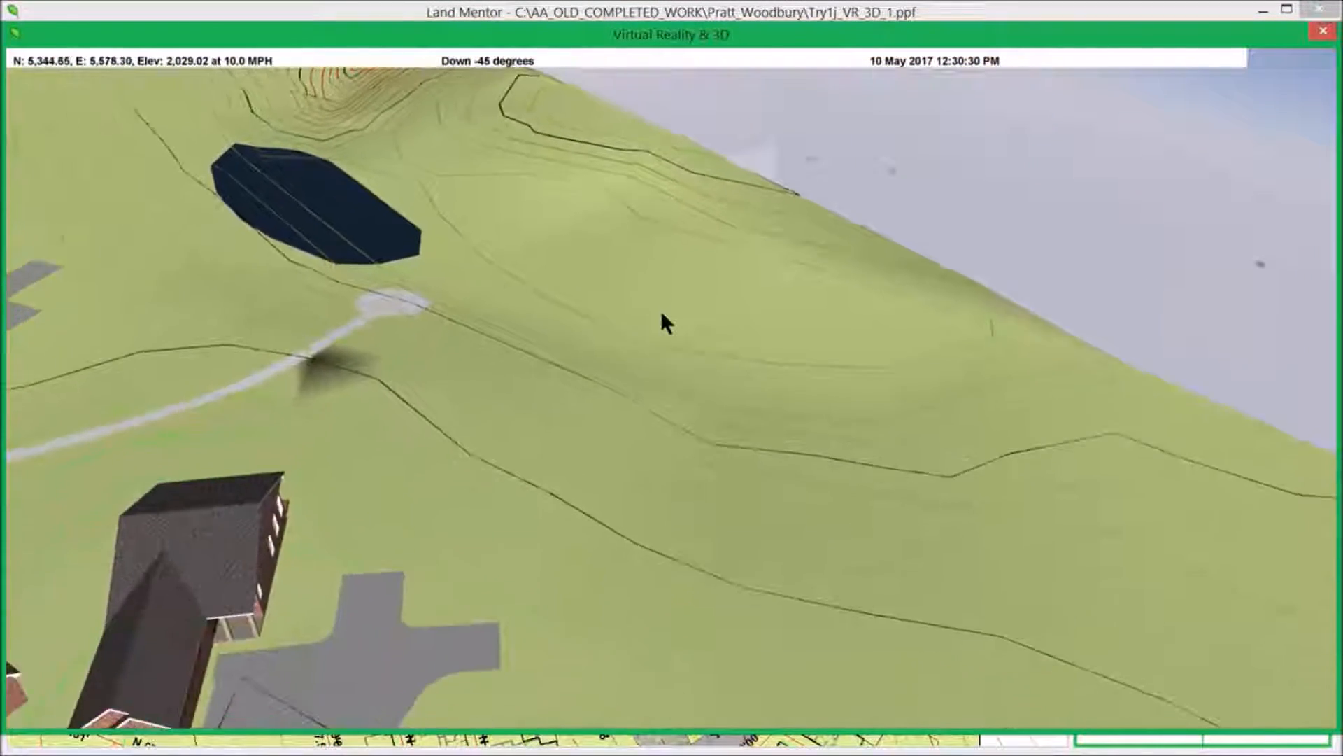
key(Down)
key(Left)
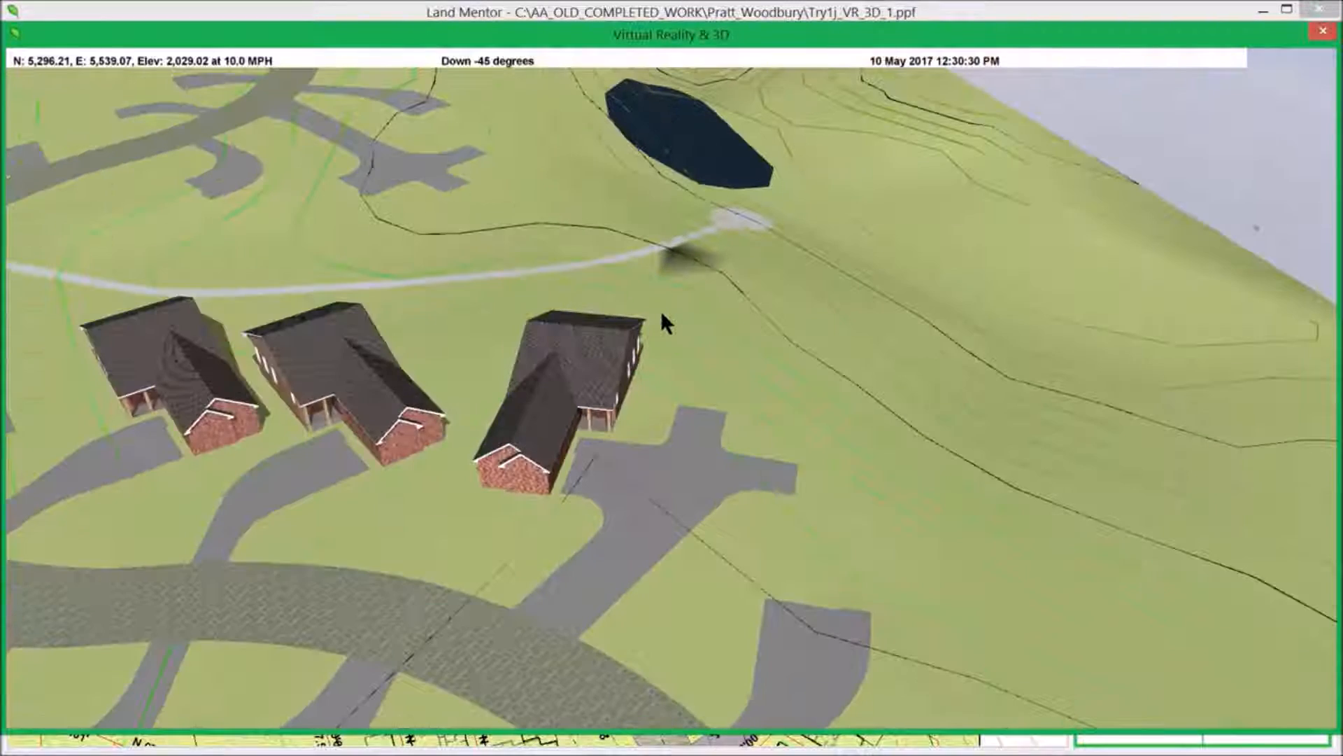
key(Left)
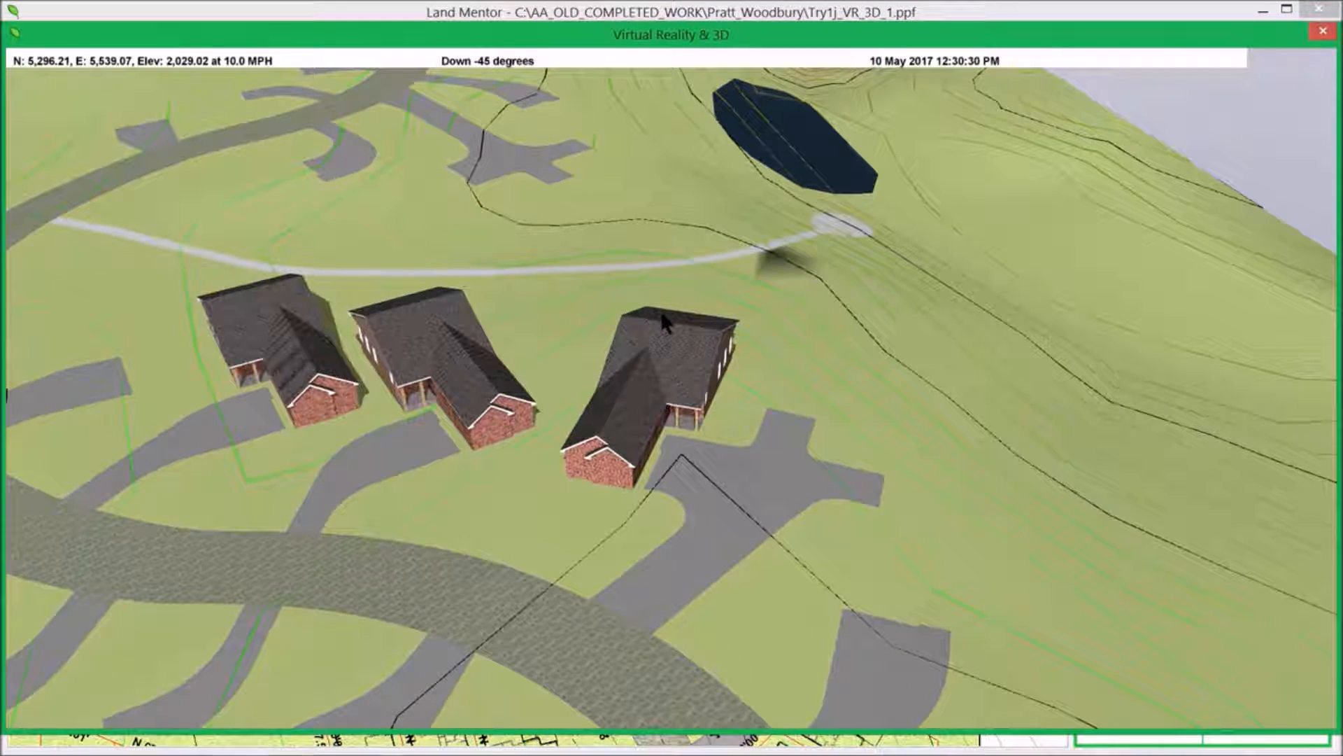
- Descend to ground level and approach the front porch of a placed house in virtual reality
key(Home)
key(Up)
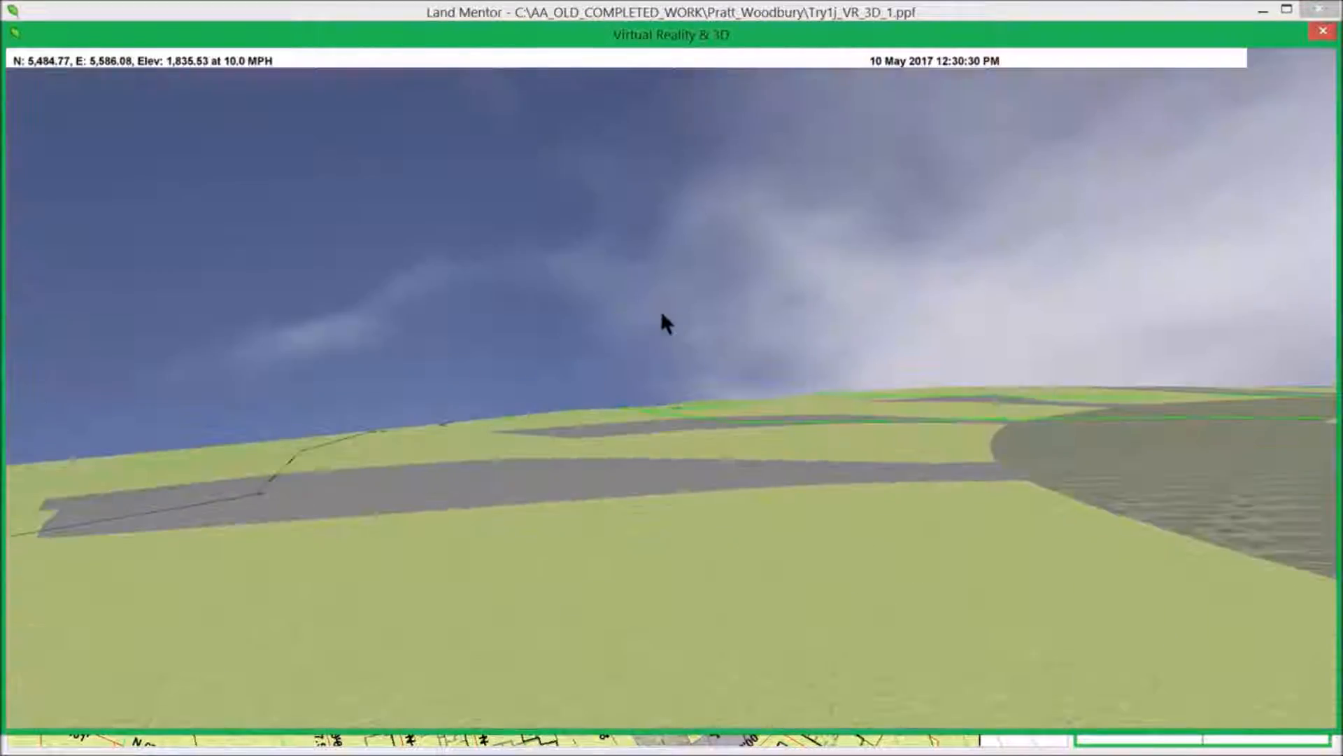
key(Left)
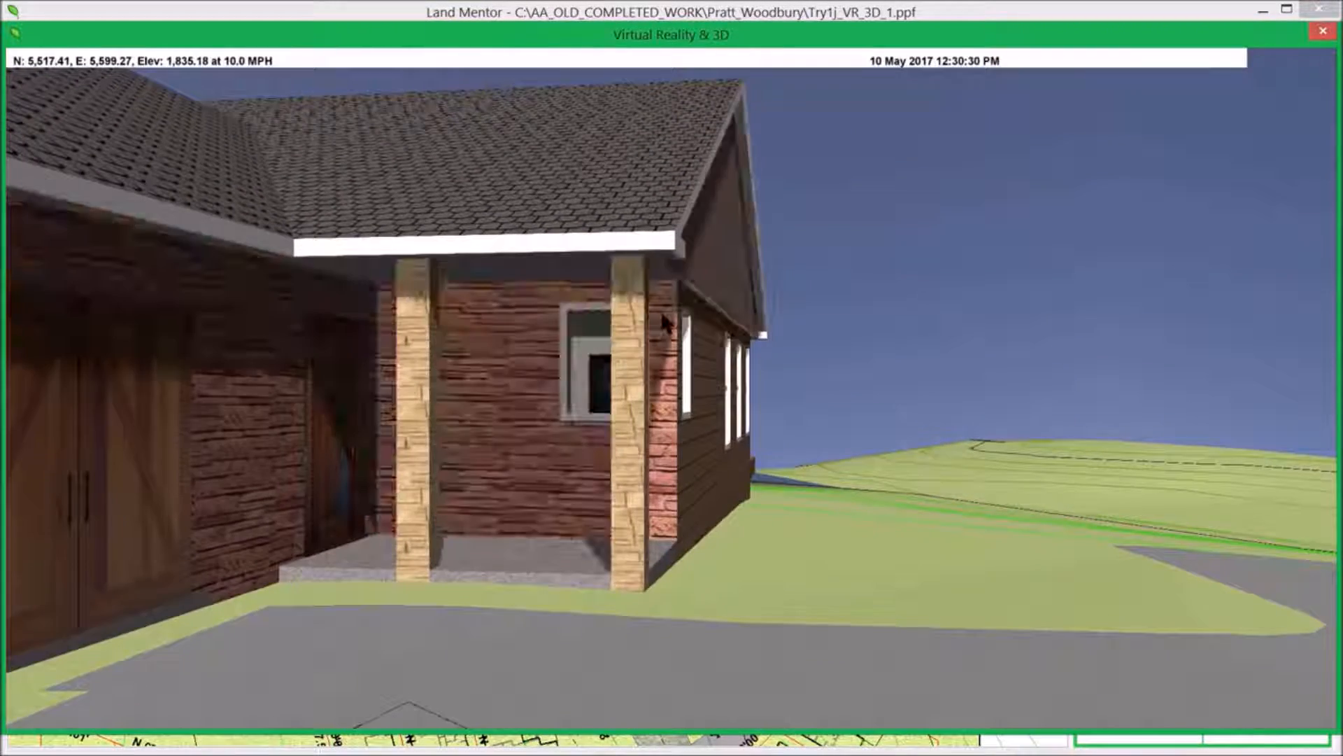
key(Page_Up)
key(Left)
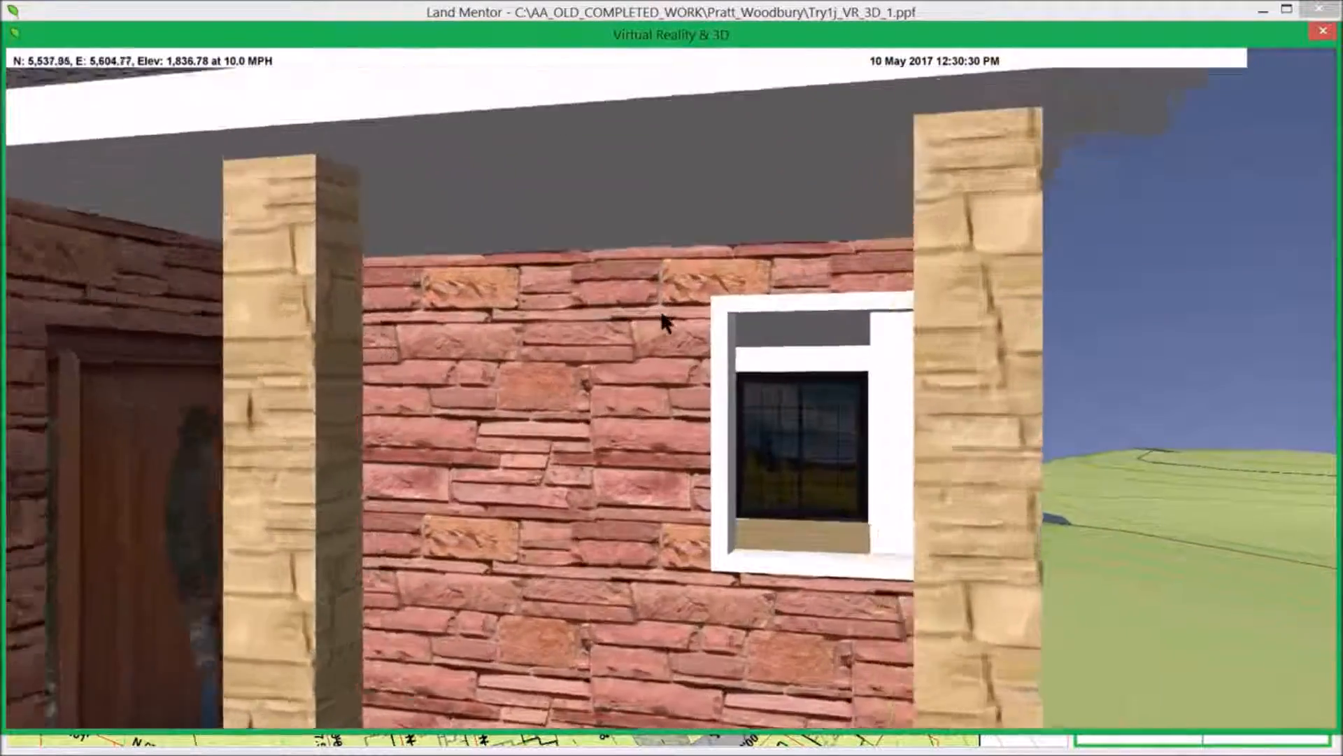
- Walk through the house interior, looking around the rooms and windows, and exit through the rear wall
key(Right)
key(Left)
key(Up)
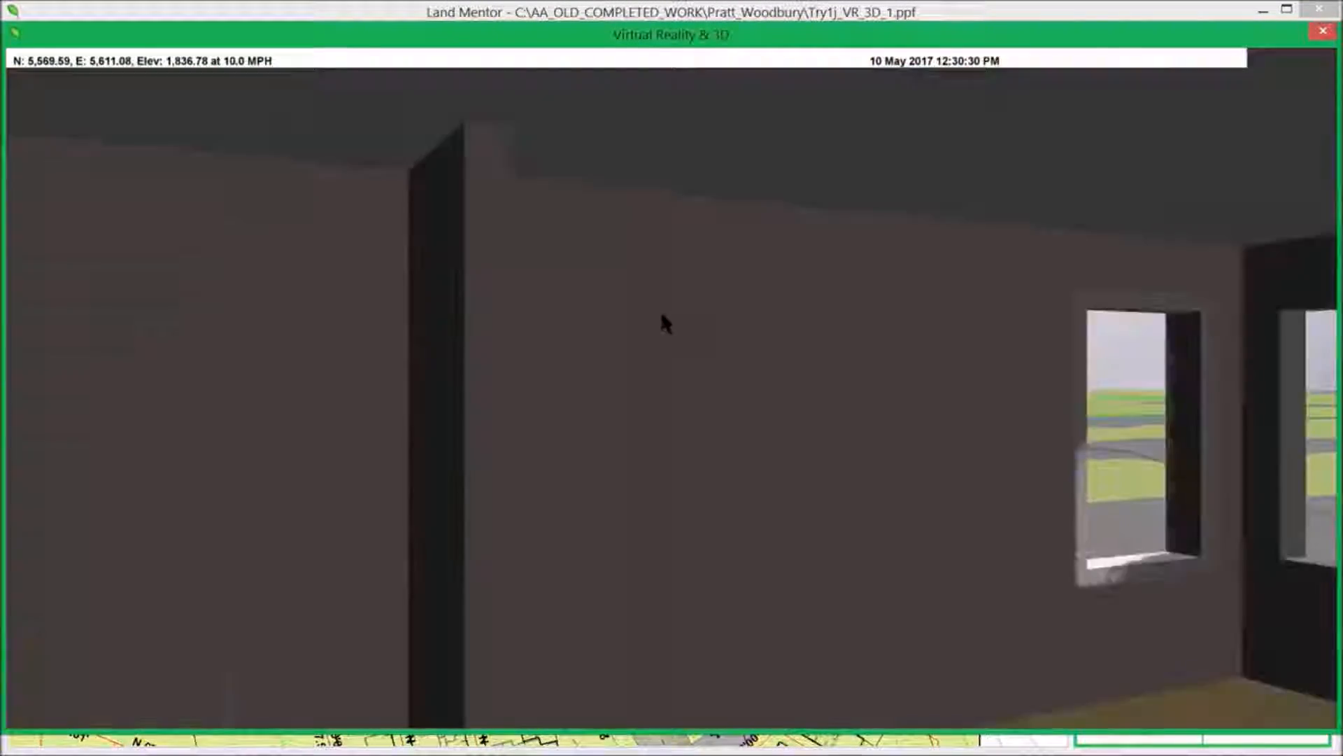
key(Right)
key(Left)
key(Down)
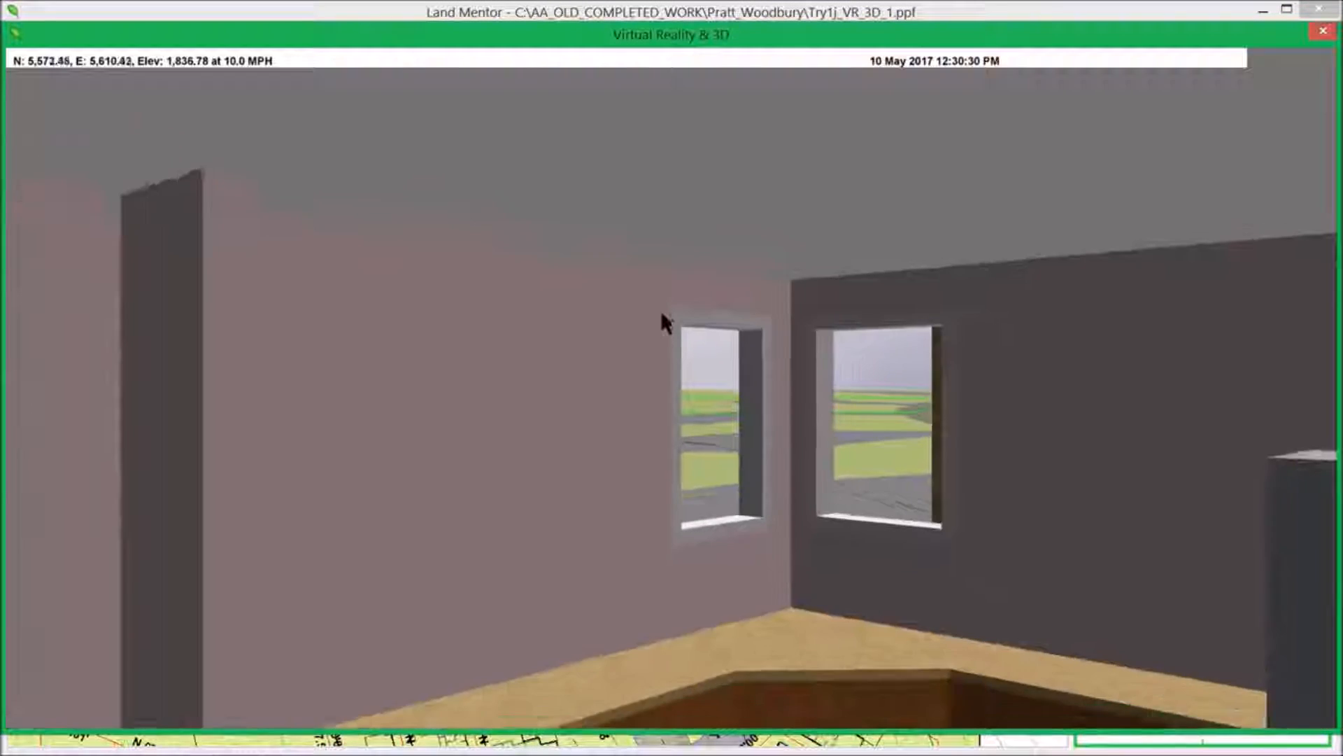
key(Left)
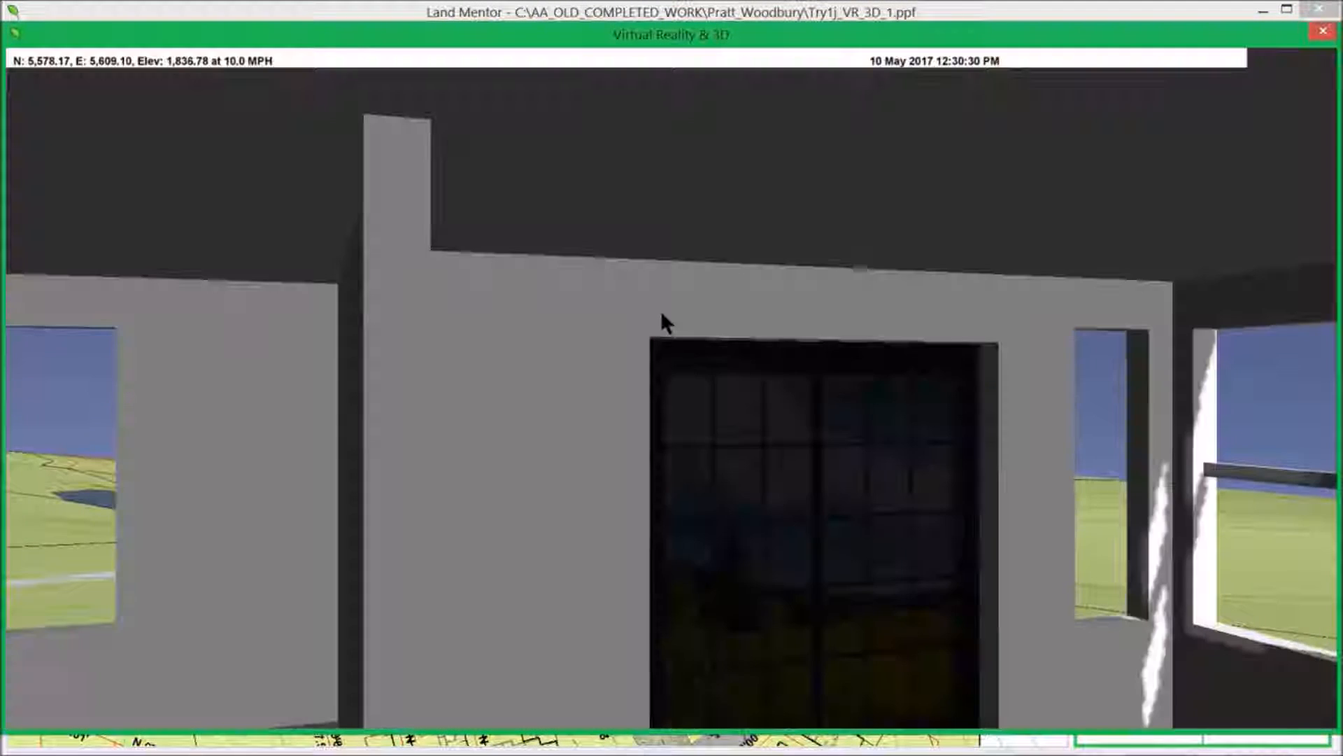
key(Left)
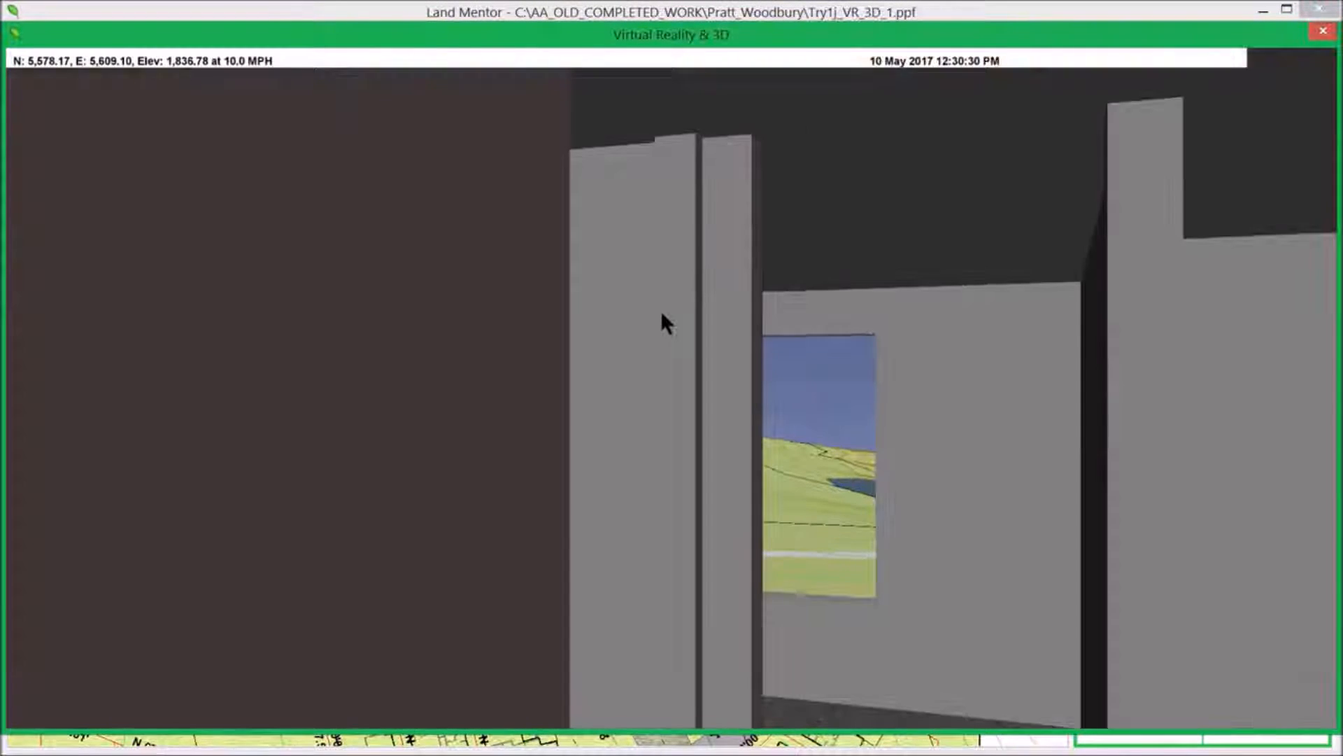
key(Up)
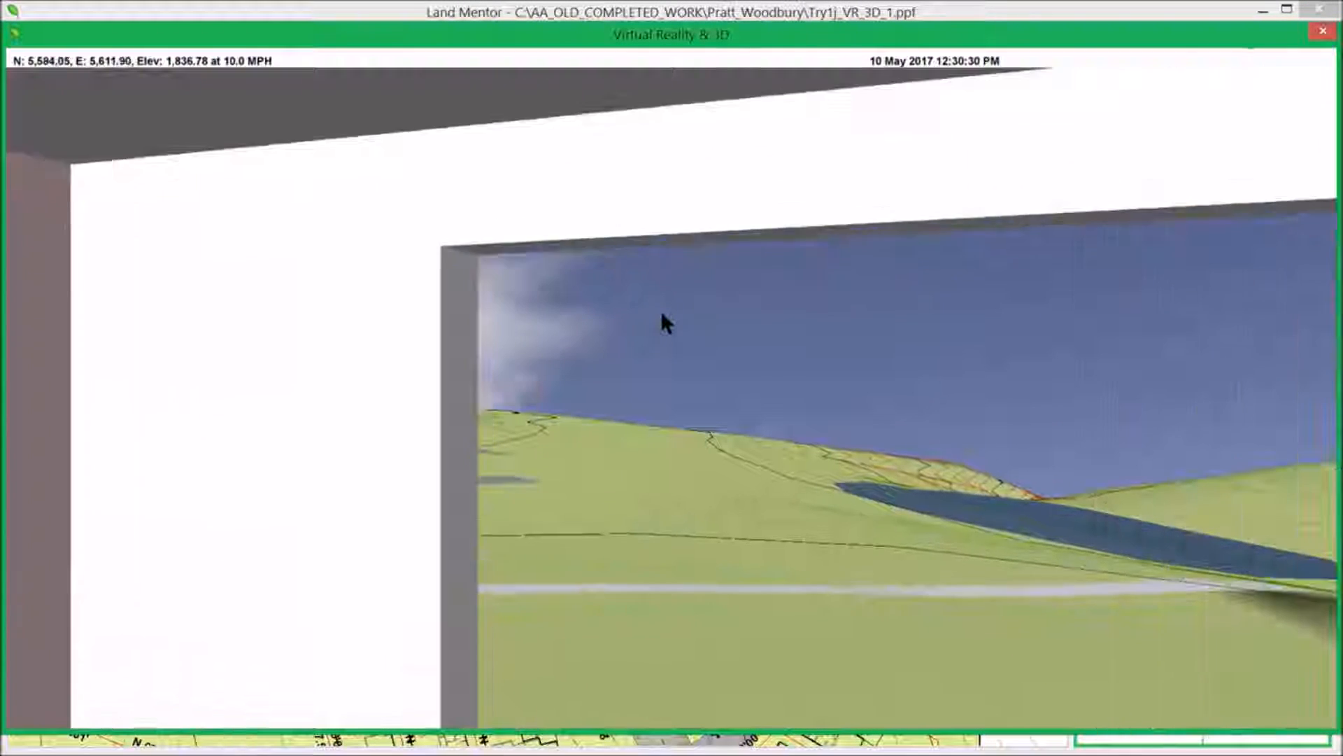
key(Up)
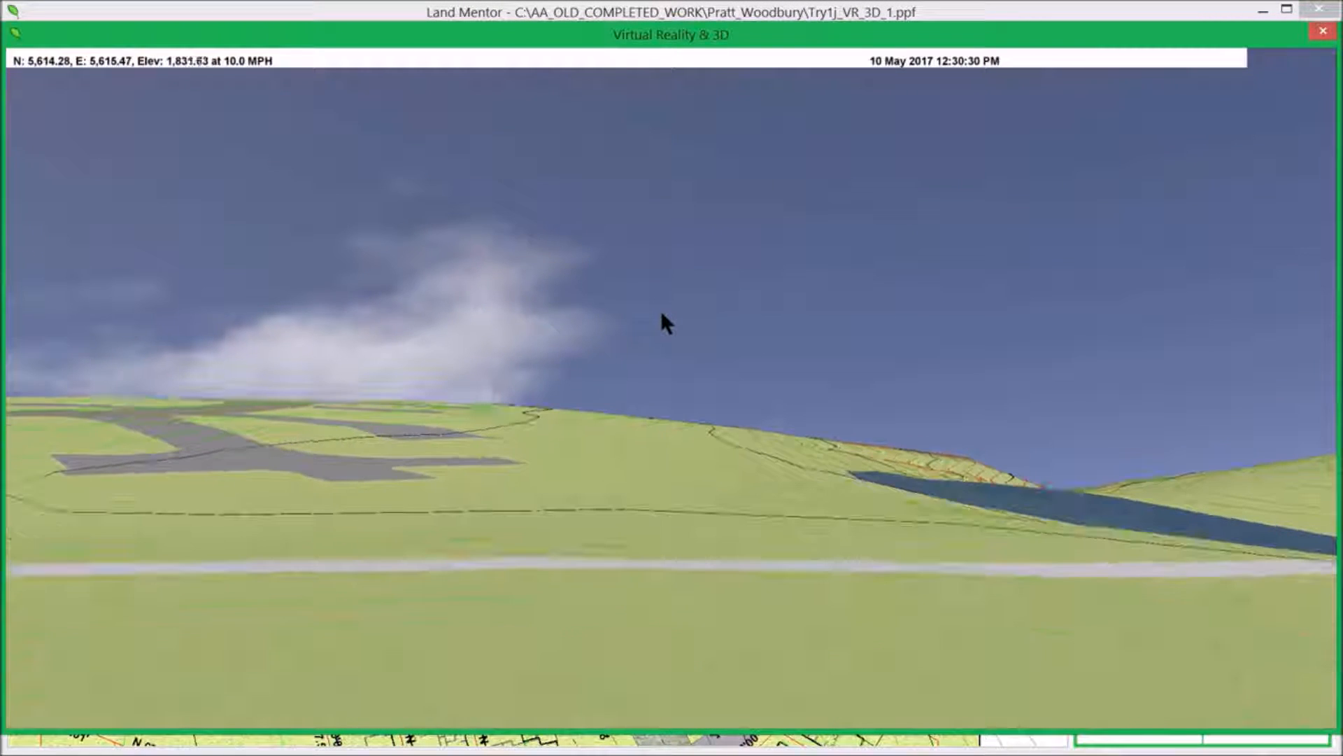
- Examine the backs of the placed houses from ground level and rise to an aerial view of all three
key(Left)
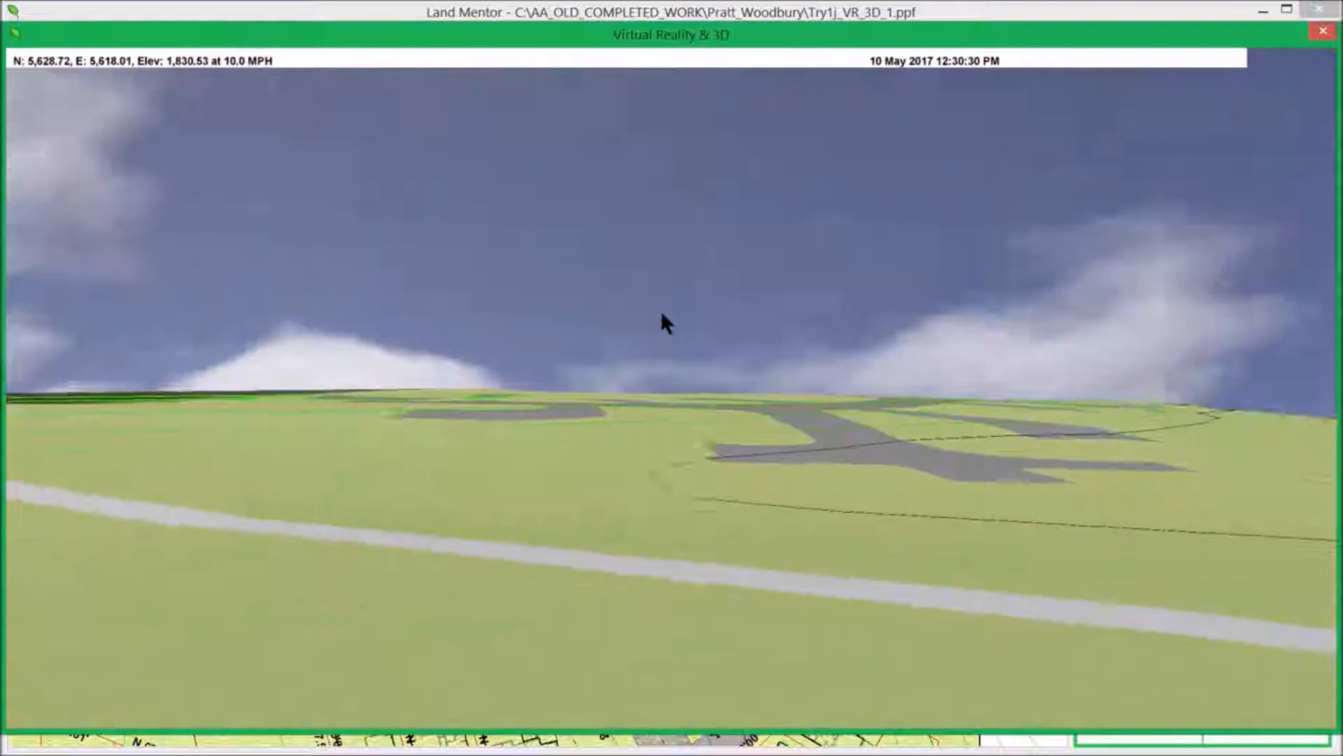
key(Left)
key(Down)
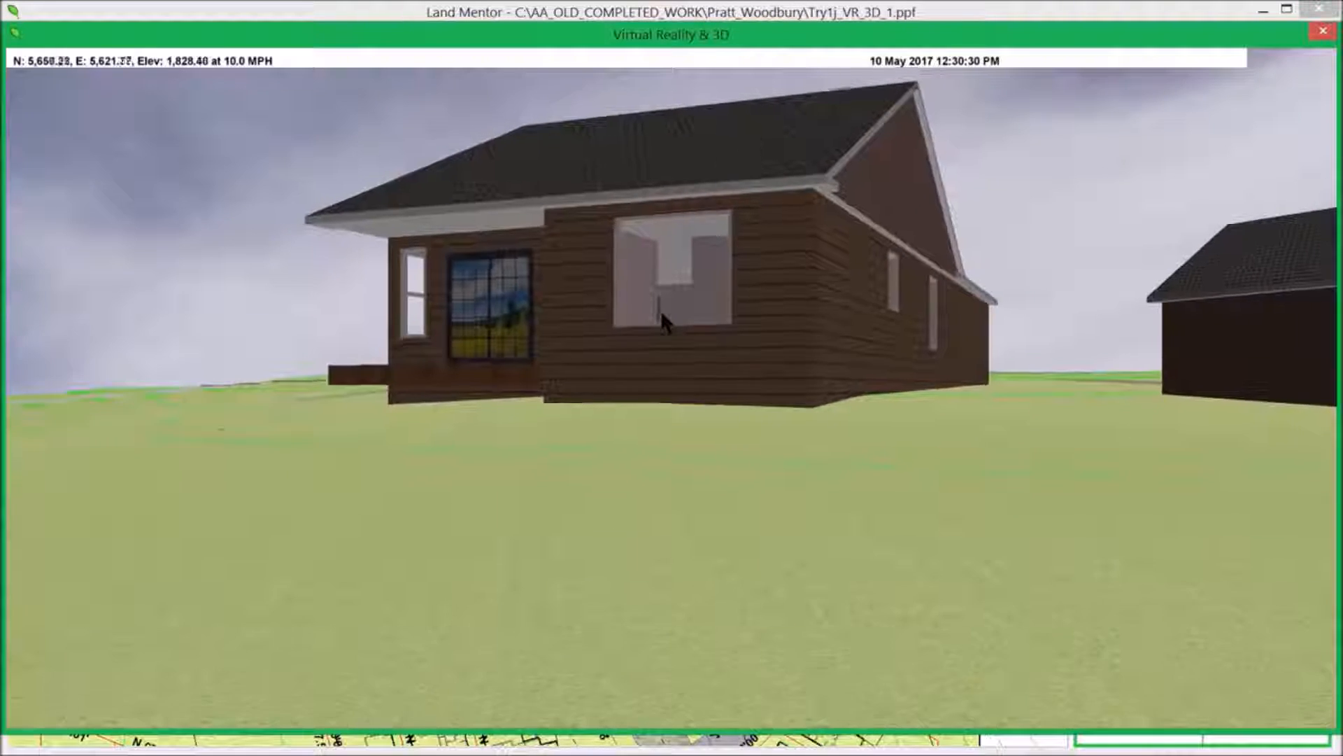
key(Right)
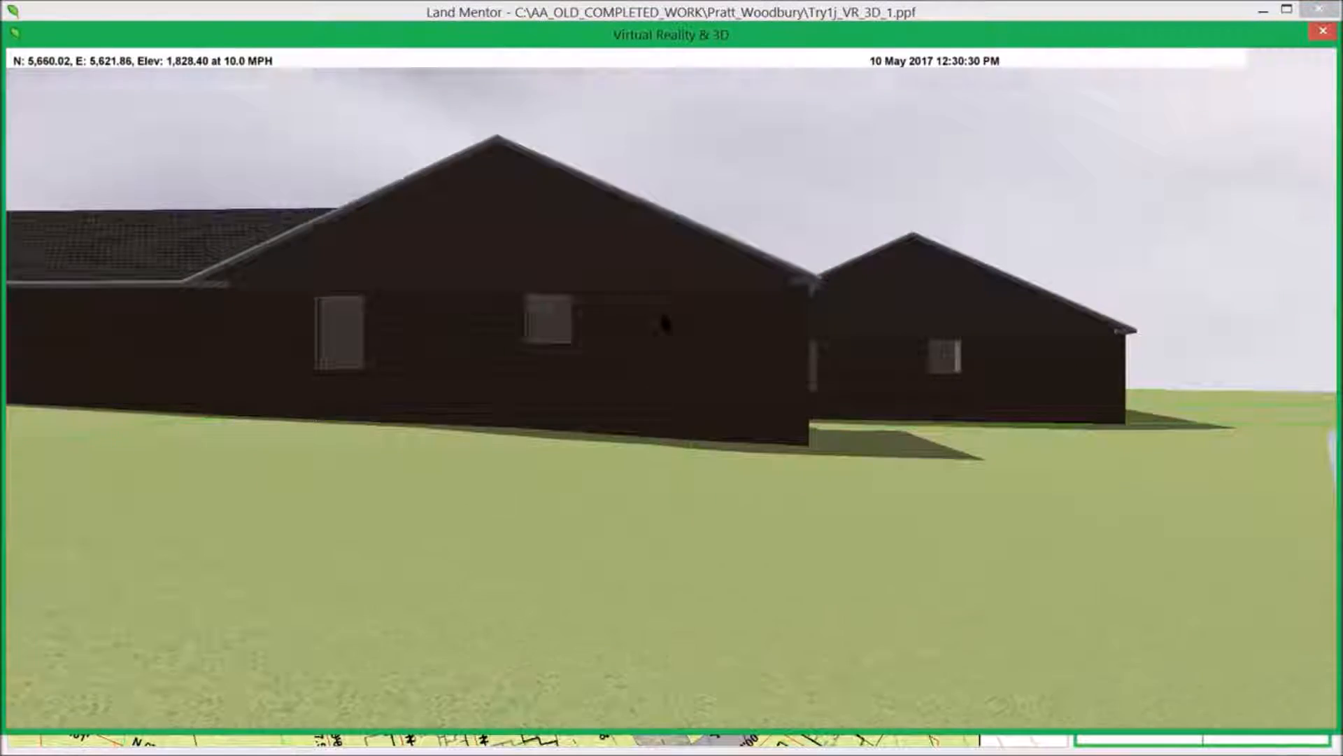
key(Left)
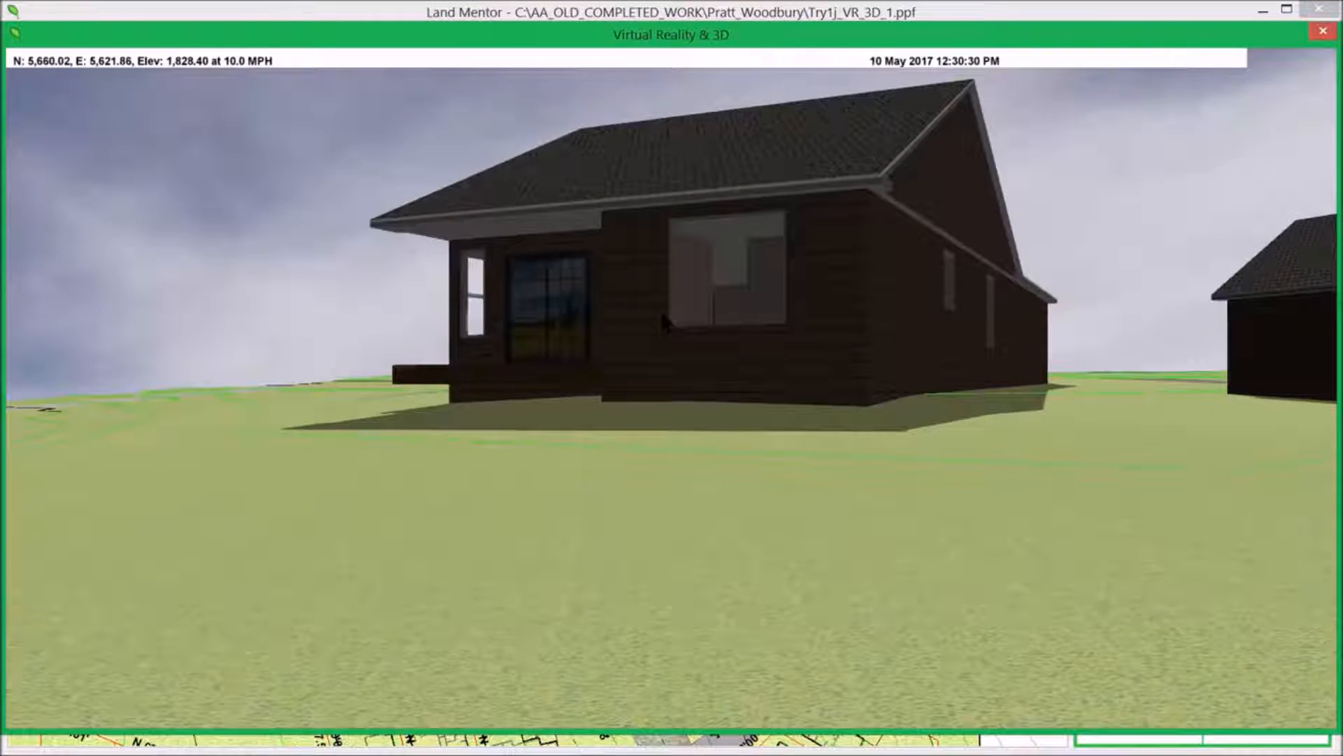
key(Page_Up)
key(Up)
key(Up)
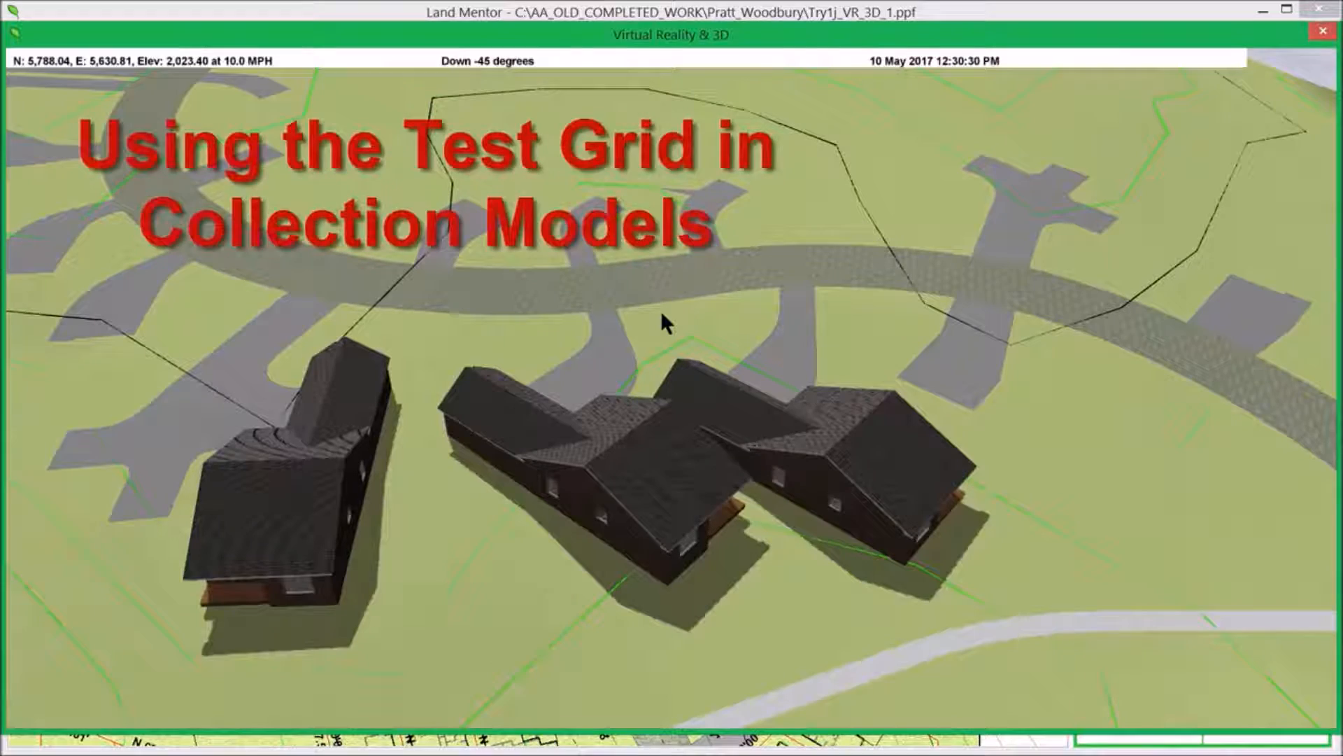
- Start a new Land Mentor window and open TEST_3D_GRID_LM11 from the PPS_Files 1A_COLLECTION_MODELS folder
mouse_move(979, 751)
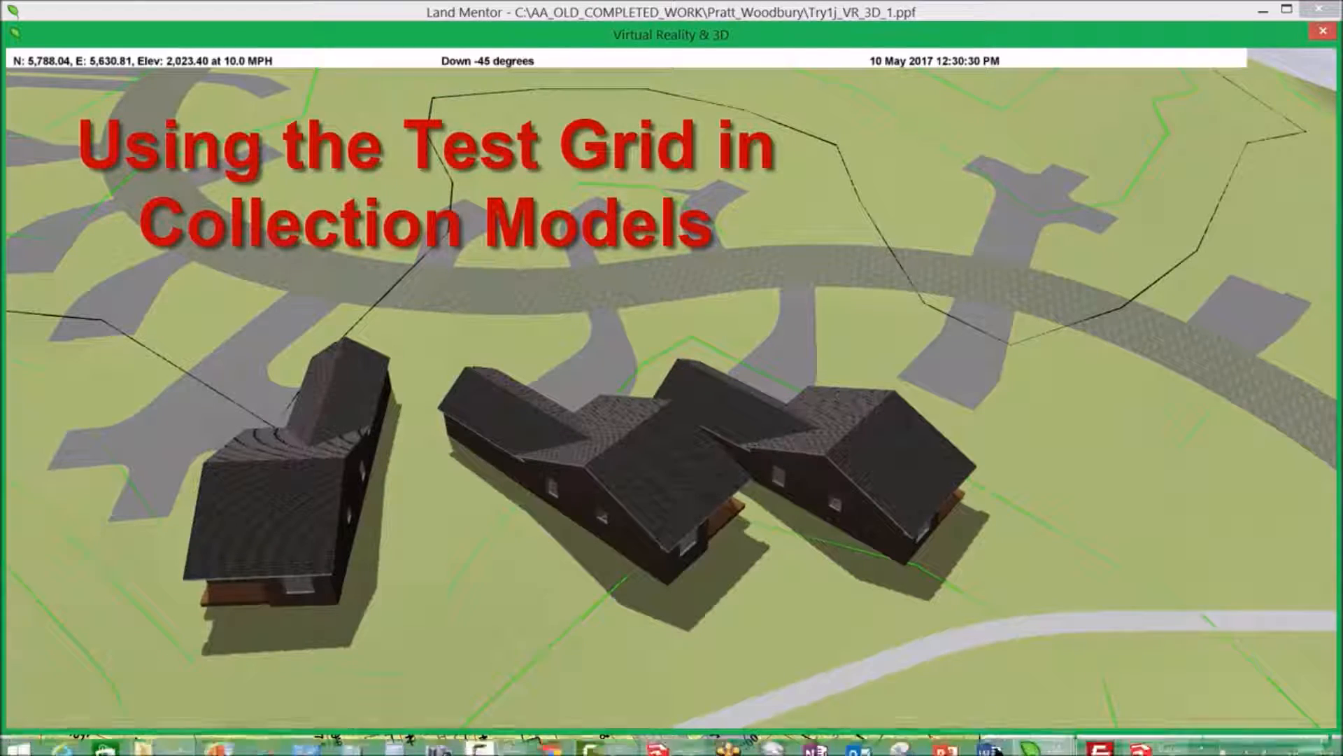
right_click(1043, 748)
click(1002, 656)
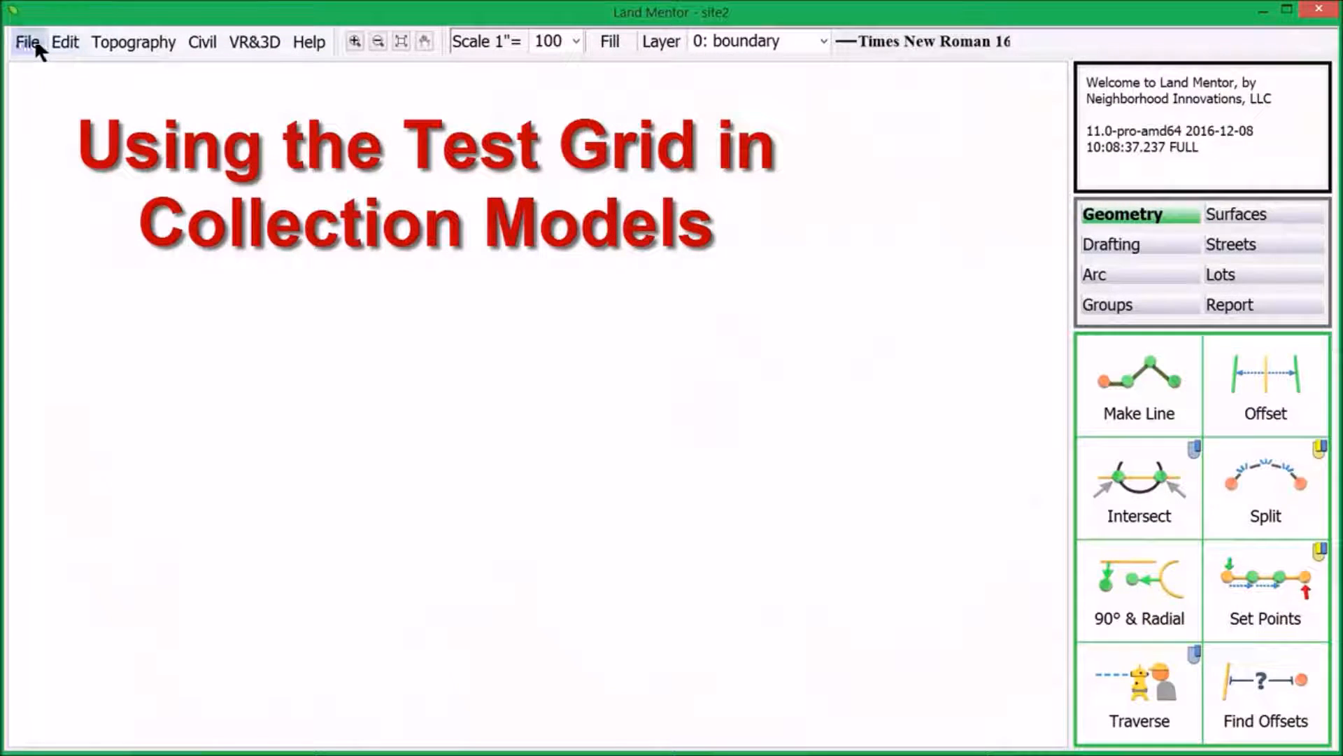
click(32, 42)
click(50, 83)
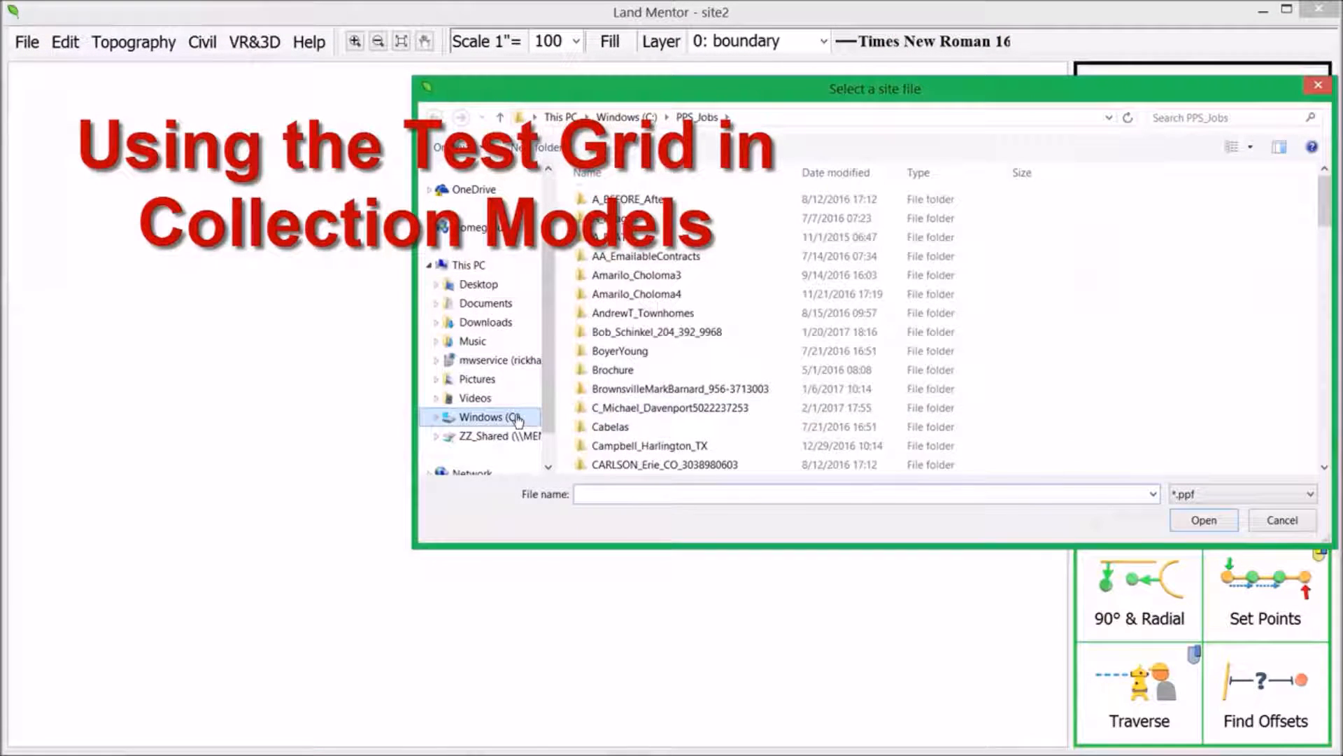
click(515, 418)
drag(1327, 246, 1333, 336)
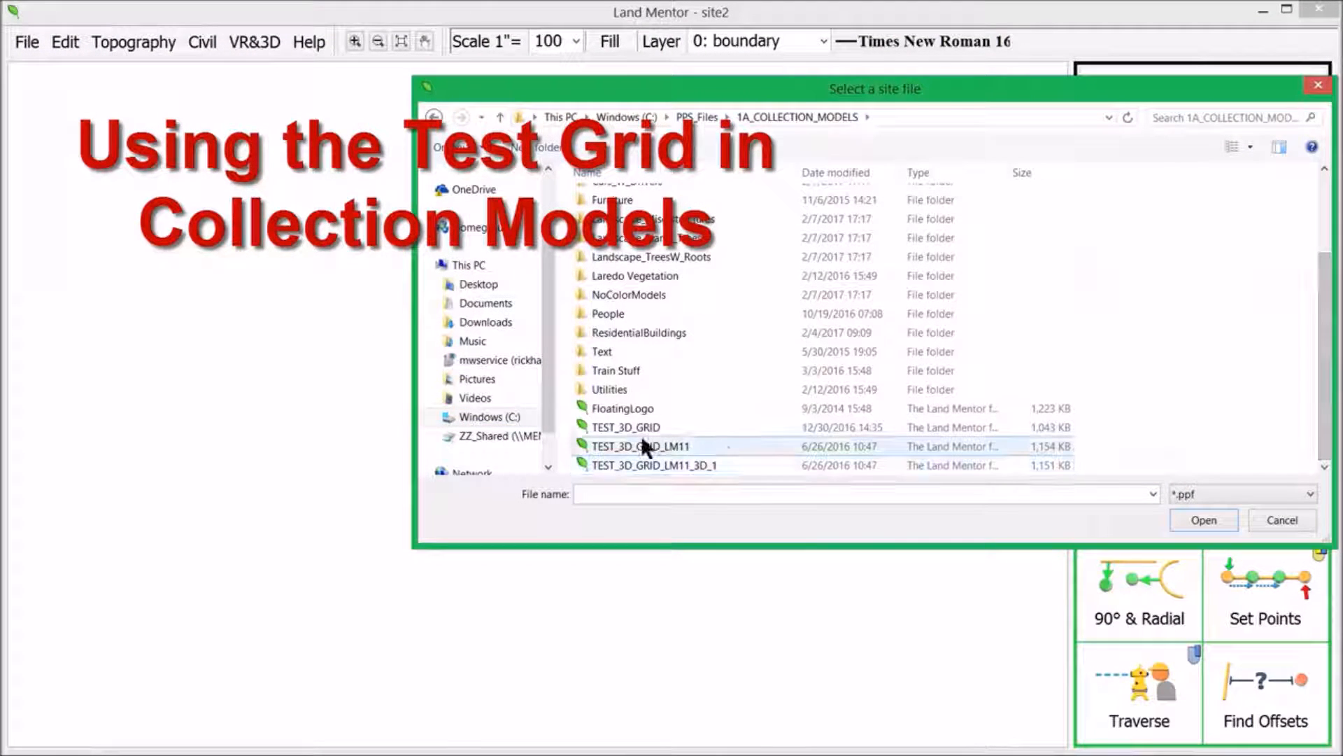
double_click(633, 444)
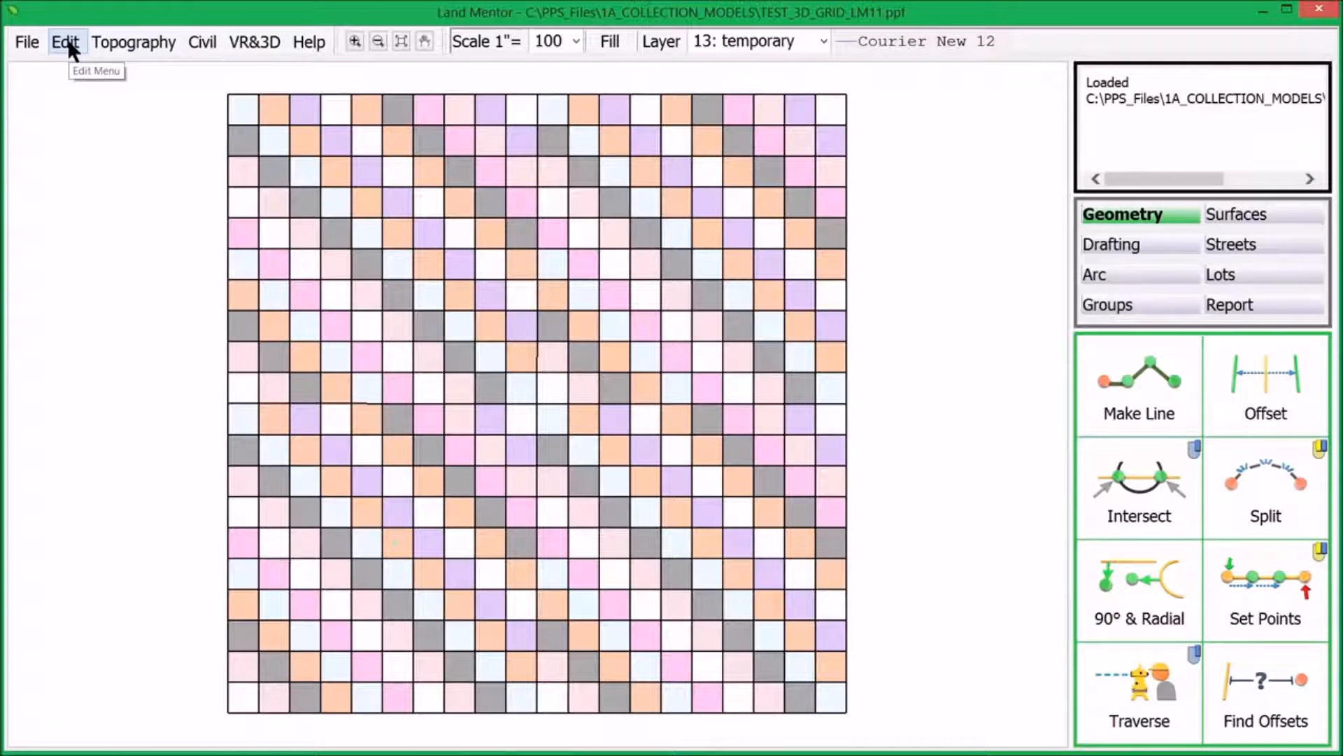
- Add 3D_Franlin_3car_GL as a graphic-only group and place it unrotated in the upper-left part of the test grid
click(1154, 305)
click(642, 237)
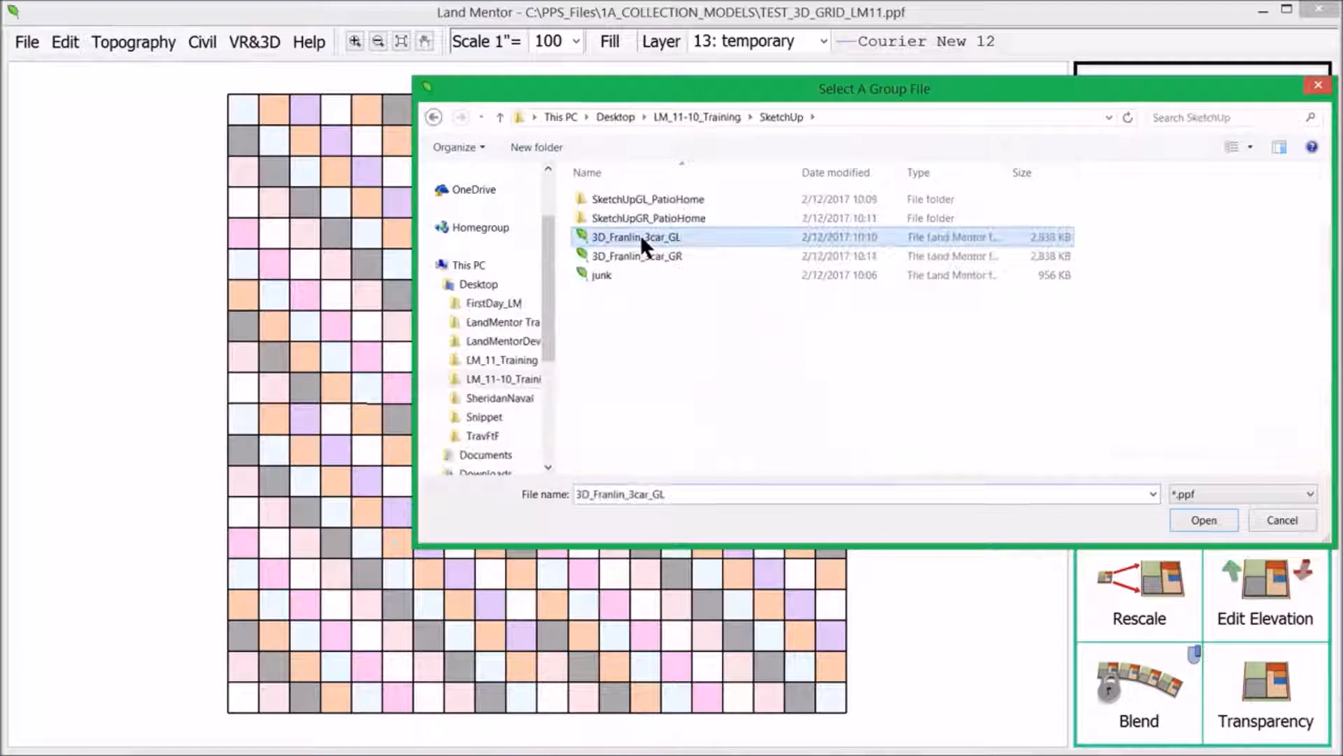
double_click(642, 237)
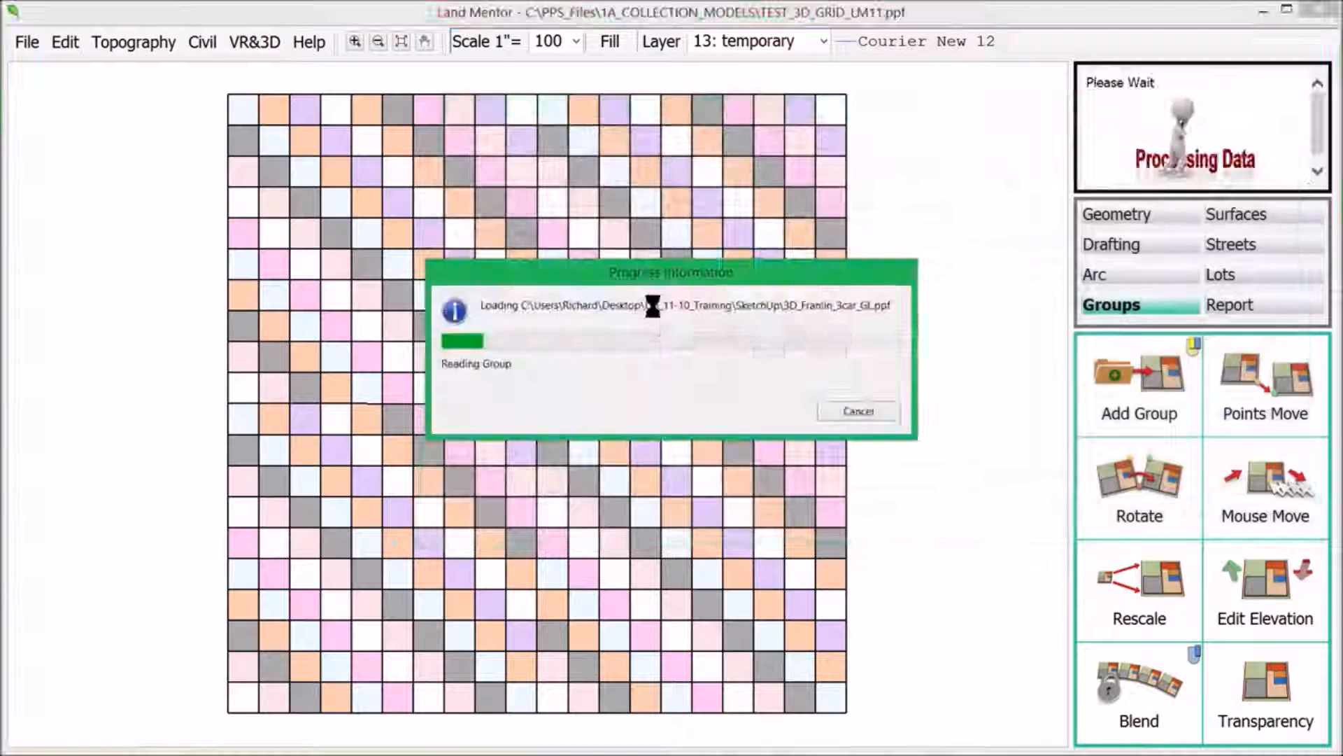
click(680, 398)
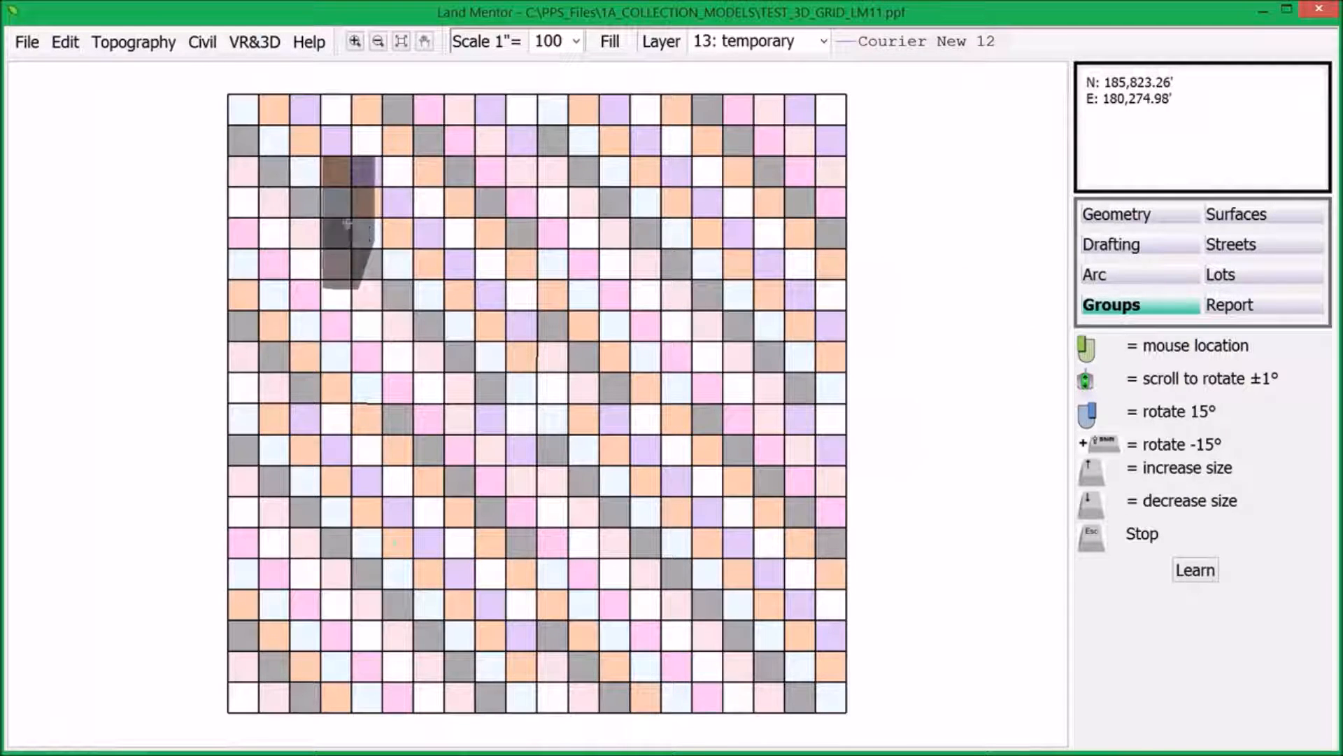
click(346, 220)
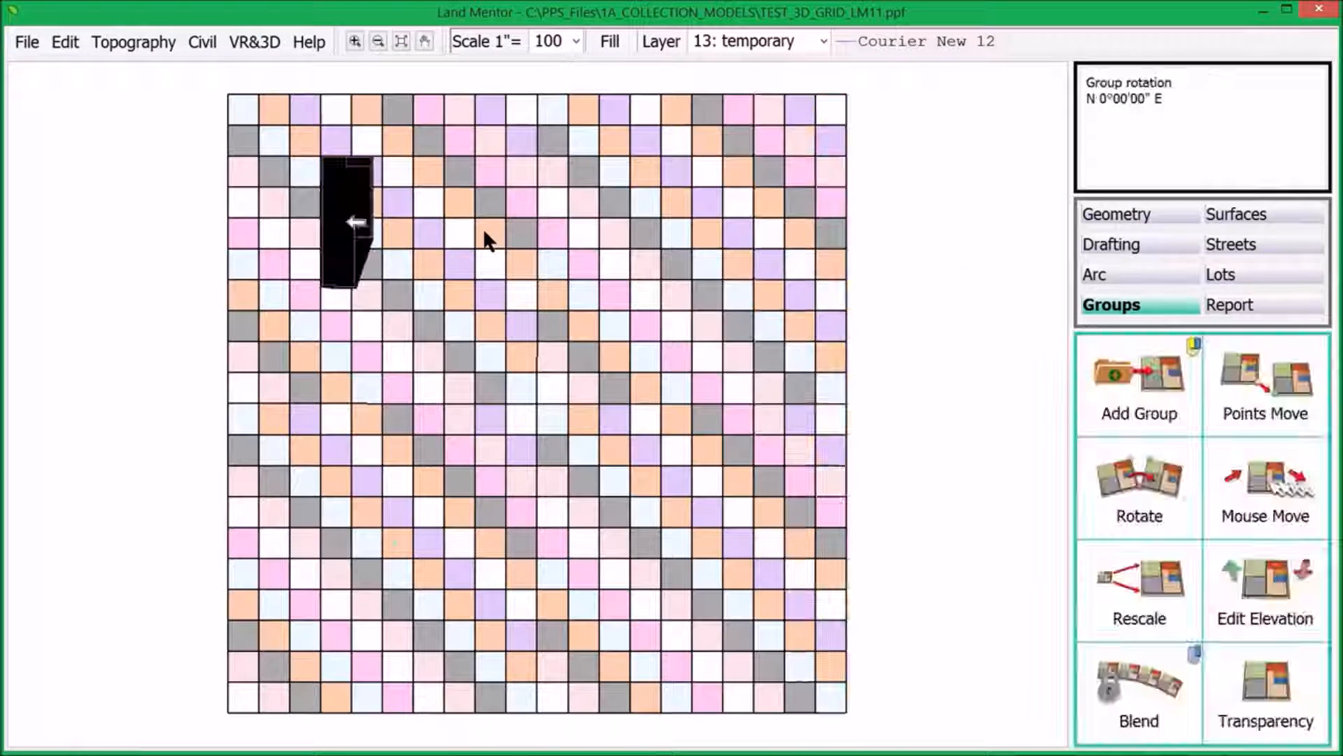
- Add 3D_Franlin_3car_GR as a graphic-only group and place it unrotated just east of the garage-left house
double_click(628, 256)
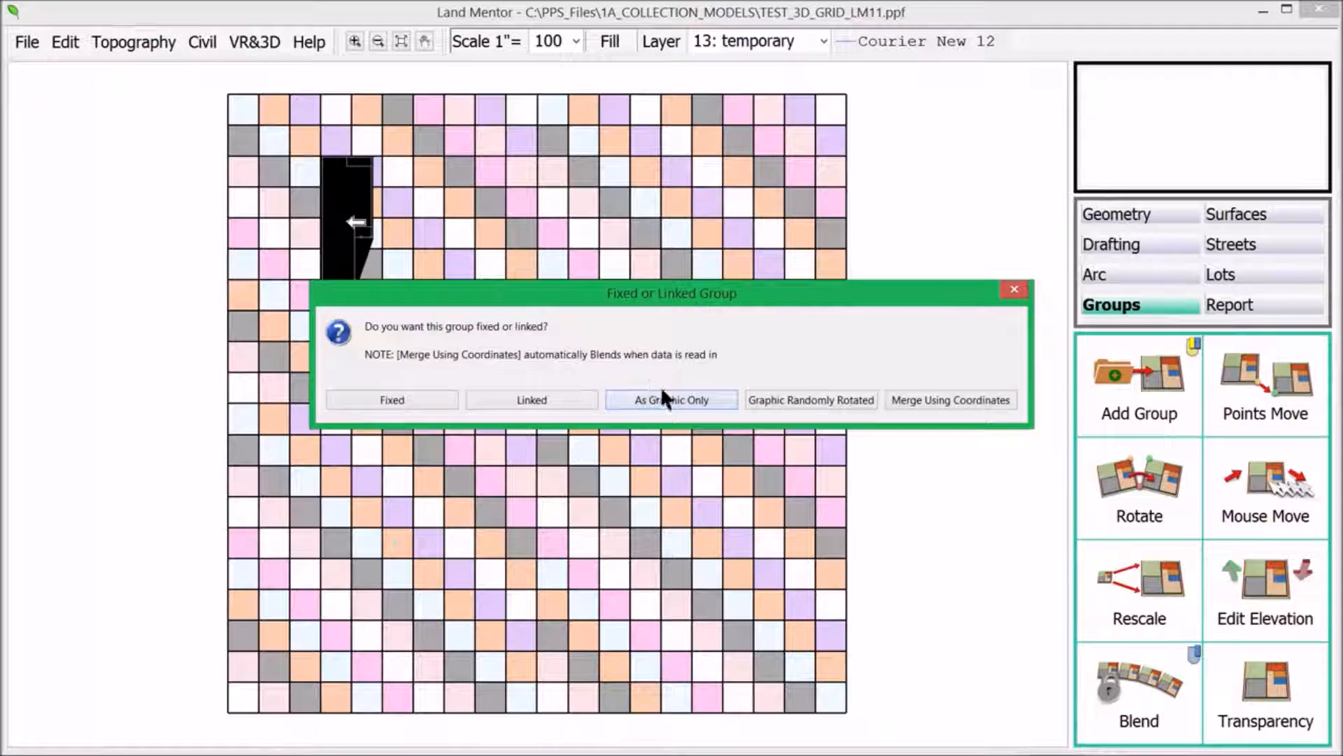
click(658, 396)
click(449, 219)
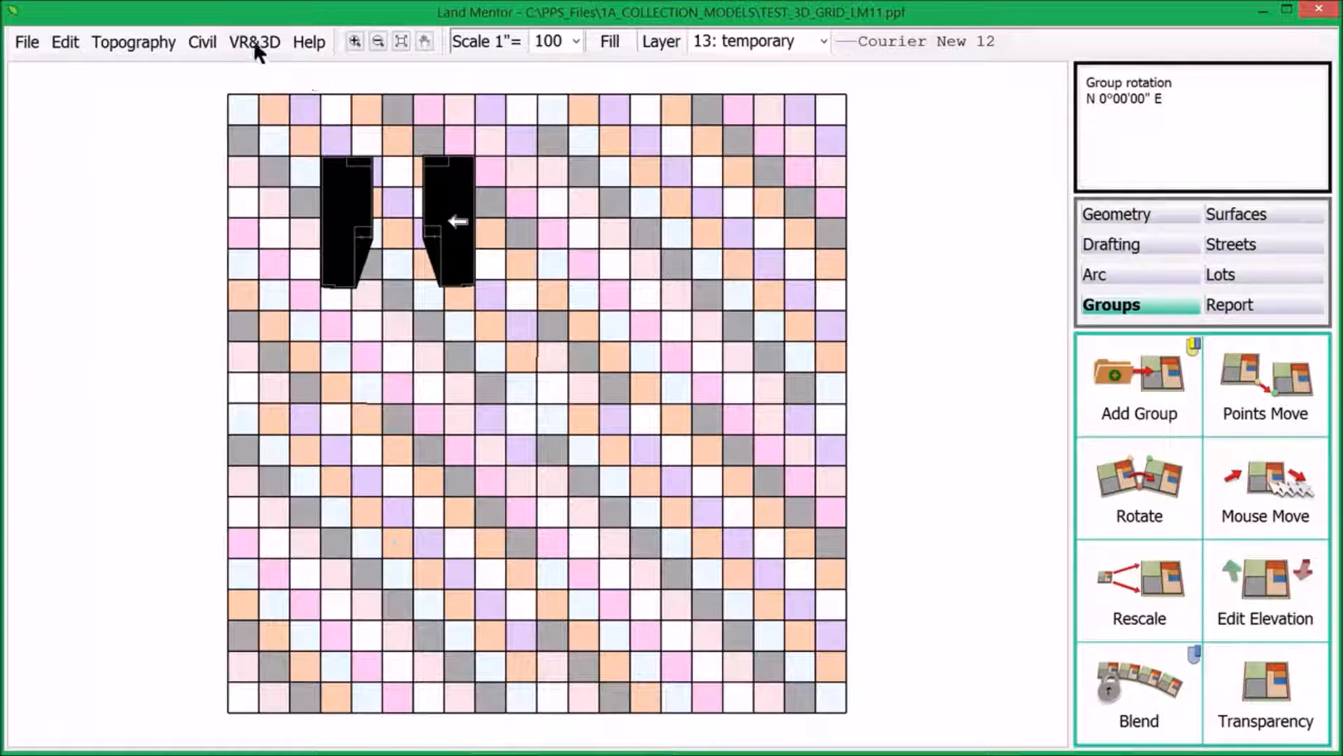
- Open the test grid's compiled virtual reality and move forward to inspect the two houses
click(255, 42)
click(262, 81)
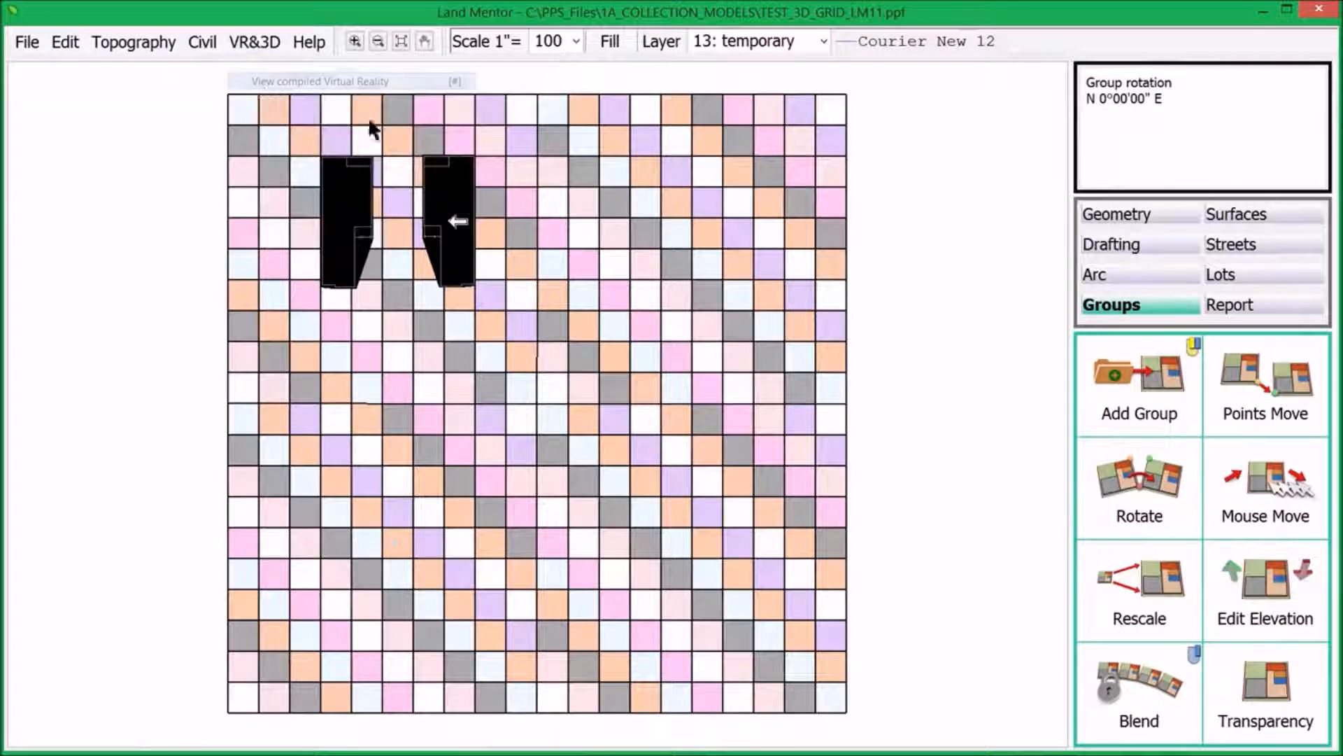
key(Up)
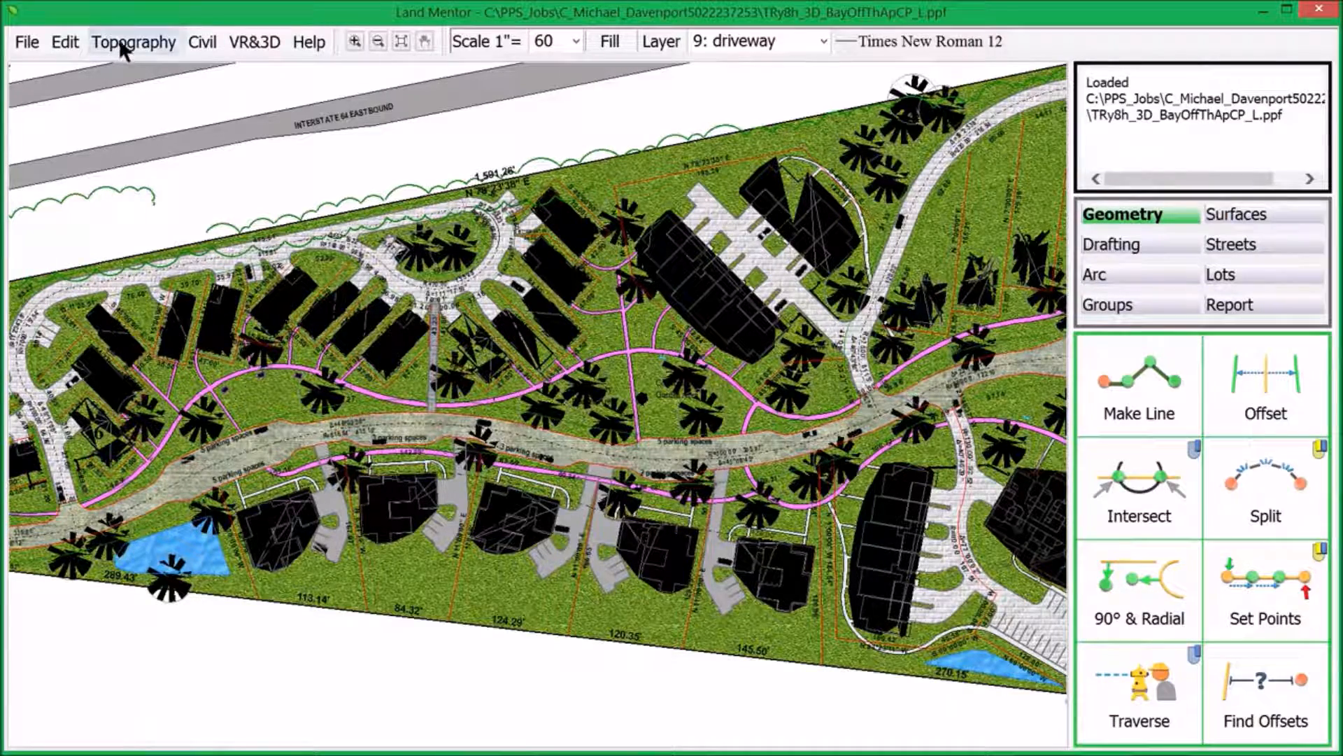
- View the compiled virtual reality of the TRy8h_3D_BayOffThApCP_L site
click(251, 43)
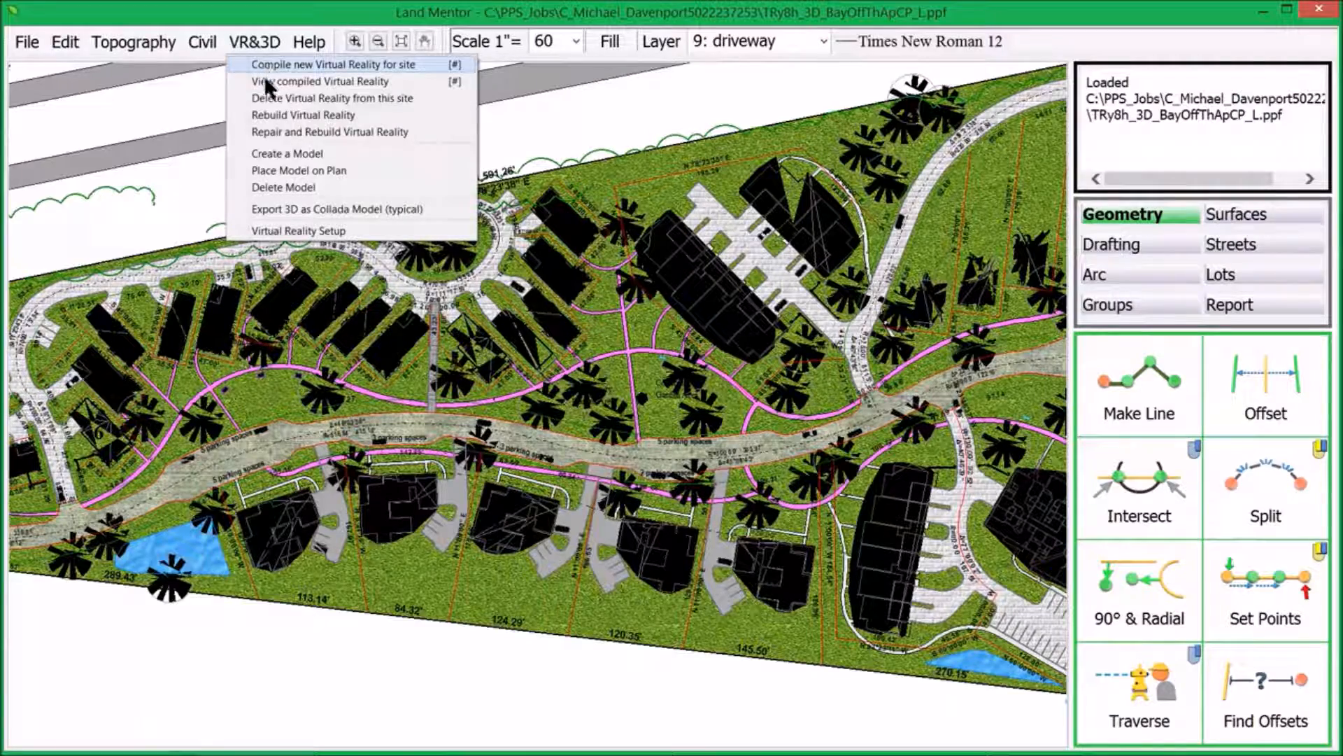
click(265, 81)
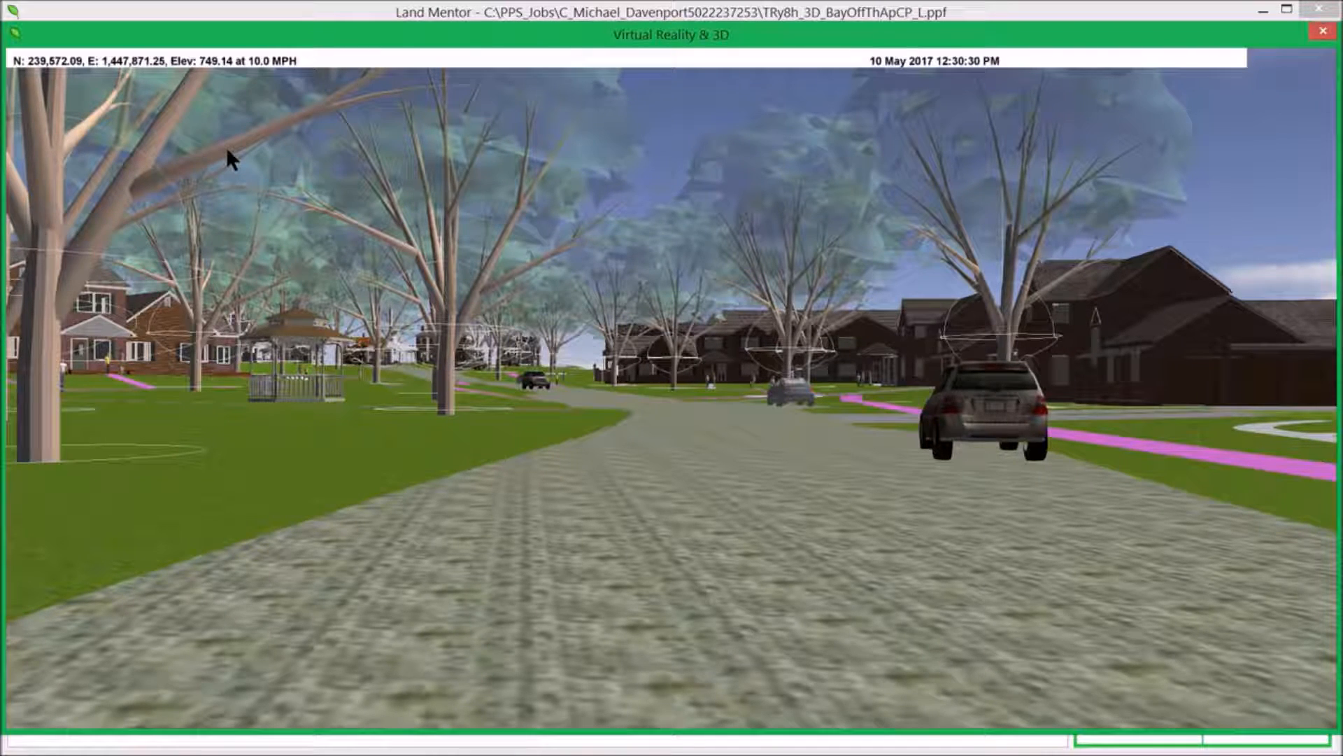
- View the site from above in virtual reality, and export it as a Collada .dae folder with a textures directory
key(Page_Up)
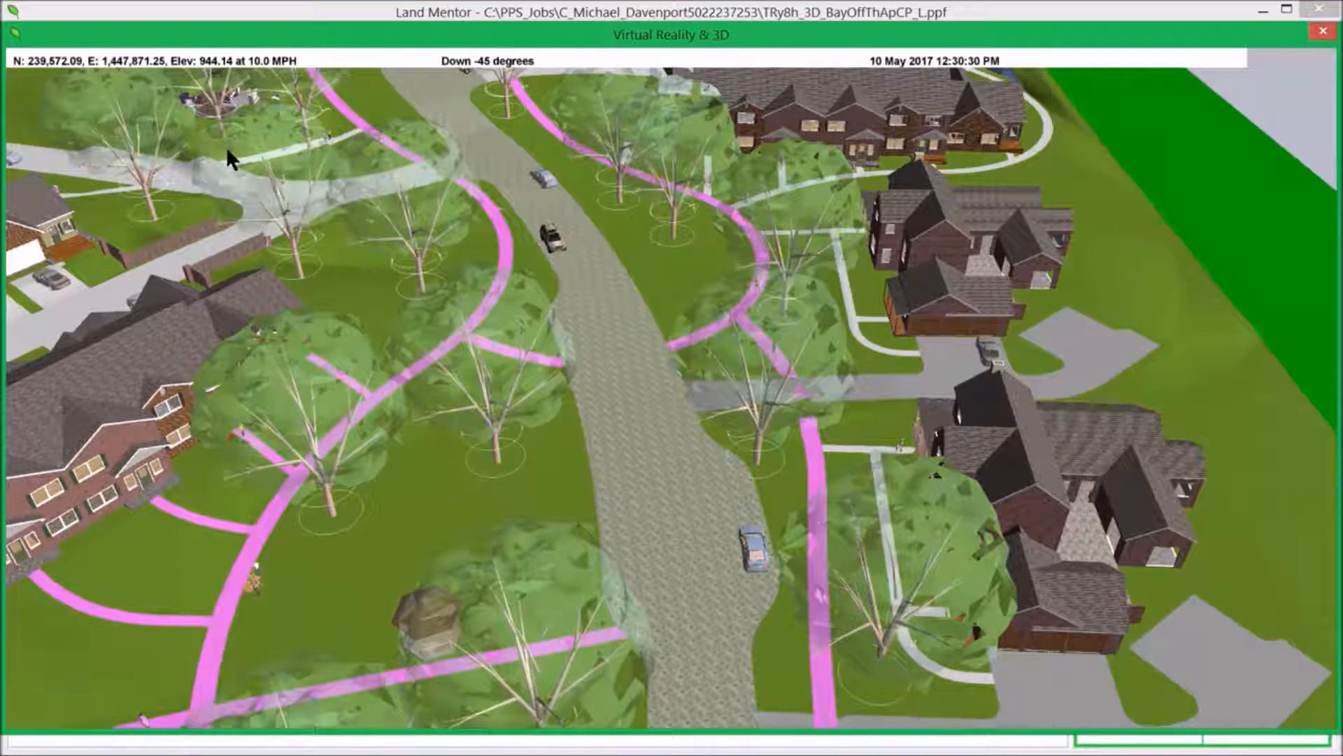
key(Escape)
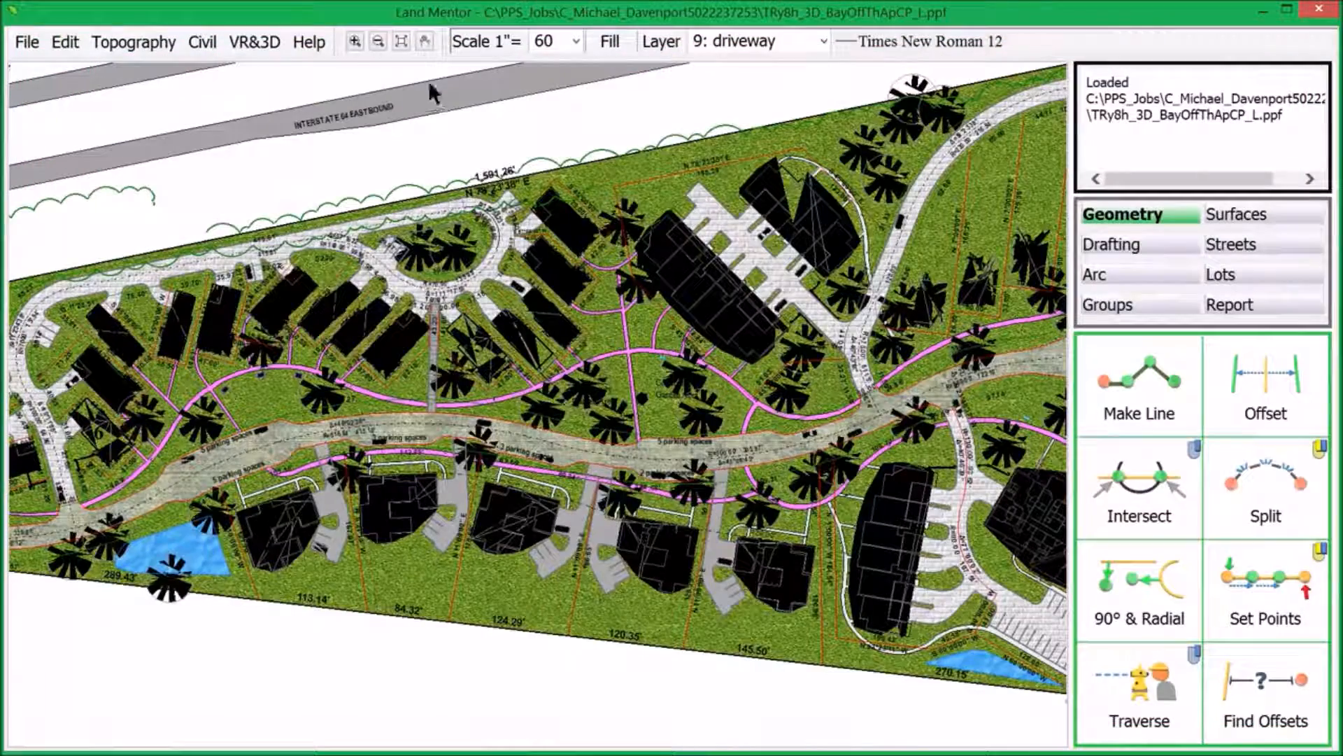
click(252, 39)
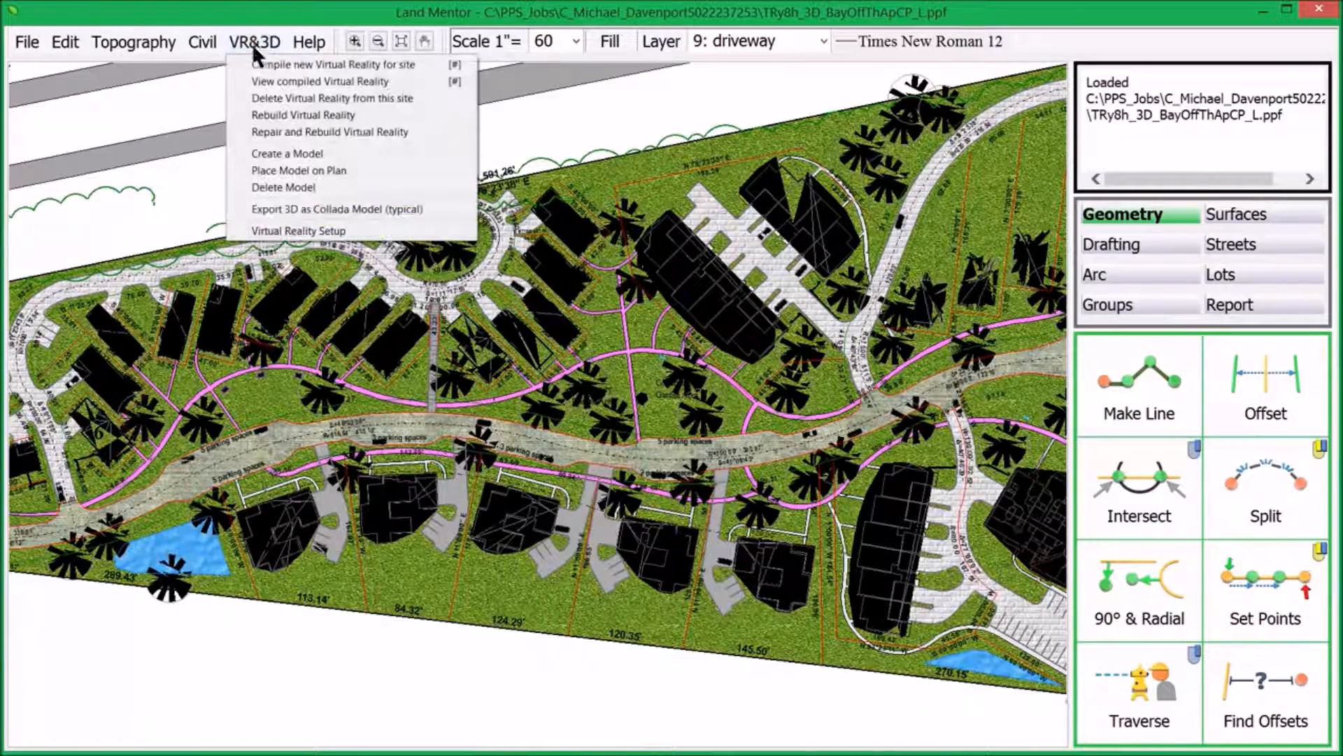
click(305, 209)
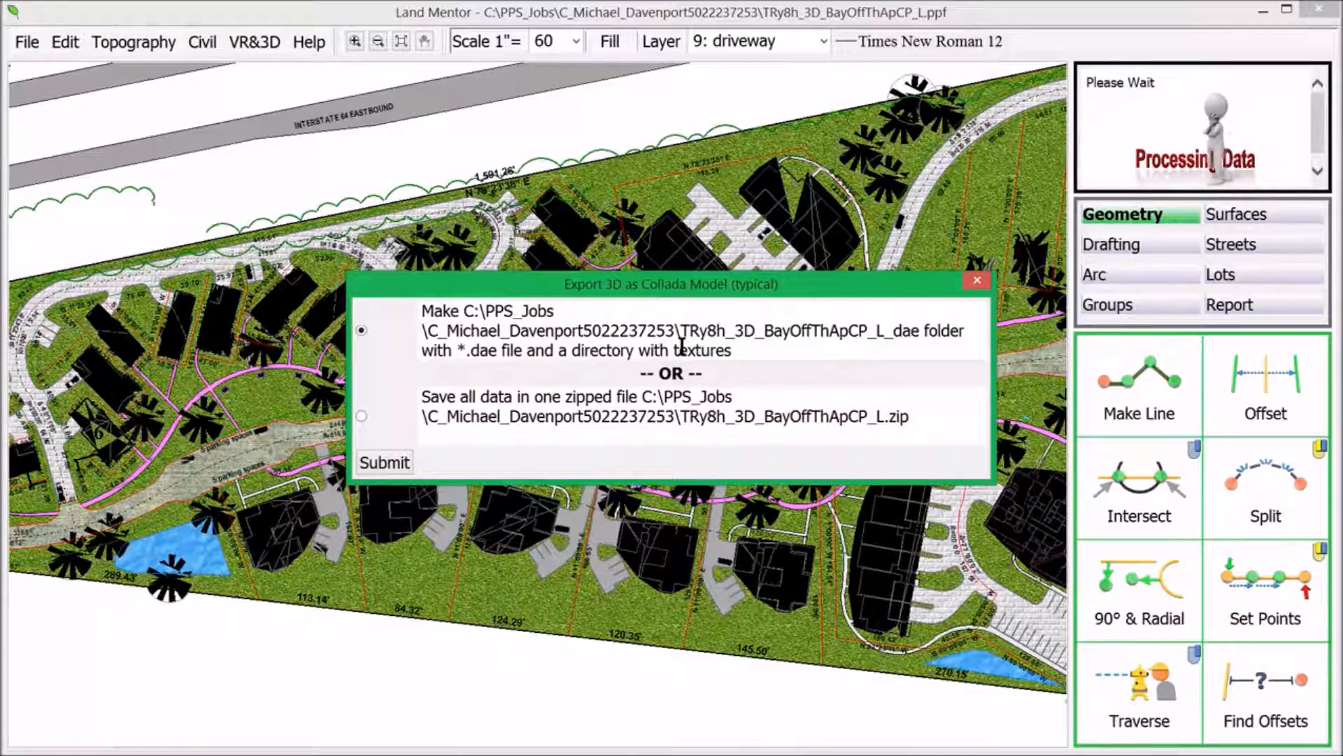
click(386, 464)
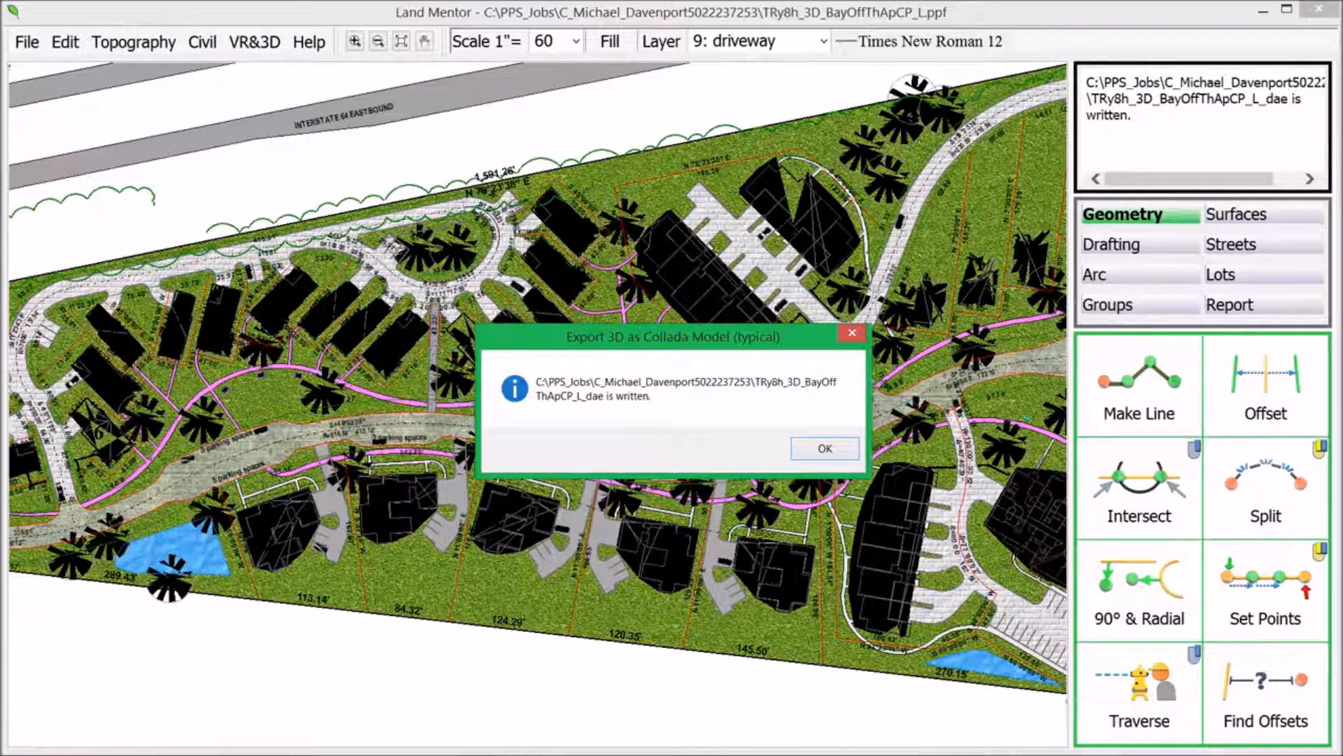
click(825, 447)
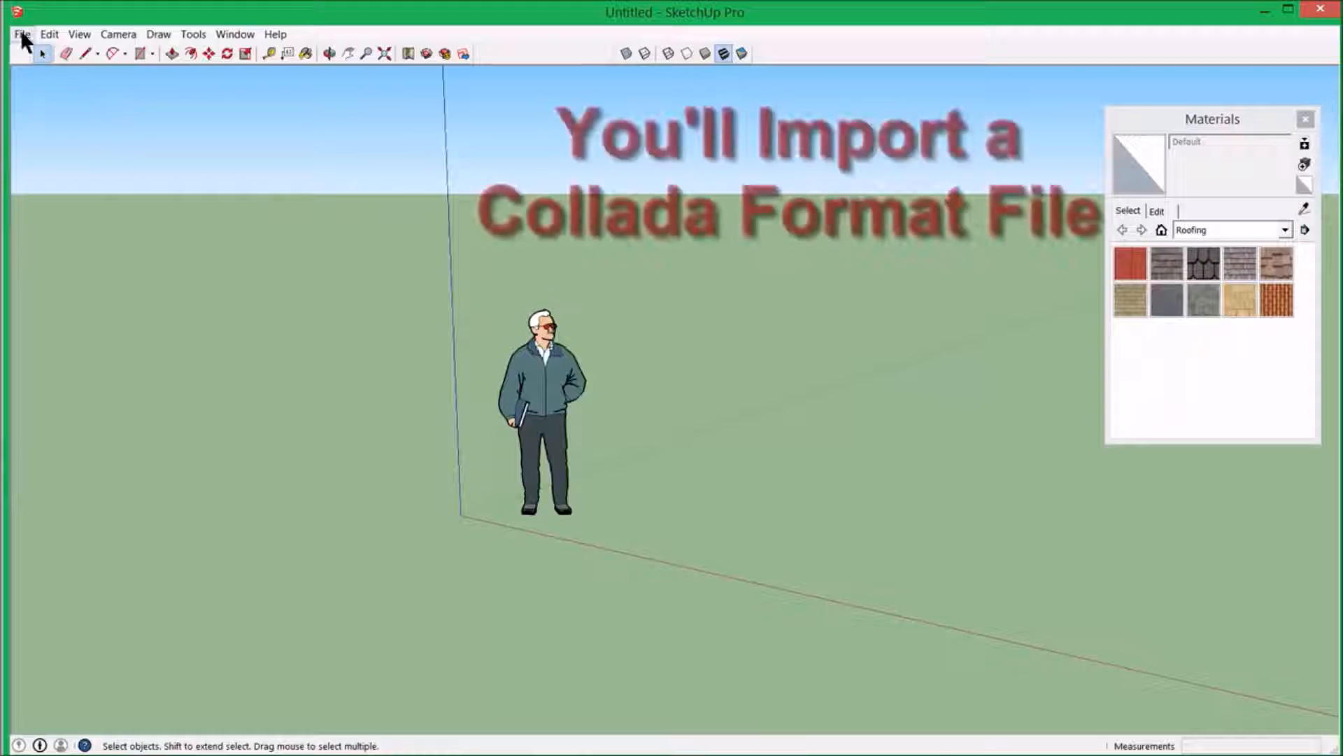
- In SketchUp Pro, import the Collada file TRy8h_3D_BayOffThApCP_L.dae and place it in the empty model
click(21, 32)
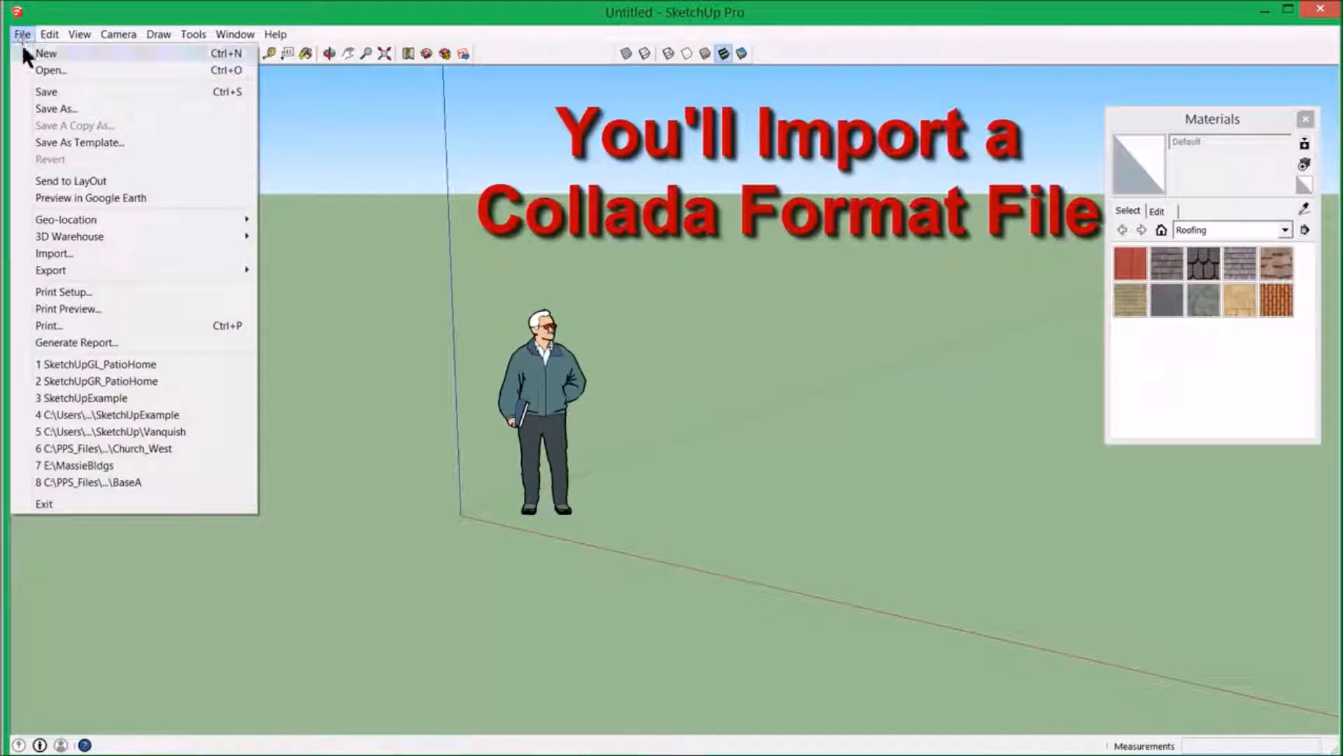
click(68, 251)
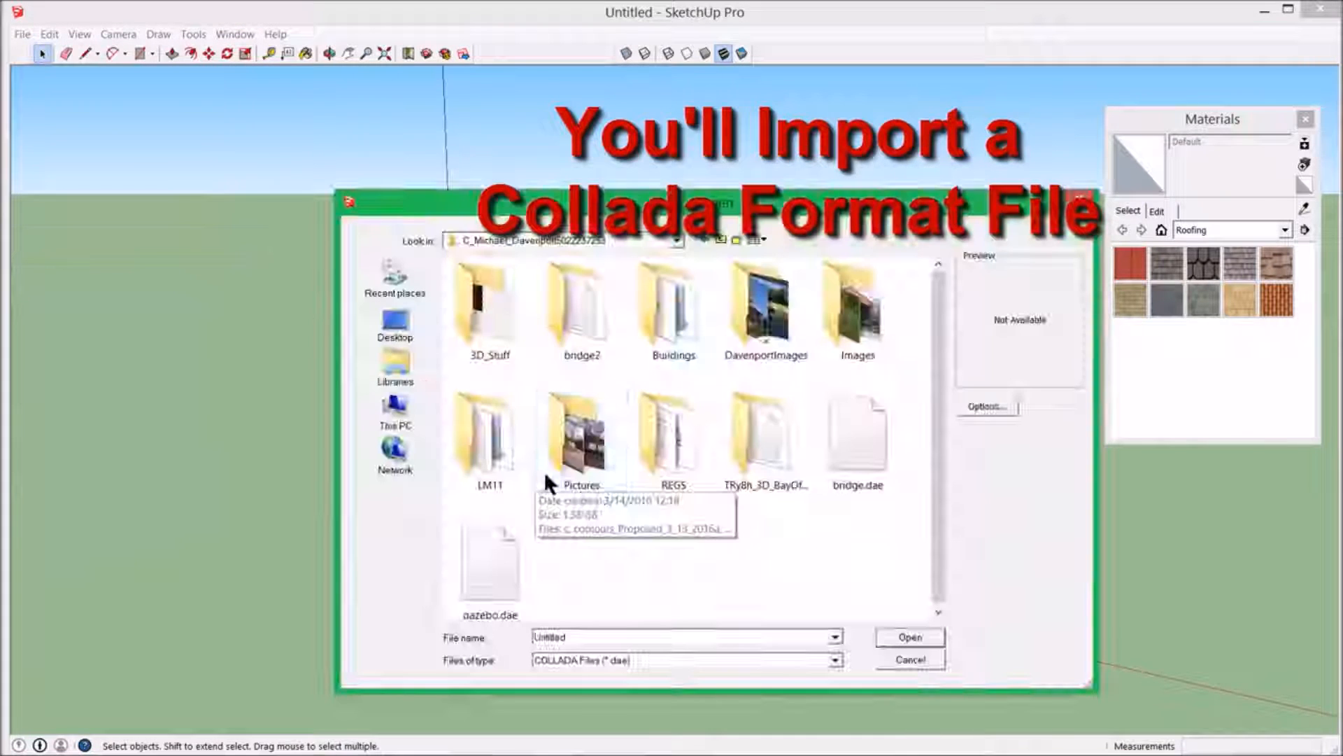
click(755, 433)
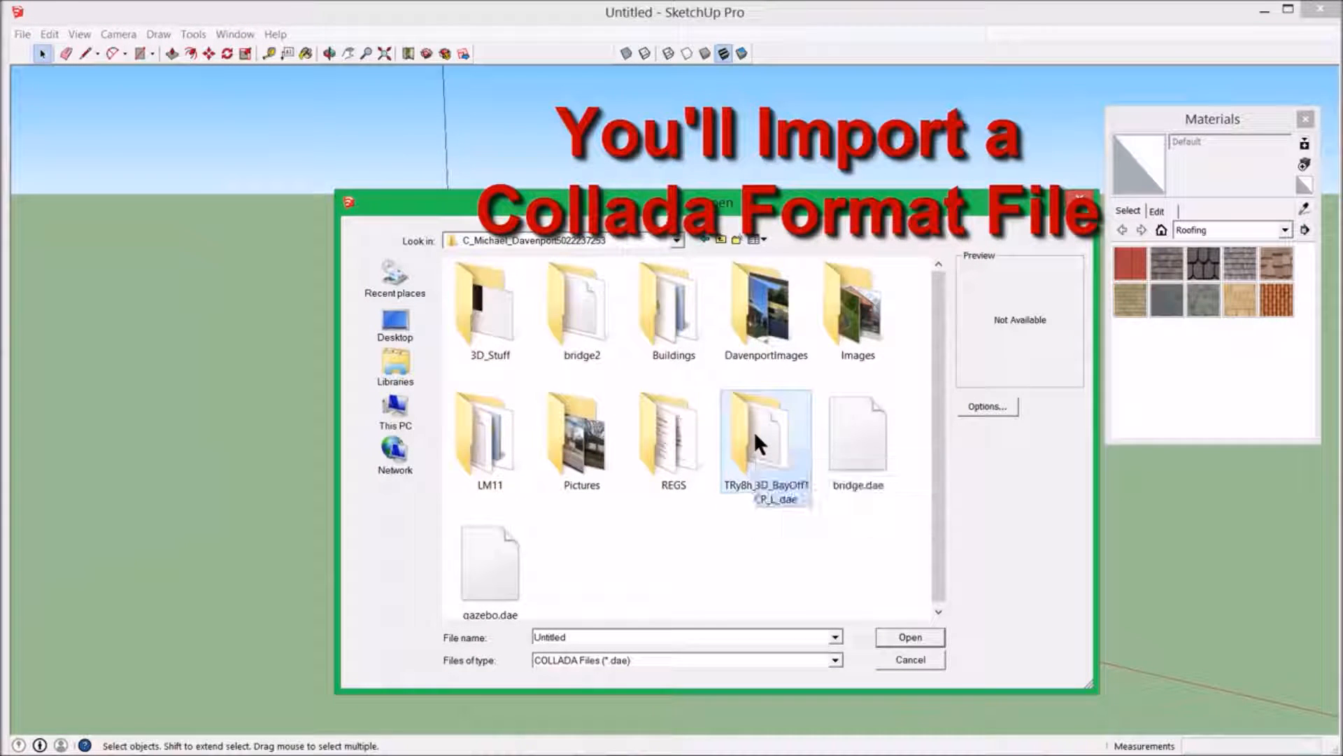
double_click(753, 430)
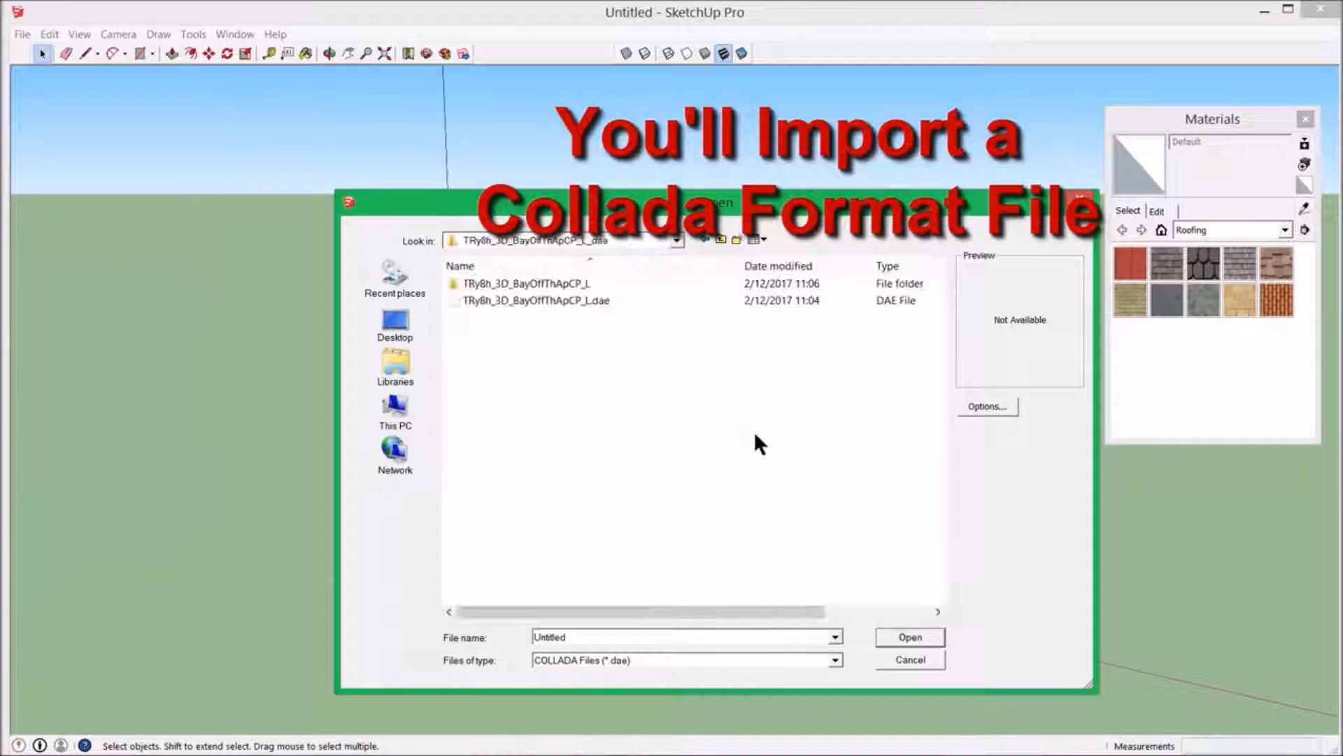
double_click(556, 299)
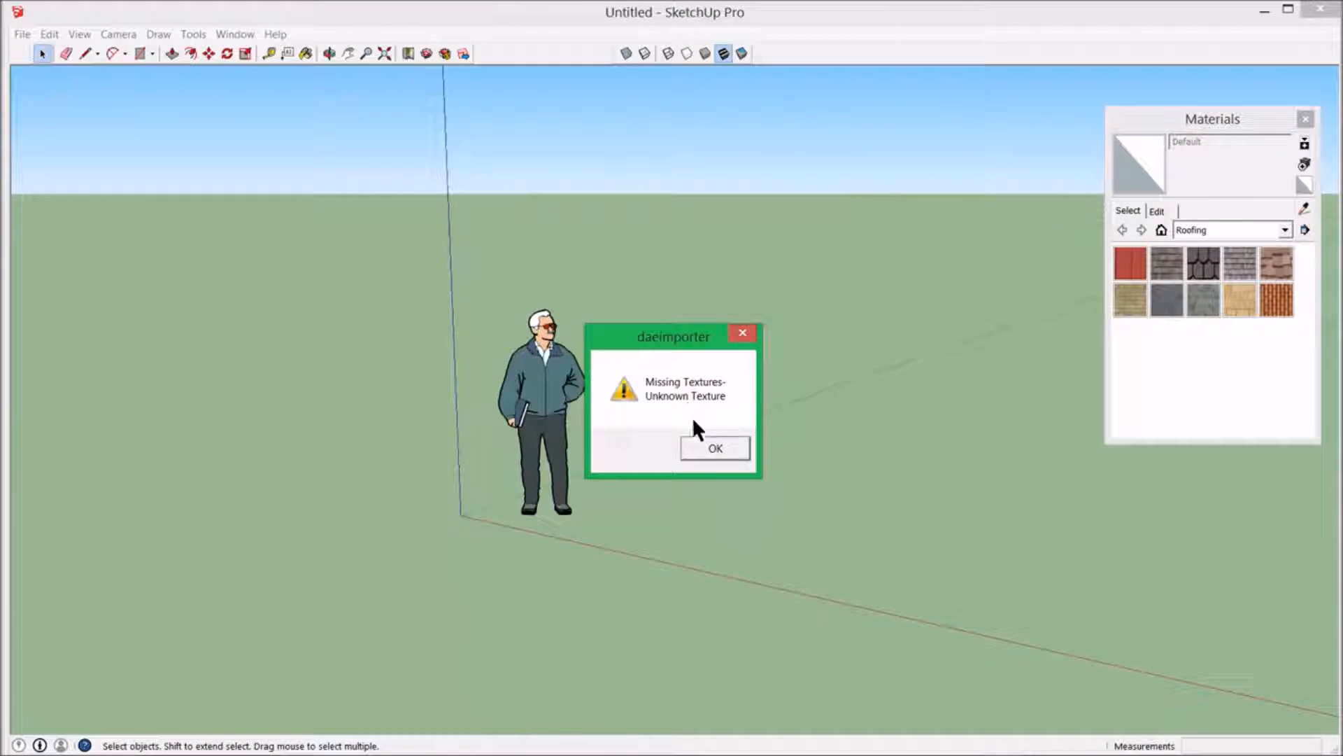
click(706, 449)
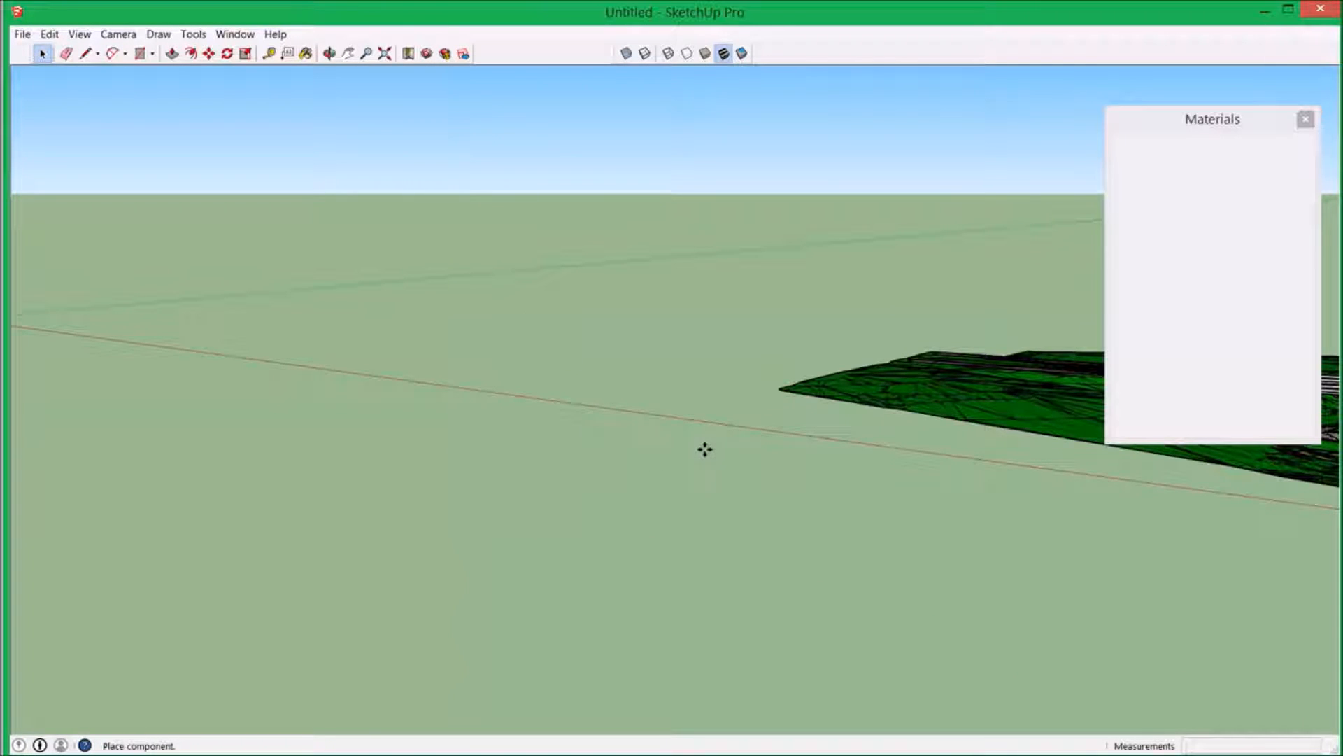
click(721, 449)
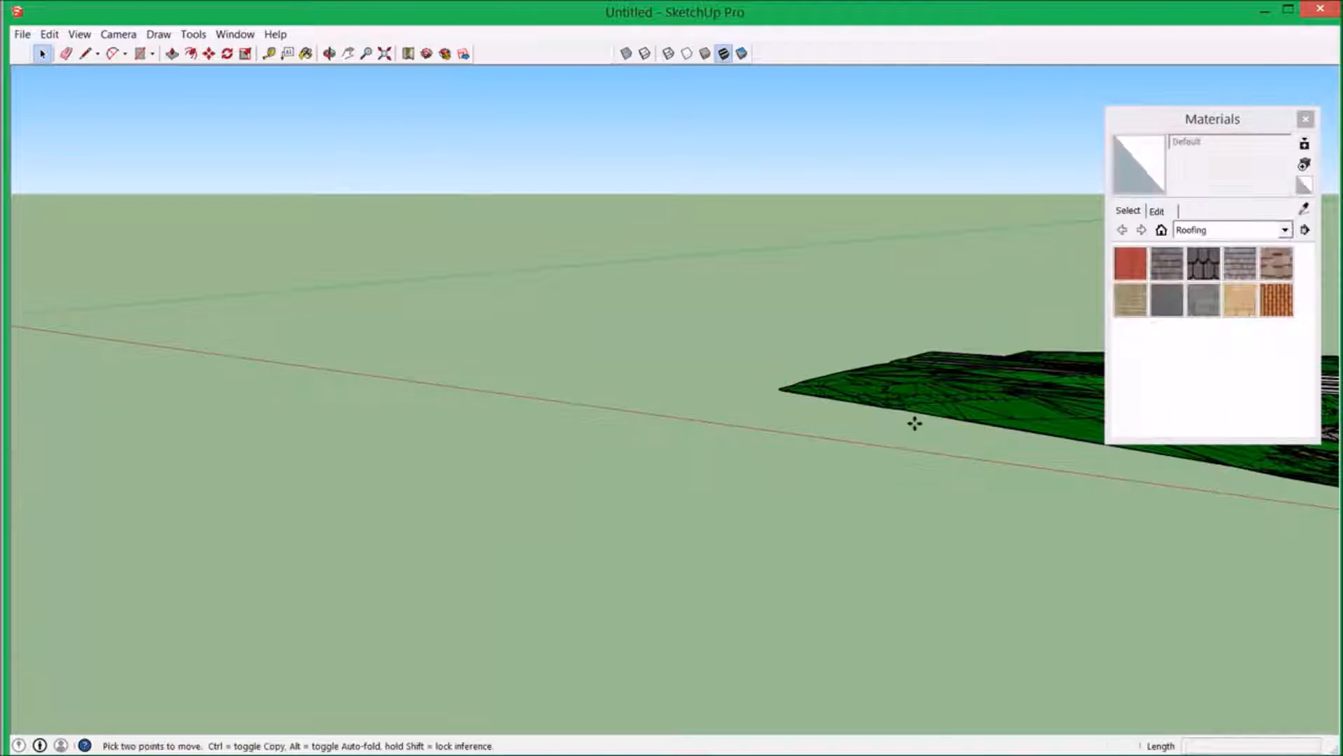
- Close the Materials window and move the imported site by its bounding box's near lower corner to the axes origin
click(1306, 119)
scroll(484, 433, down, 5)
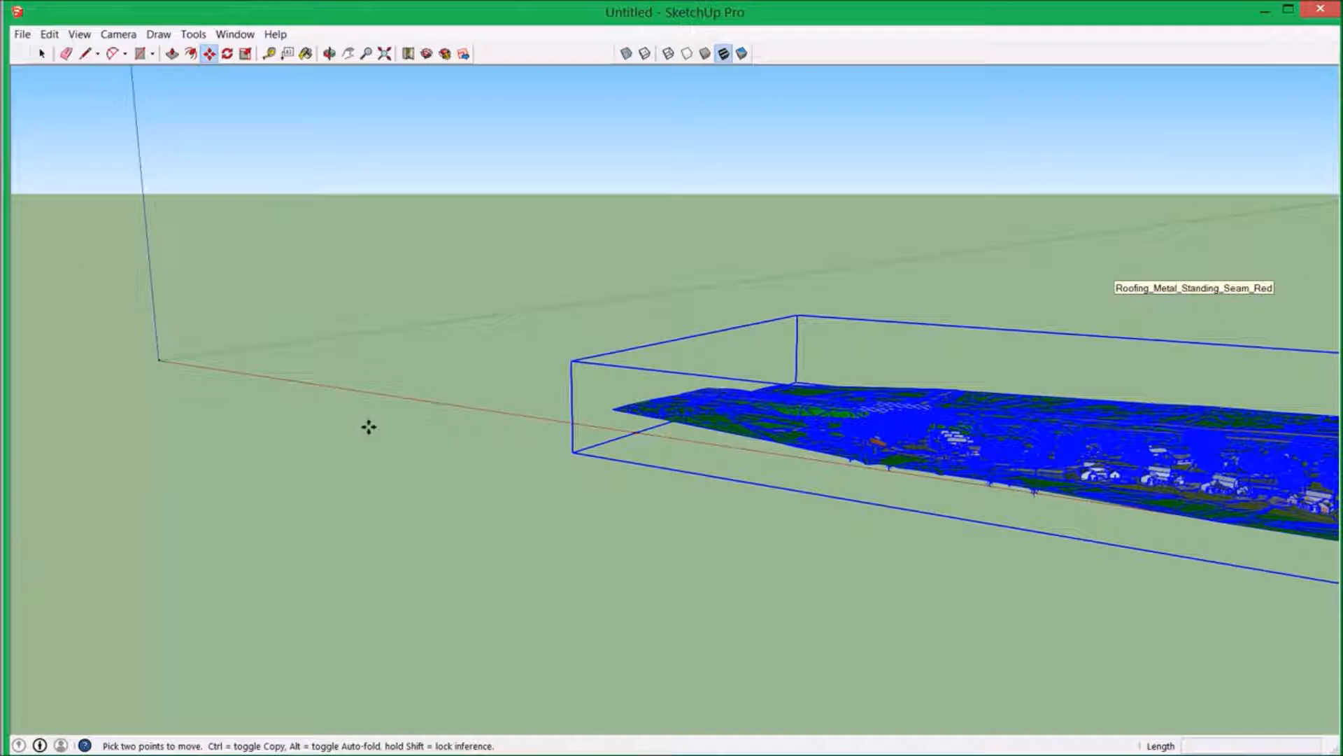
shift+middle_drag(213, 369, 502, 444)
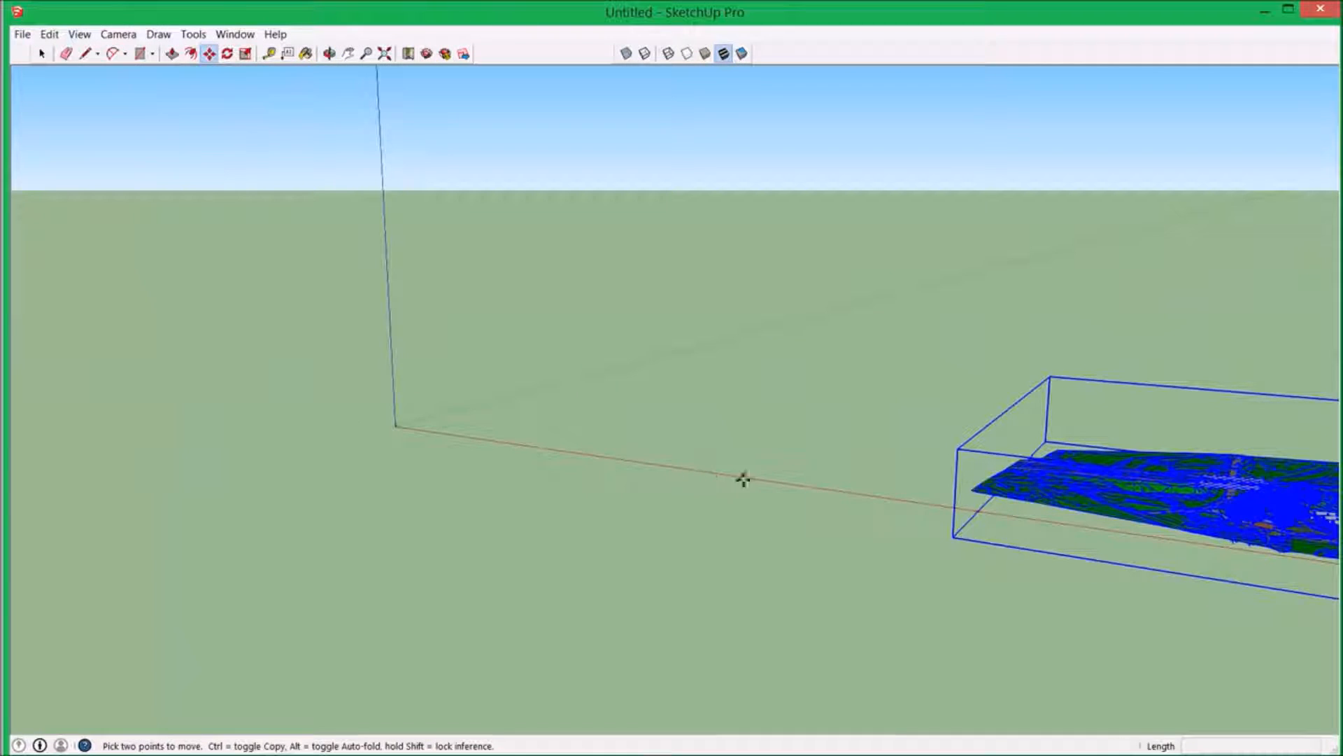
click(954, 539)
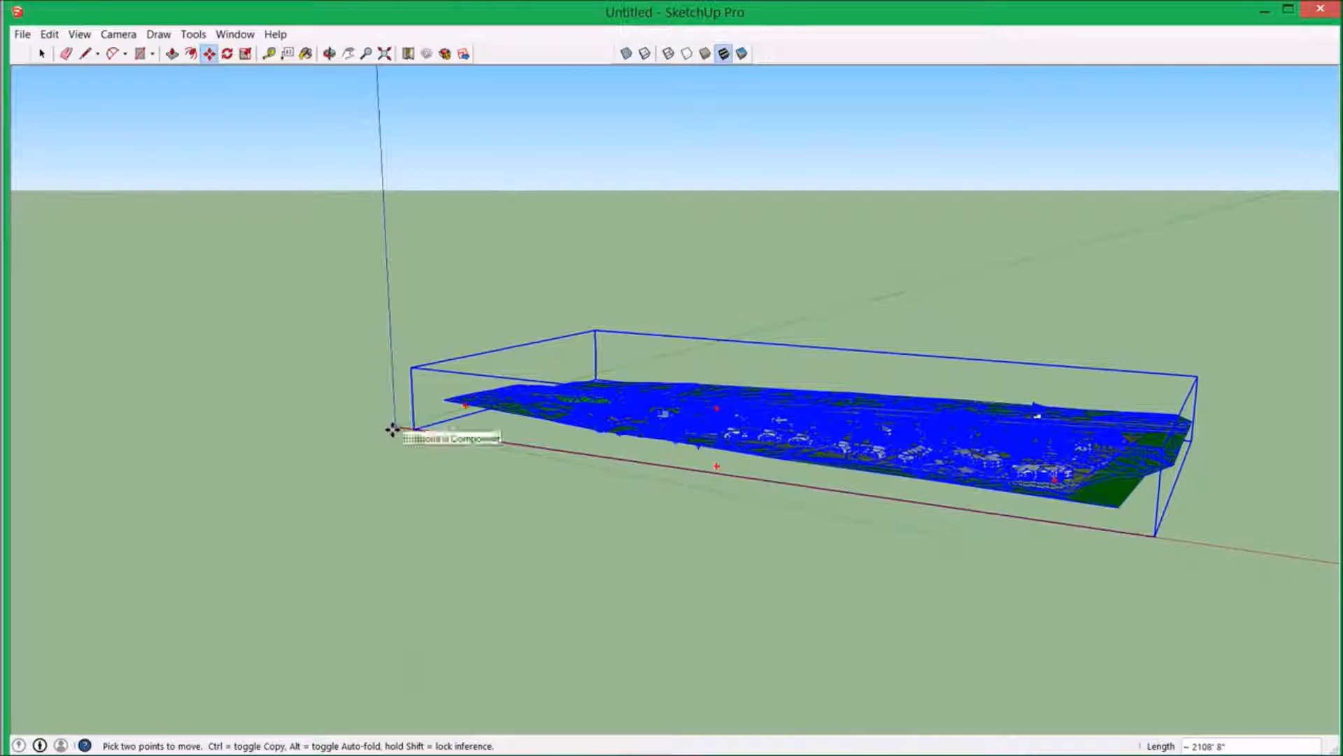
click(394, 428)
- Delete the default person figure standing at the origin
middle_drag(692, 526, 399, 425)
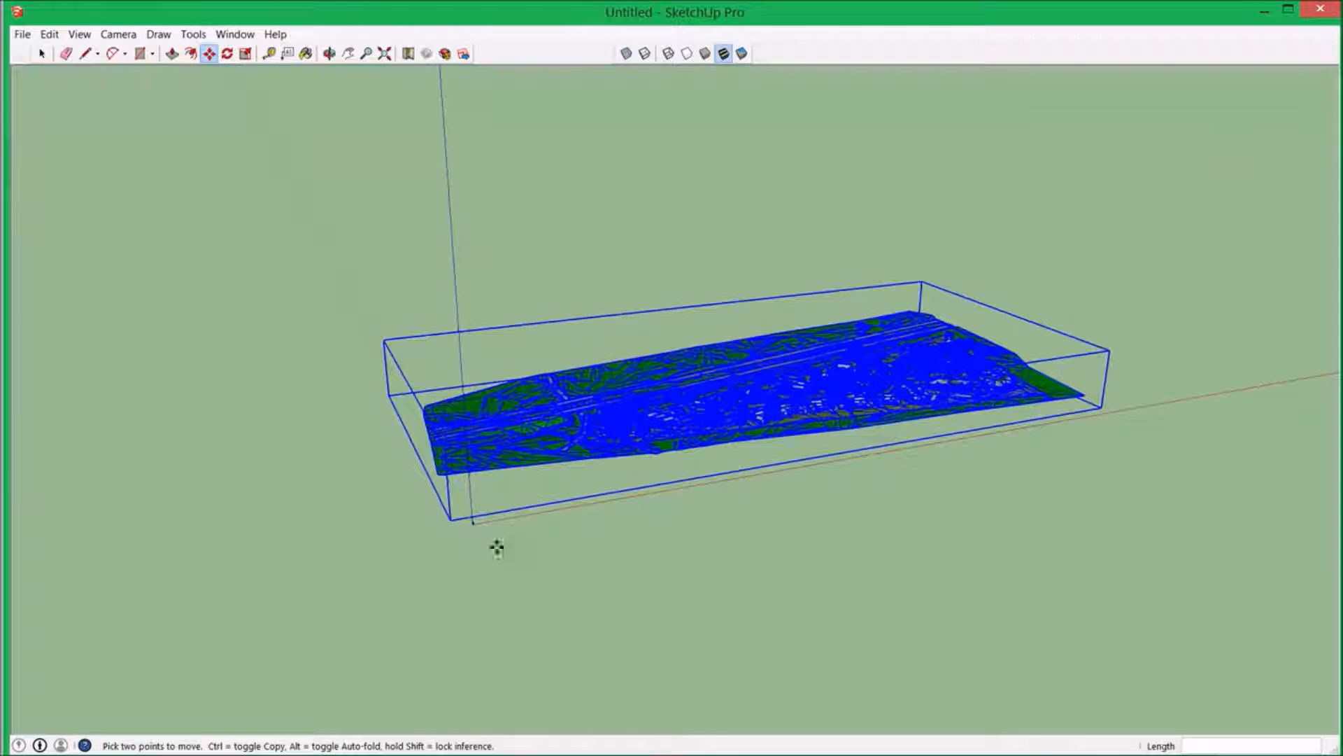
scroll(461, 507, up, 5)
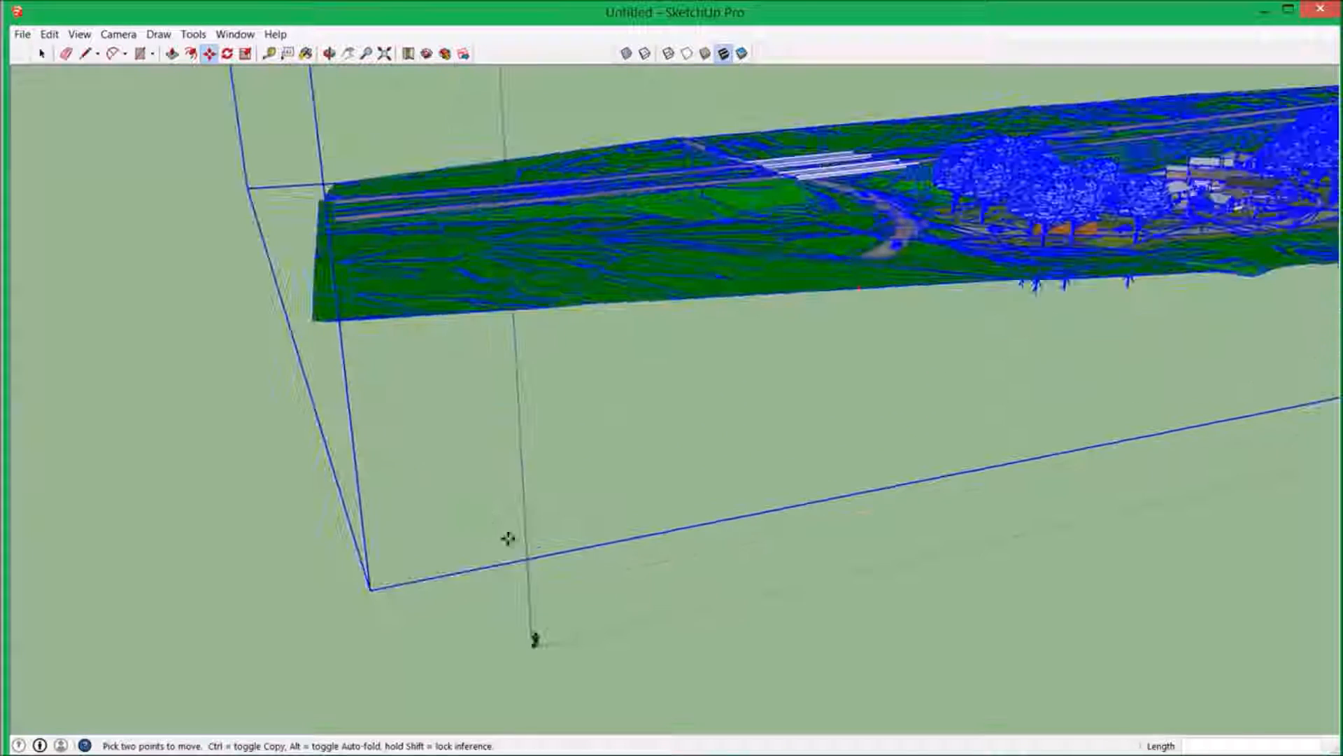
click(42, 53)
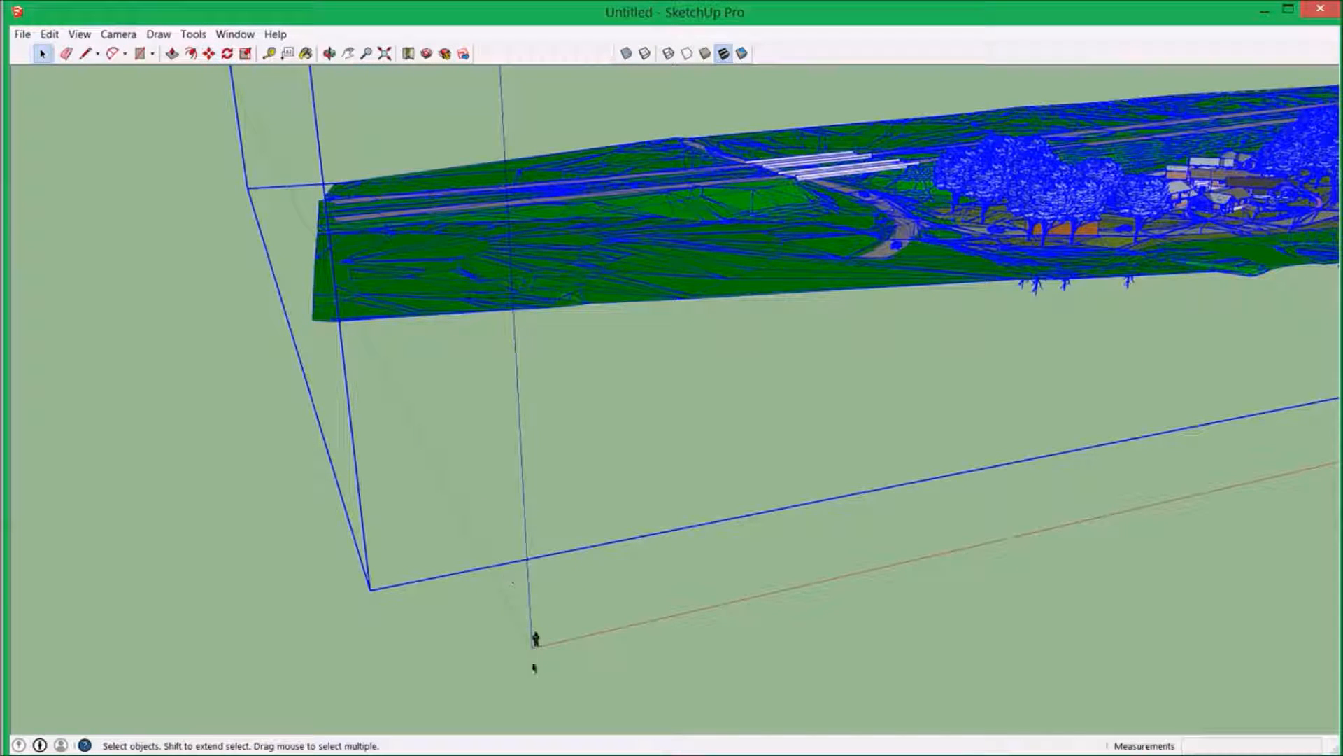
click(536, 639)
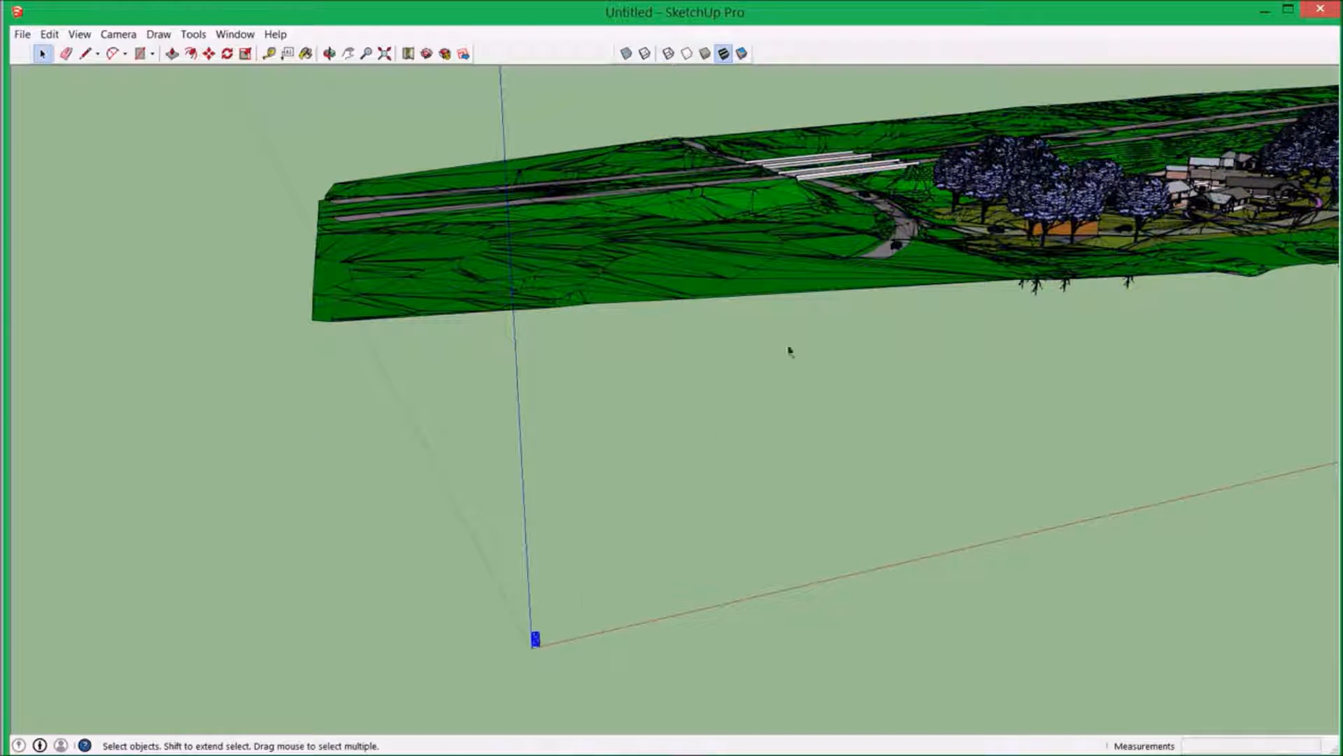
key(Delete)
- Turn off the display of both profiles and edges for the whole model
shift+middle_drag(974, 304, 620, 531)
middle_drag(869, 414, 934, 483)
scroll(1005, 465, up, 6)
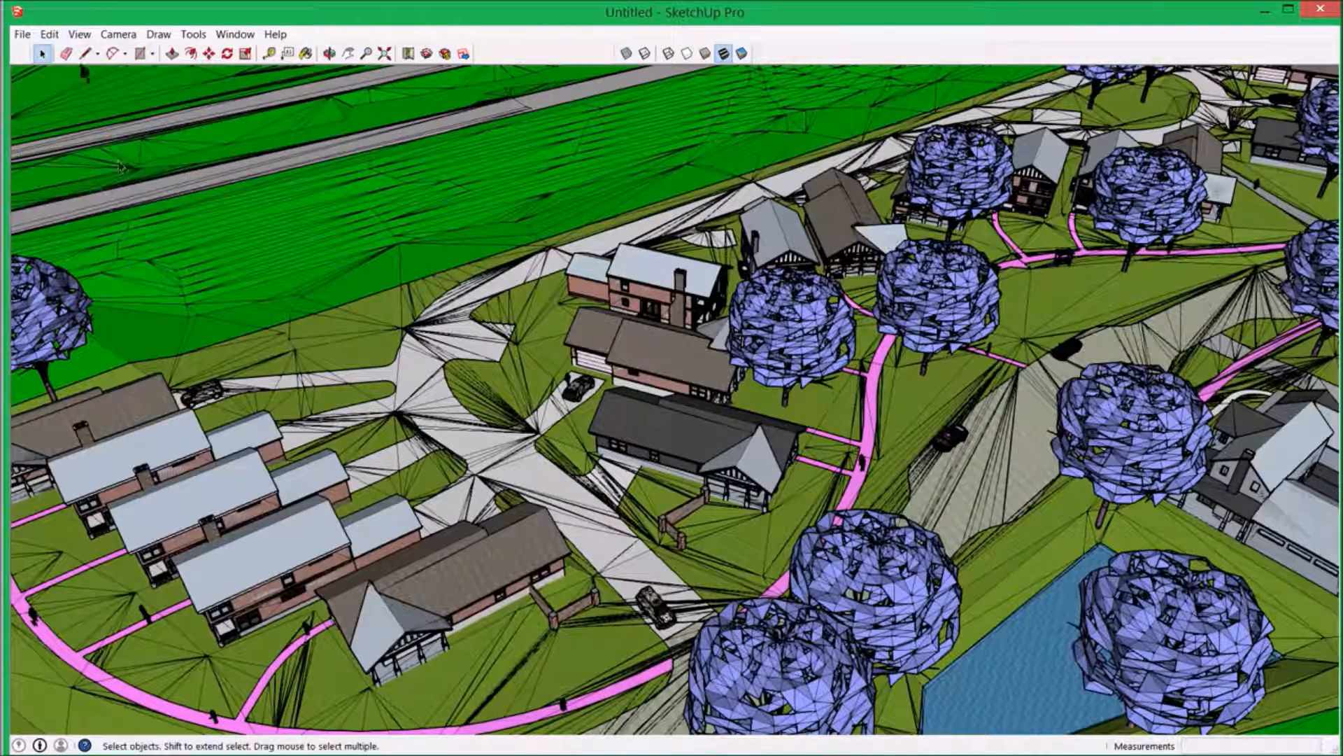
click(84, 36)
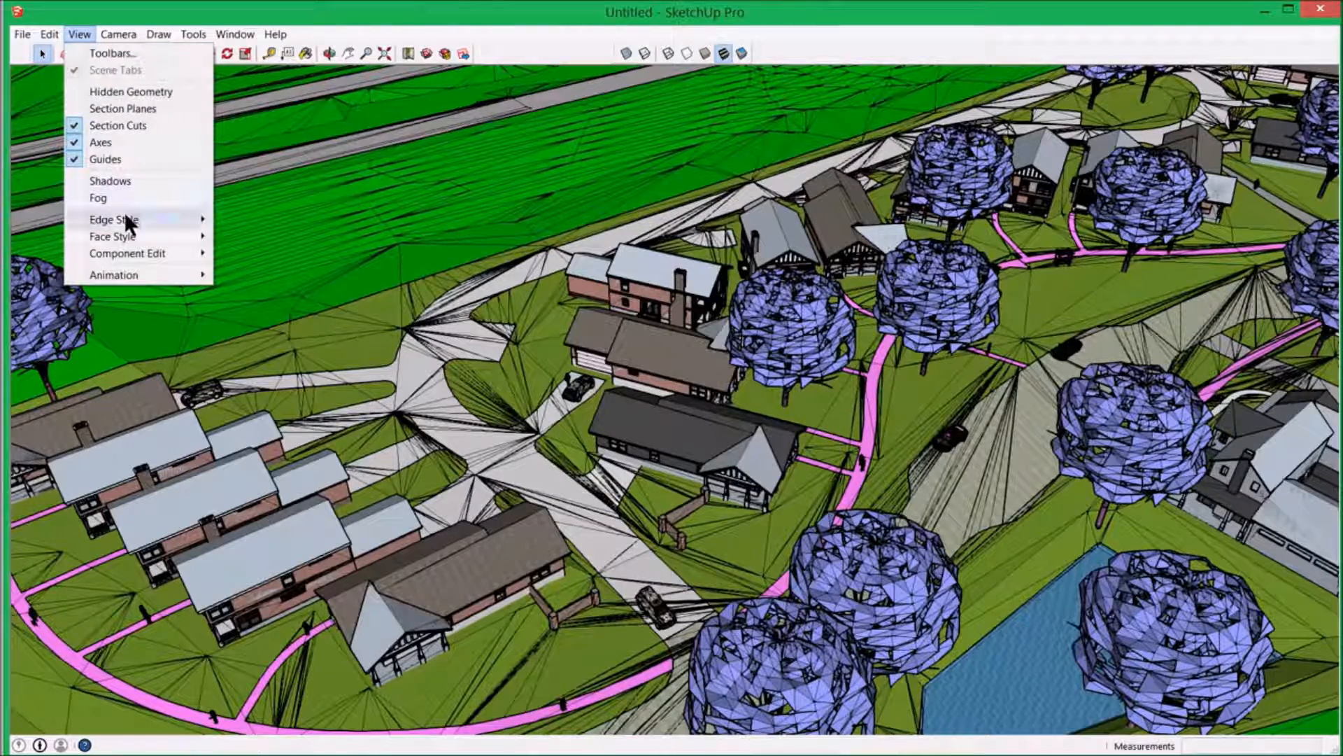
mouse_move(210, 220)
click(253, 258)
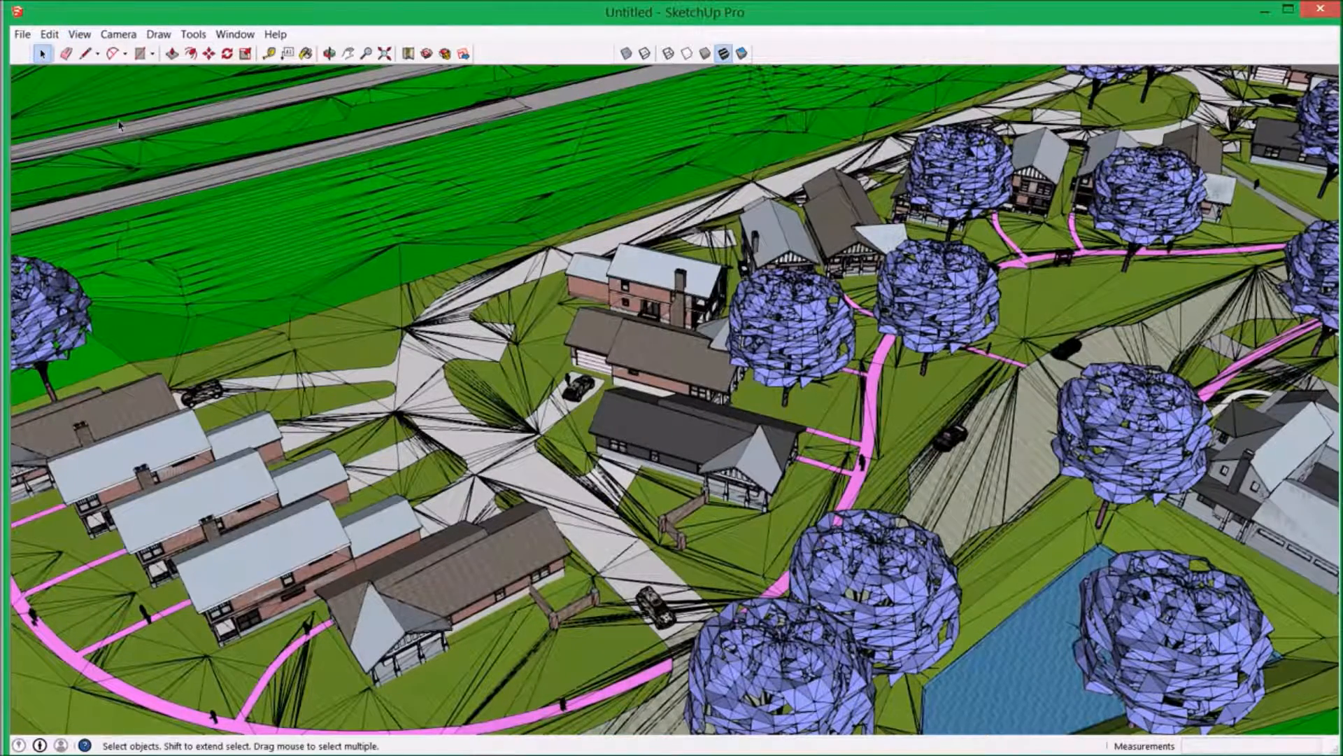
click(51, 34)
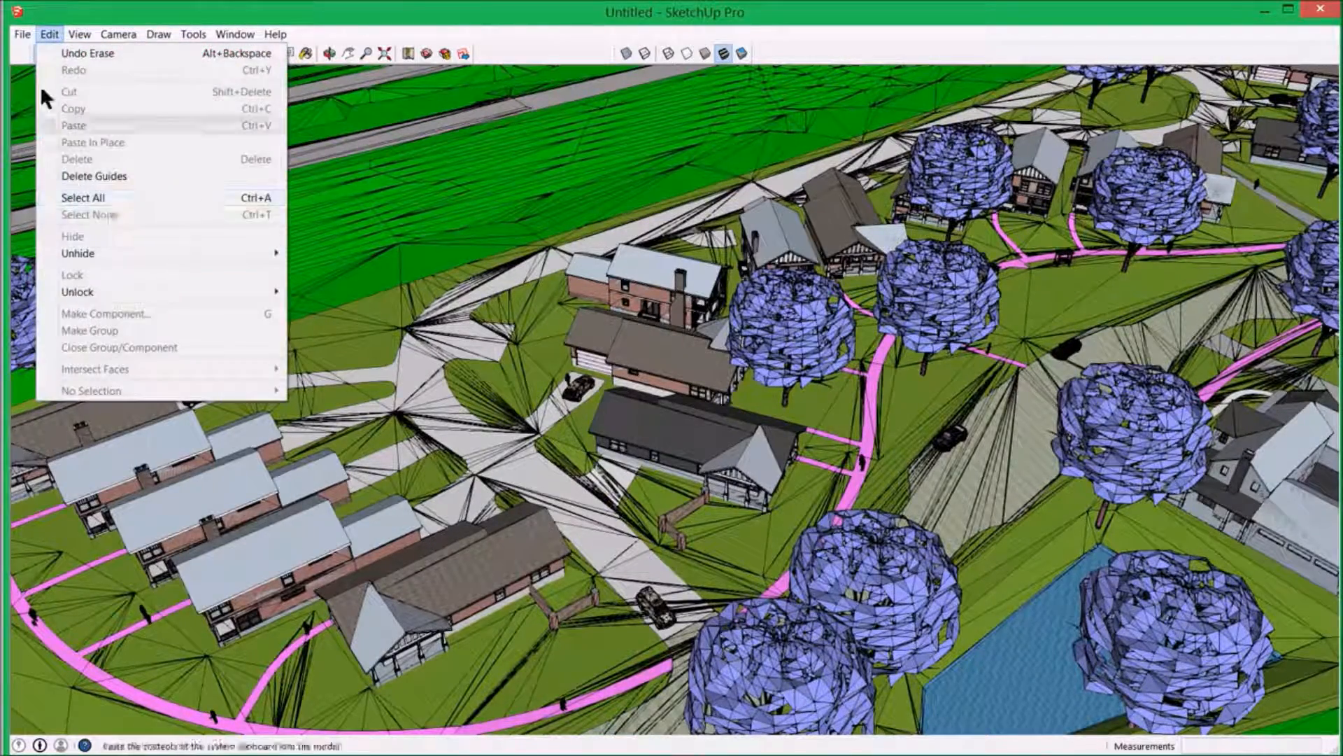
mouse_move(75, 36)
mouse_move(129, 219)
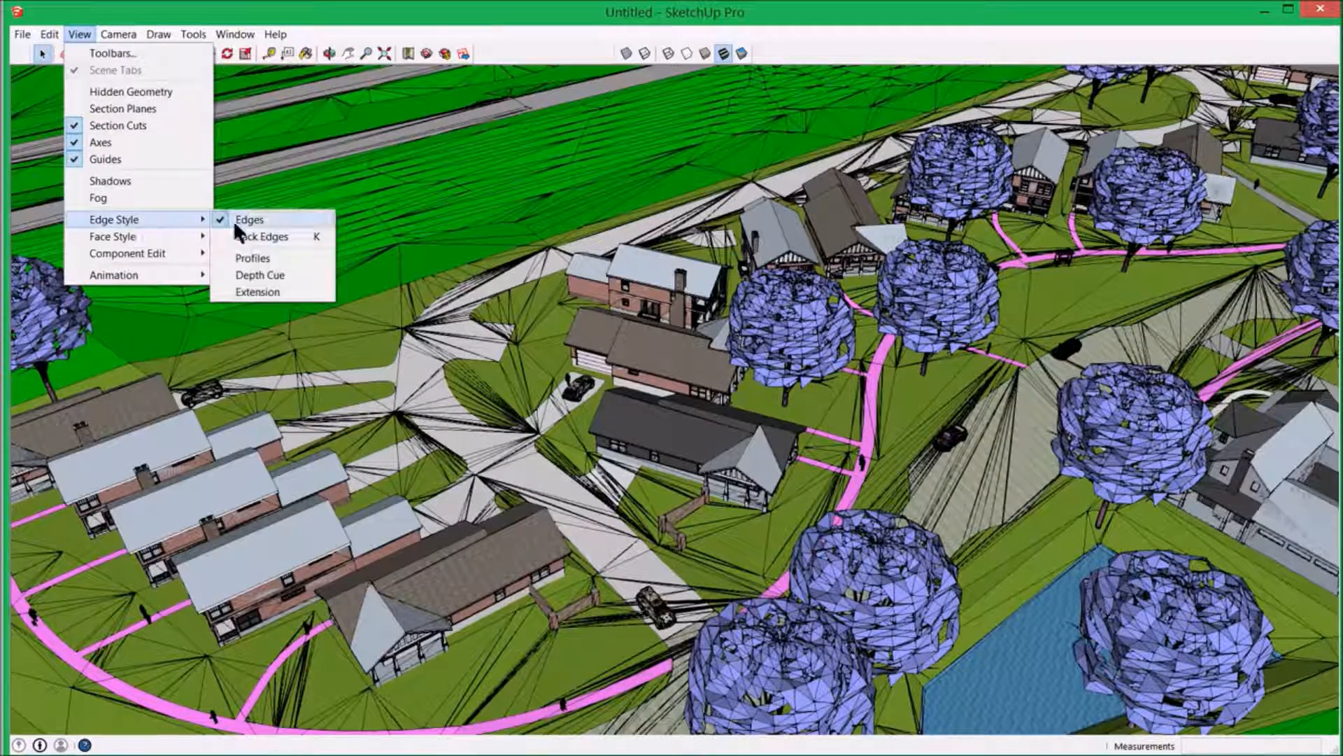
click(249, 219)
- Sample the blue material from a tree's foliage and recolour it green with the colour wheel
middle_drag(558, 366, 876, 320)
drag(878, 363, 800, 325)
key(space)
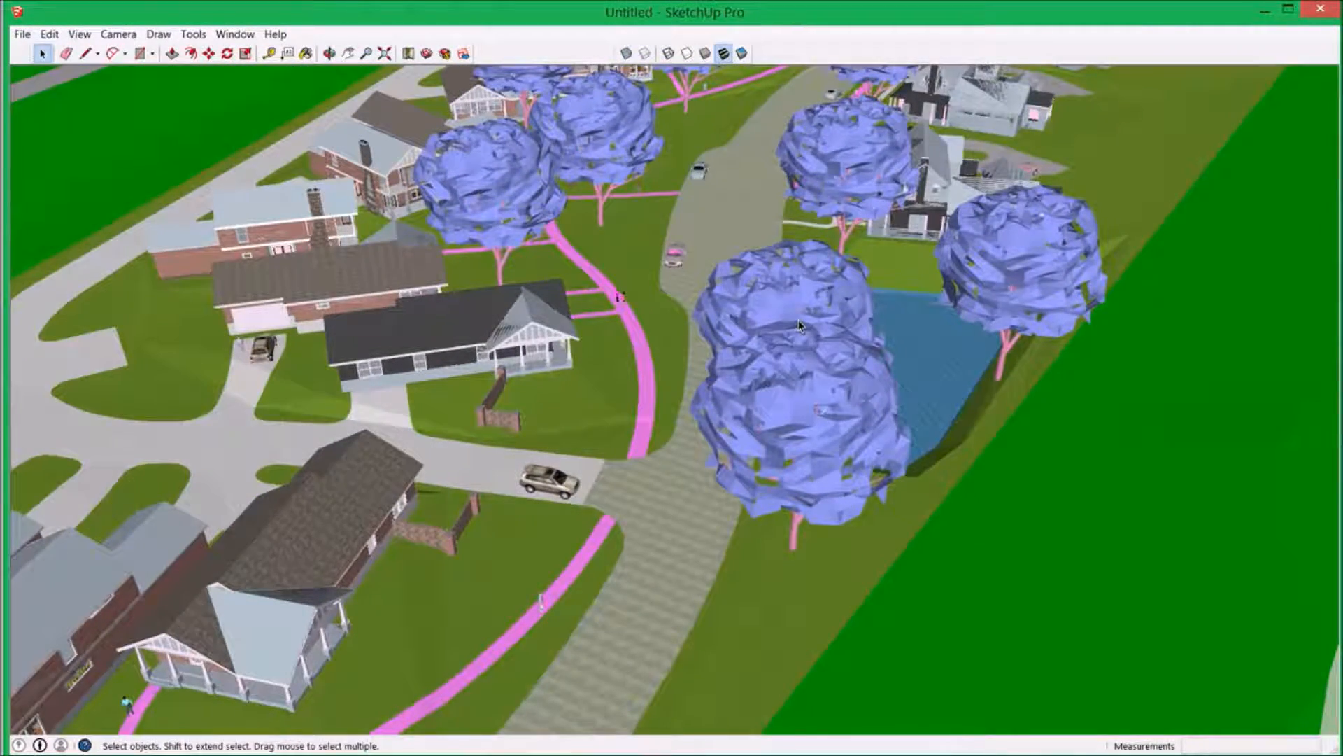
click(306, 53)
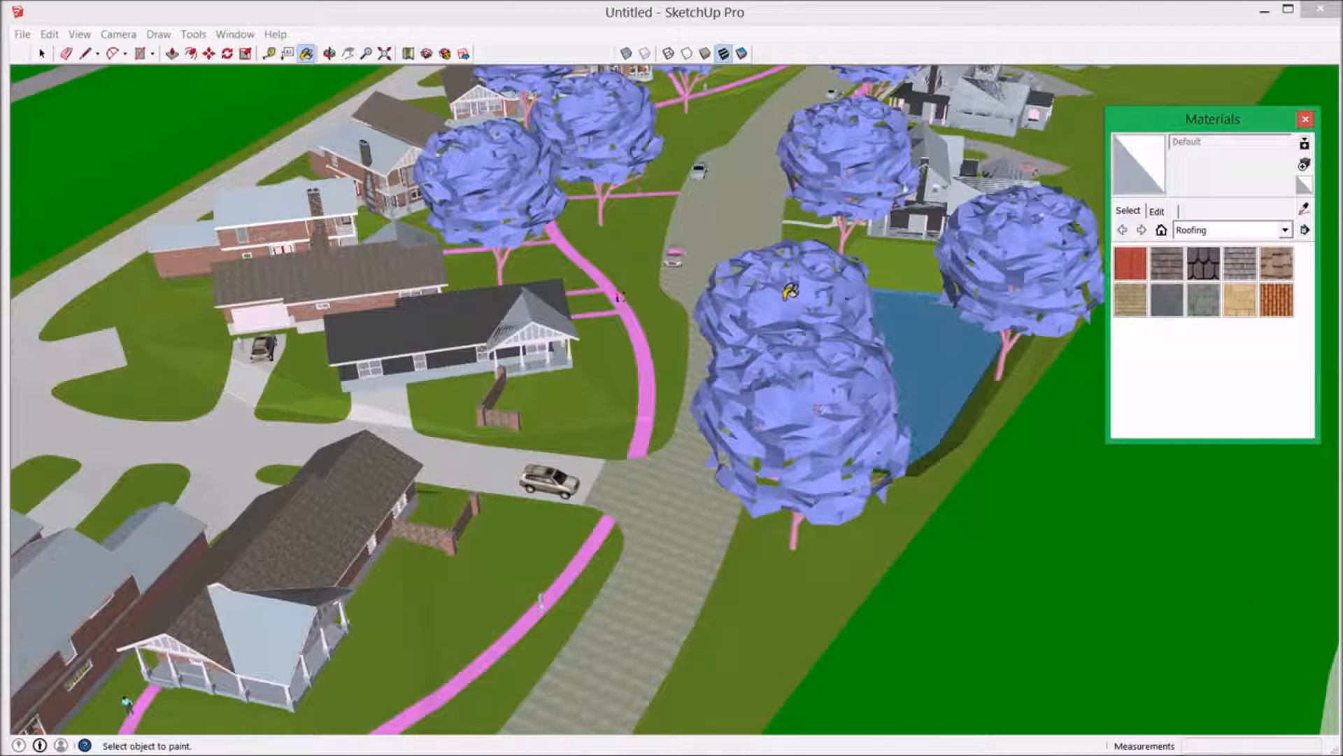
key(alt)
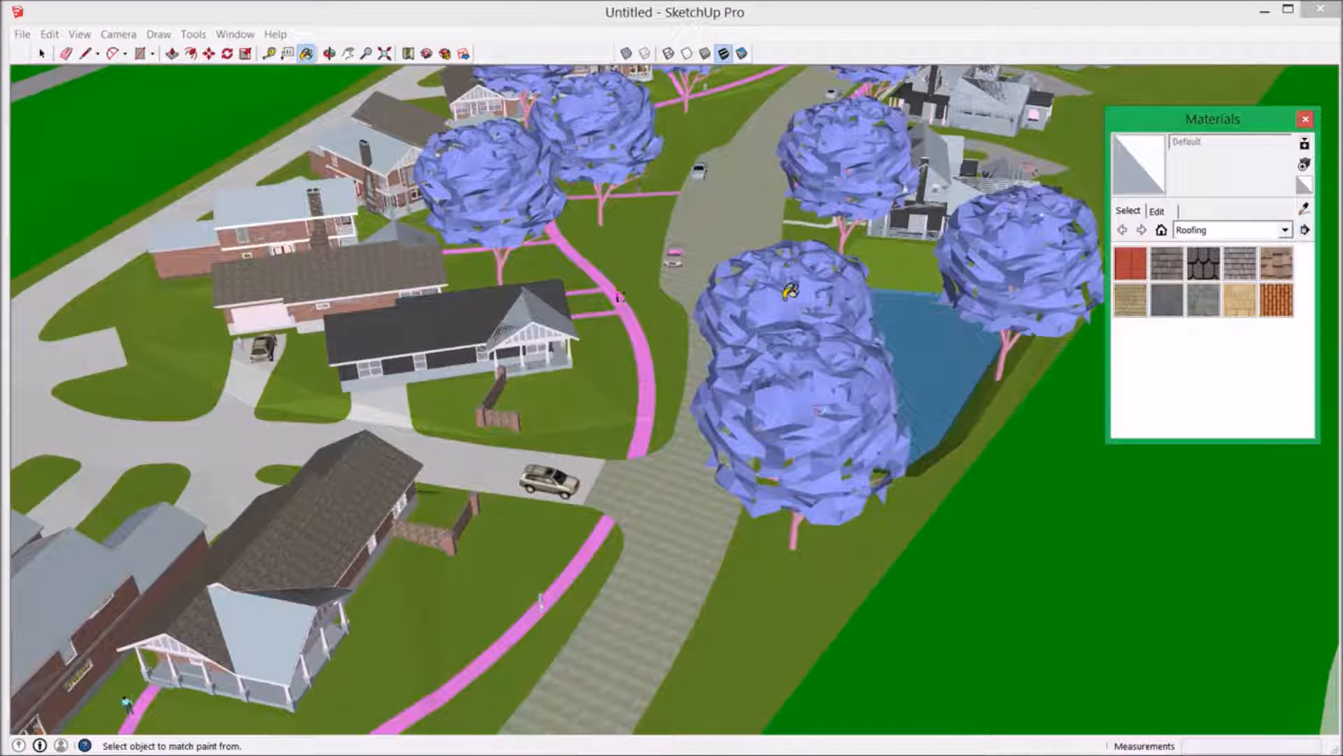
alt+click(789, 291)
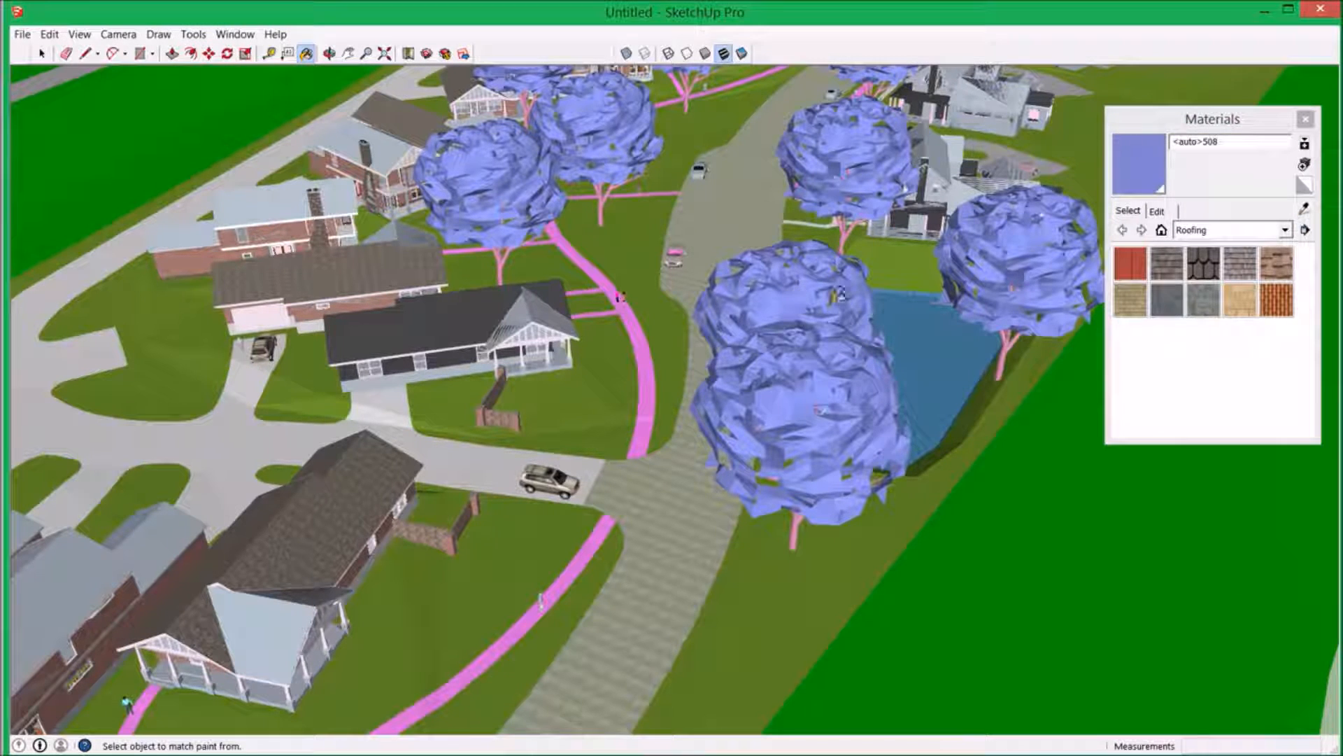
click(1157, 209)
click(1134, 269)
click(1136, 281)
- Sample the pink window glass material from the SUV's rear window on the street and recolour it light blue
mouse_move(754, 456)
middle_down()
mouse_move(739, 329)
mouse_move(849, 263)
mouse_move(921, 291)
mouse_move(837, 360)
mouse_move(832, 348)
middle_up()
scroll(628, 416, up, 7)
middle_drag(794, 416, 746, 391)
scroll(910, 419, up, 4)
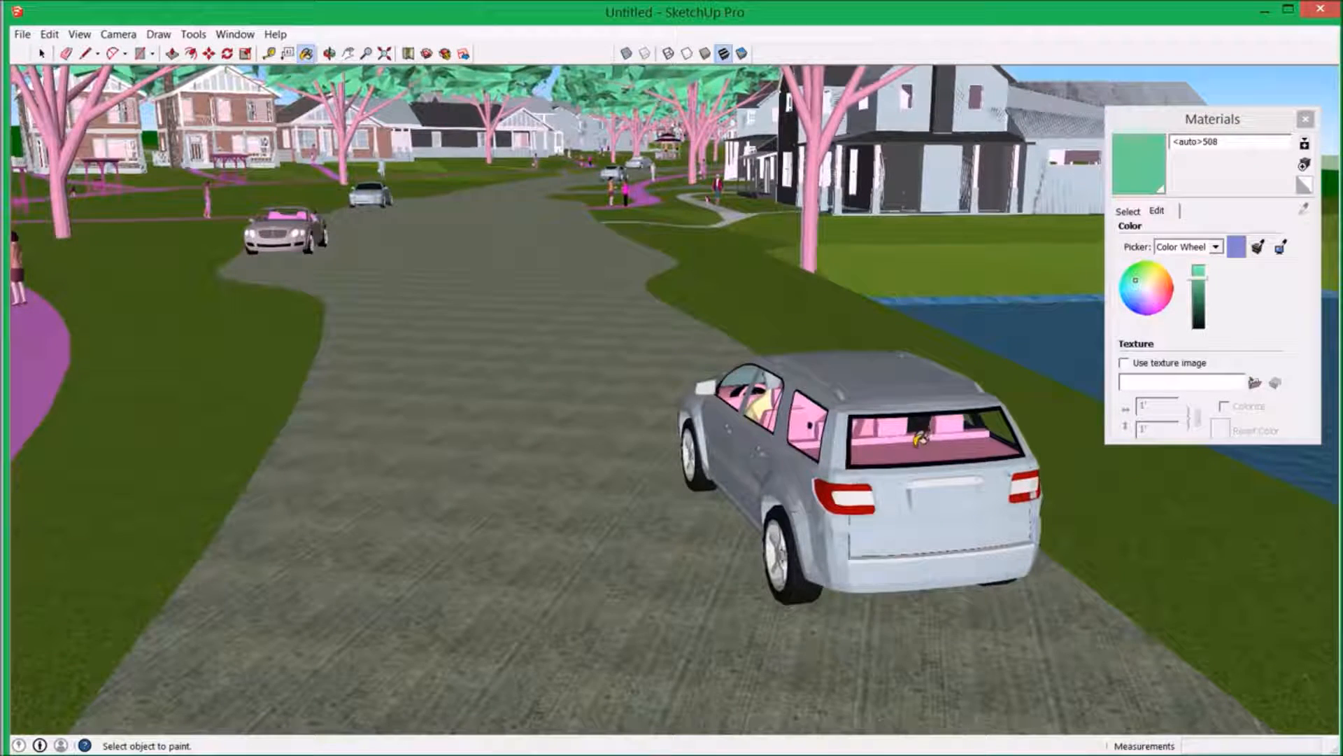
alt+click(918, 439)
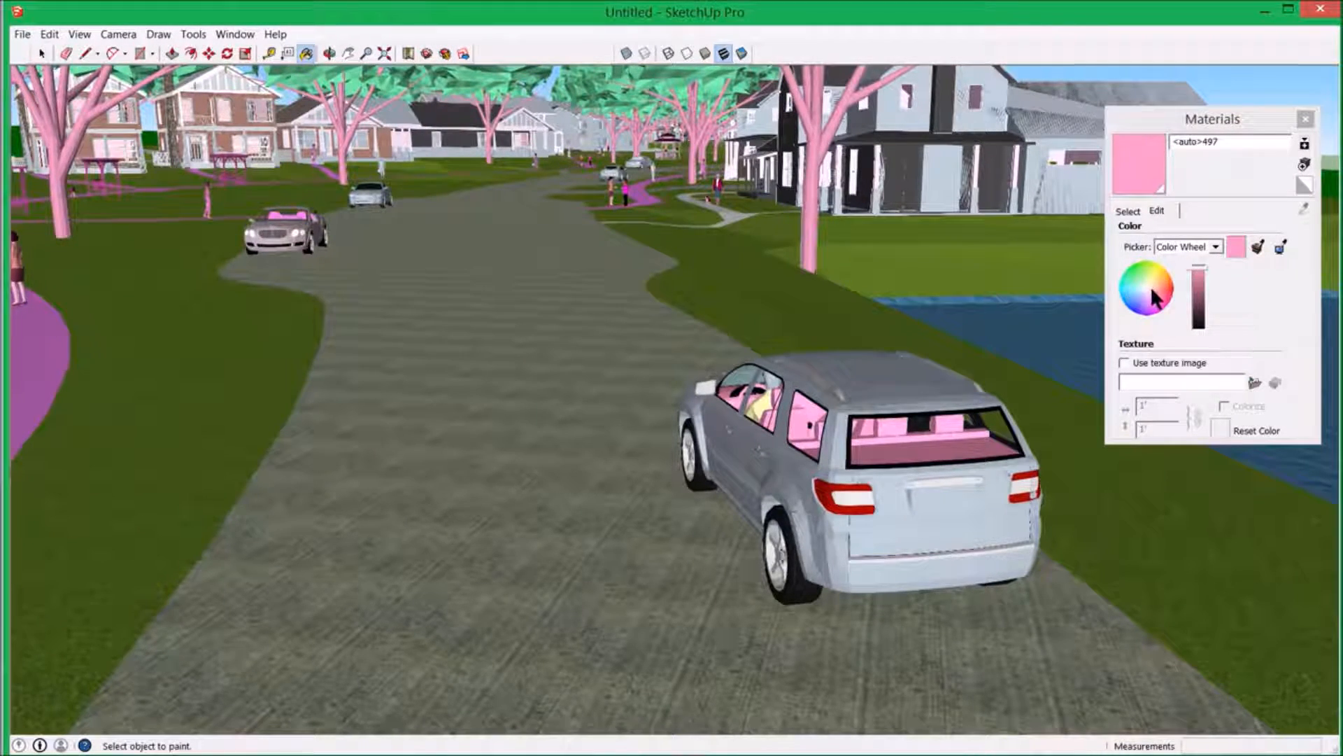
click(1146, 307)
drag(1145, 305, 1133, 297)
- Examine the recoloured site at street level, beside a house porch and from above
mouse_move(621, 231)
middle_down()
mouse_move(630, 309)
mouse_move(778, 274)
mouse_move(764, 236)
mouse_move(728, 329)
mouse_move(661, 228)
middle_up()
scroll(456, 262, up, 5)
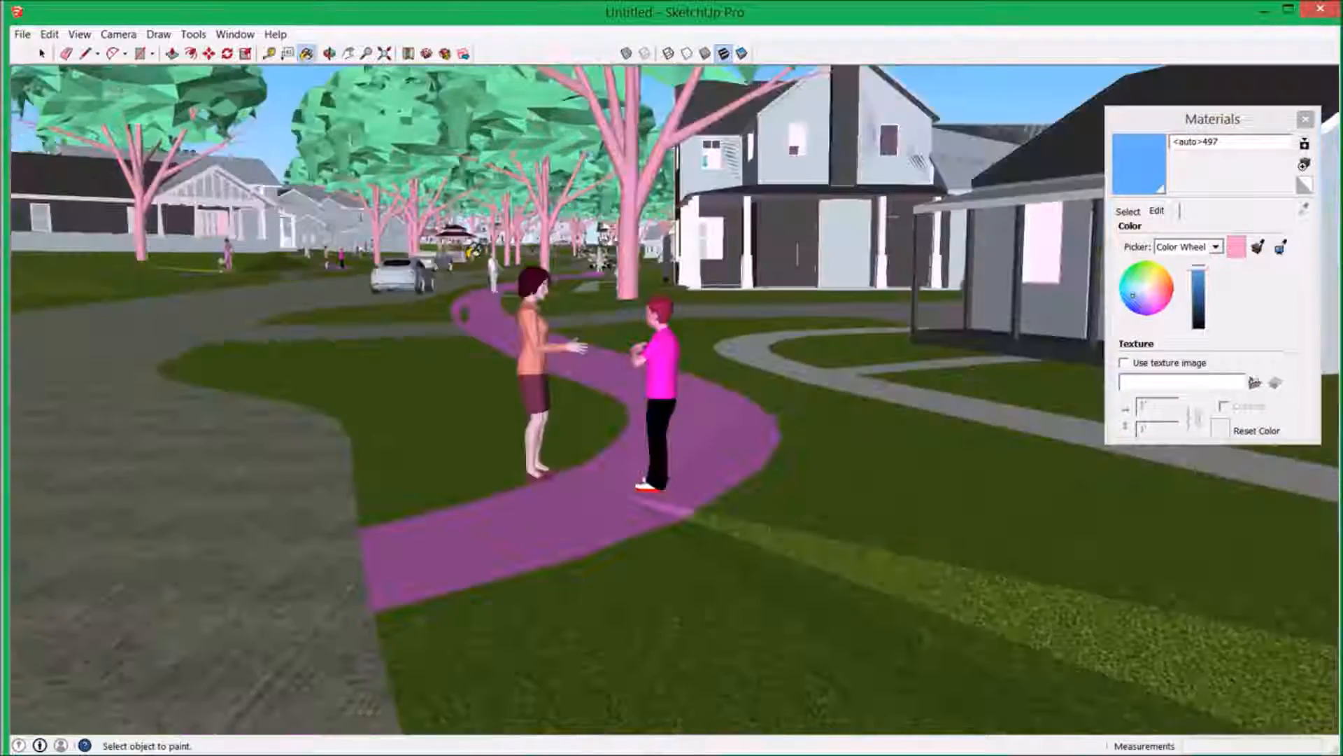
mouse_move(454, 312)
middle_down()
mouse_move(503, 348)
mouse_move(623, 374)
middle_up()
middle_drag(471, 297, 637, 217)
scroll(637, 217, down, 4)
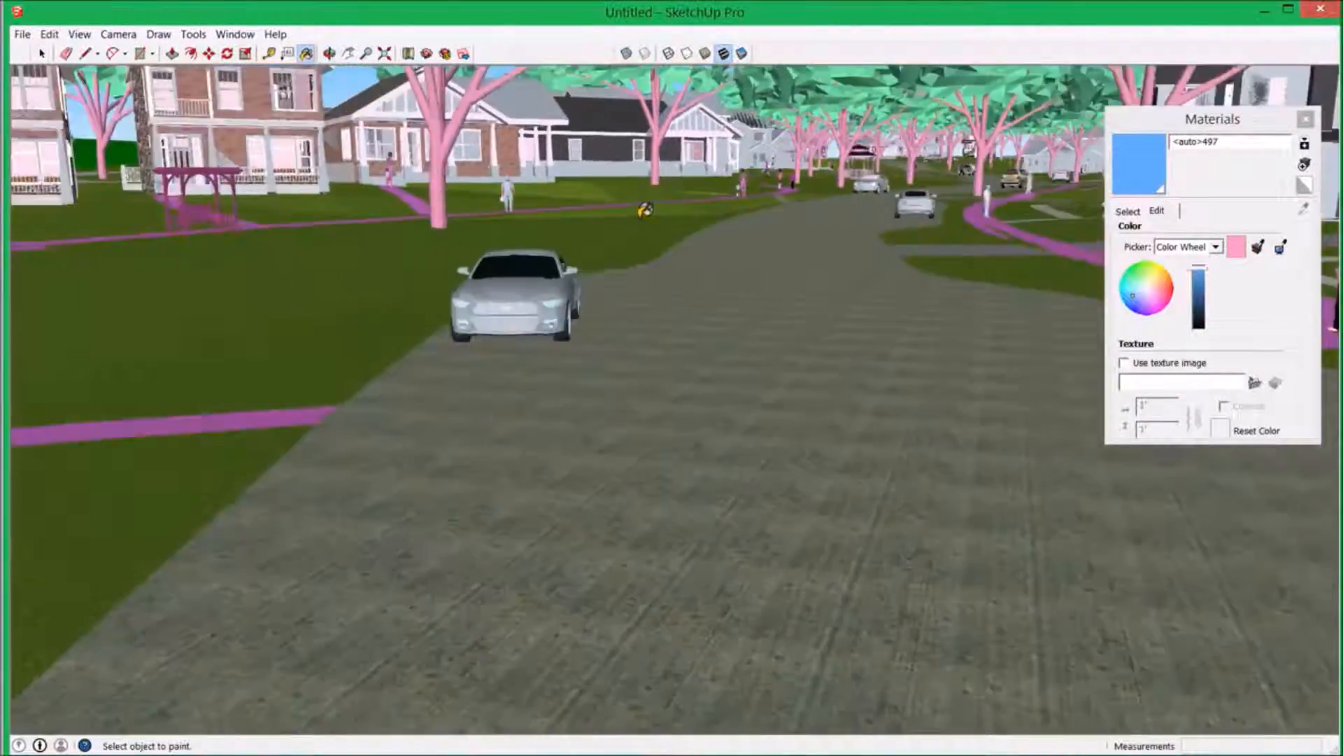
scroll(645, 210, down, 4)
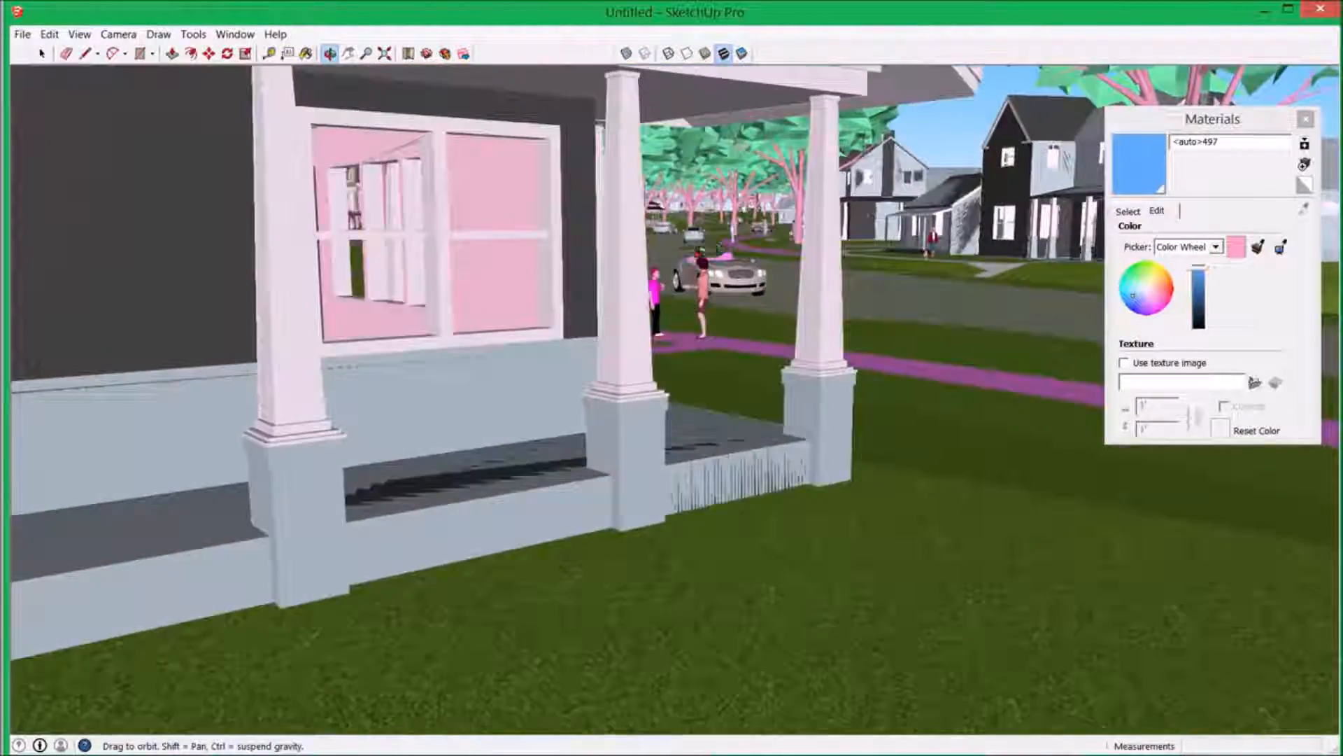
middle_drag(965, 392, 801, 547)
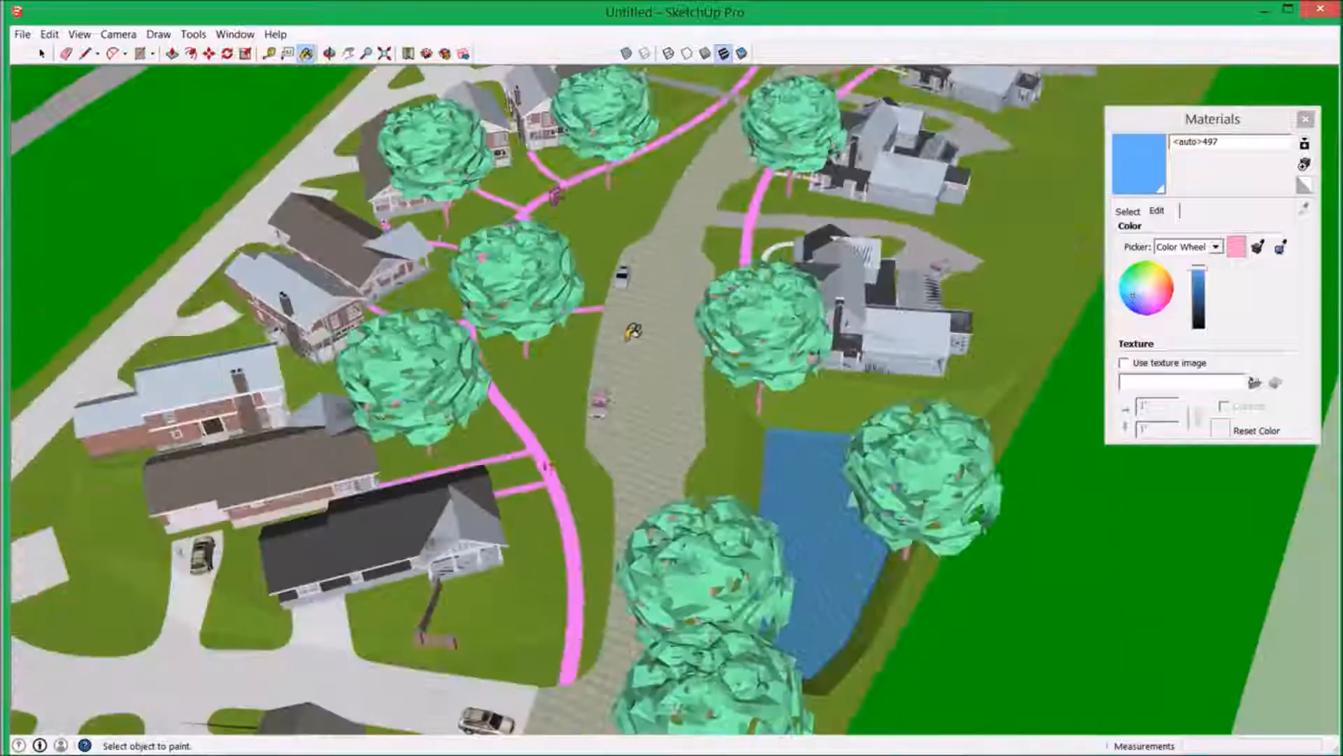
- Inspect the recoloured neighbourhood from above, along its main street, among the tree canopies and across the house rows
middle_drag(634, 332, 588, 417)
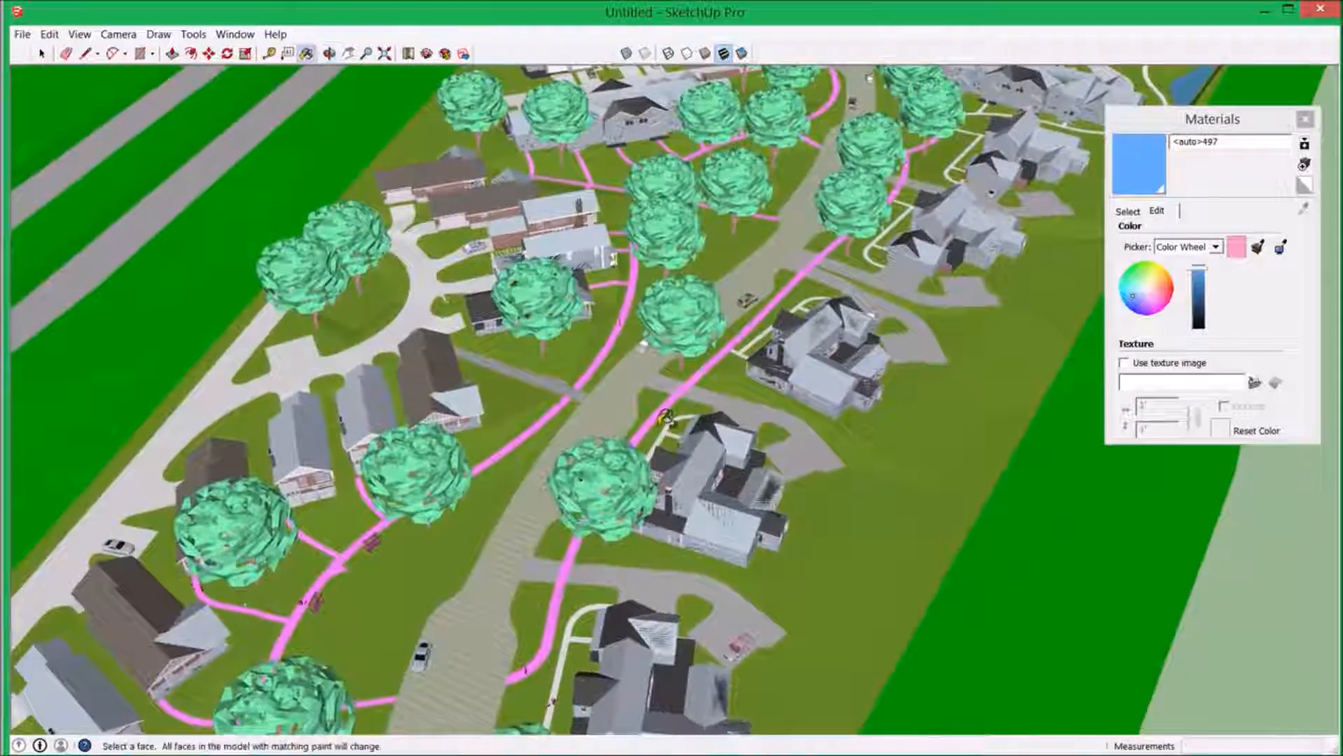
middle_drag(451, 642, 513, 351)
middle_drag(599, 415, 656, 396)
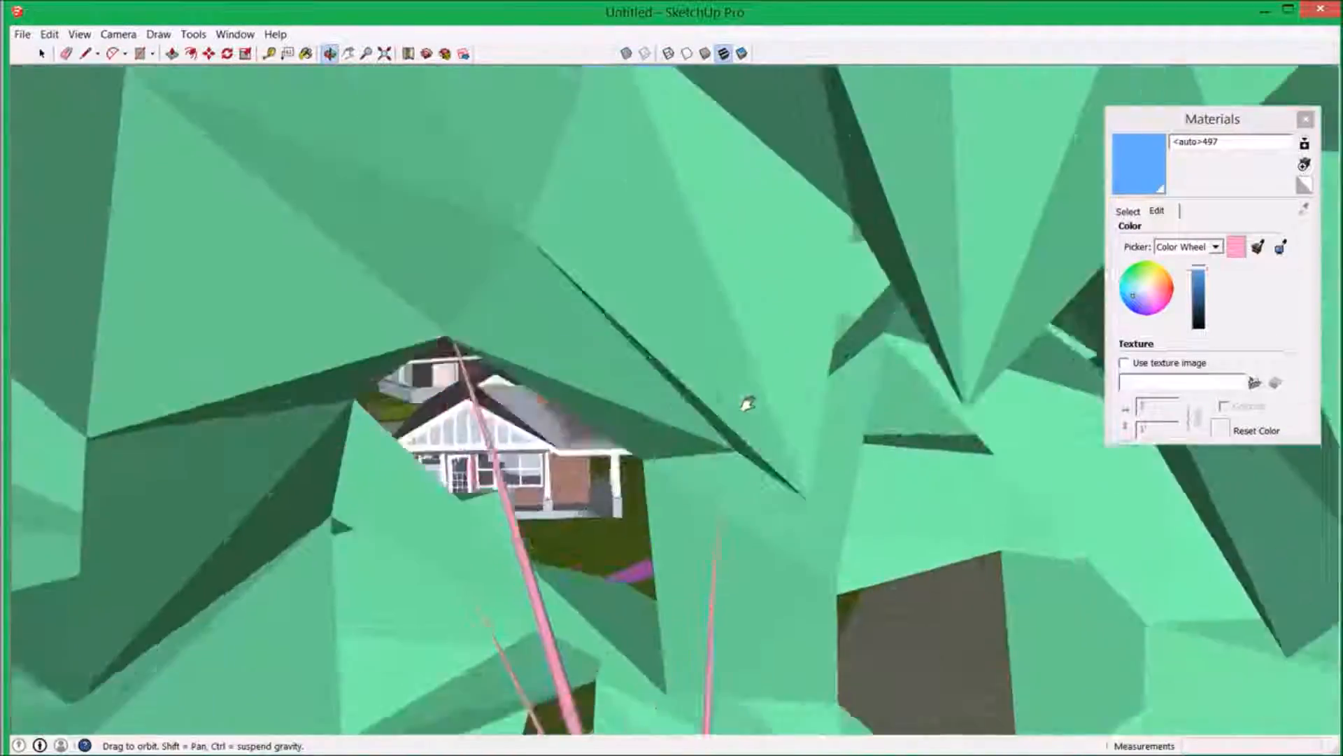
middle_drag(747, 403, 613, 606)
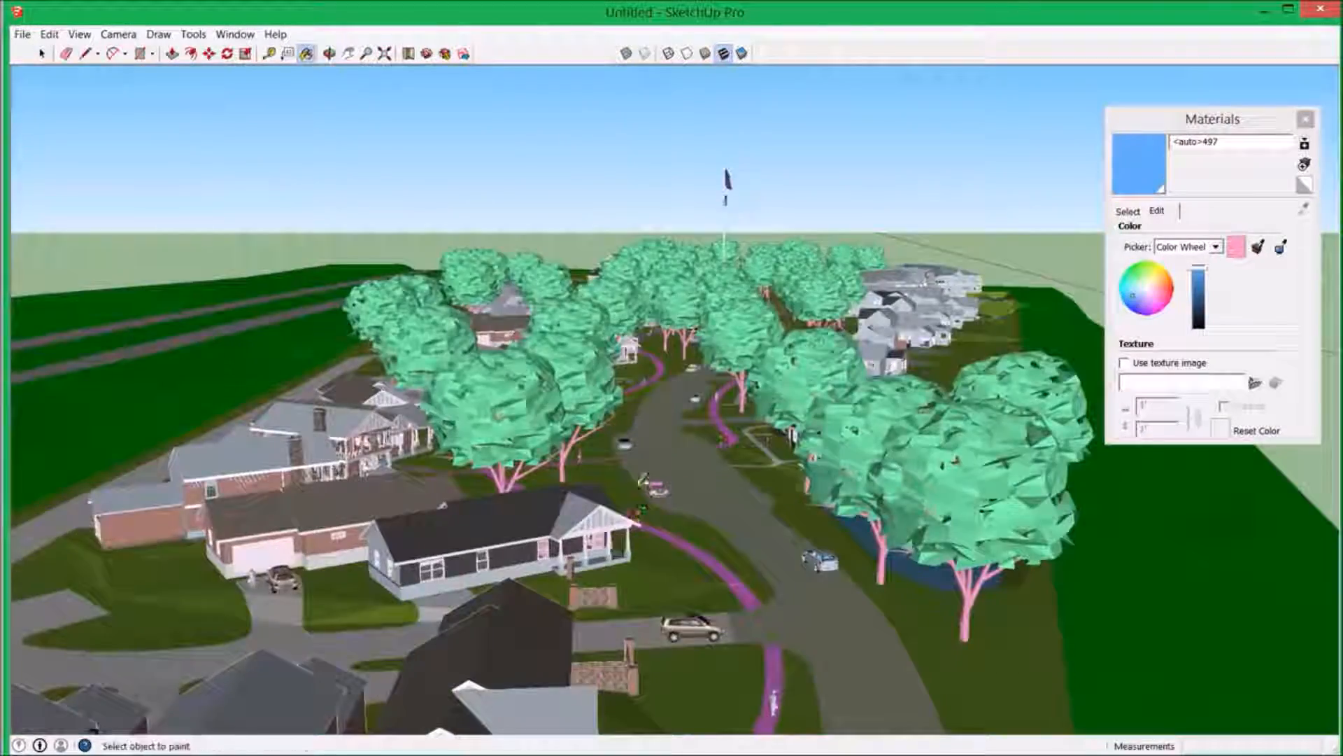
middle_drag(642, 480, 552, 695)
middle_drag(737, 451, 680, 324)
middle_drag(1033, 406, 891, 465)
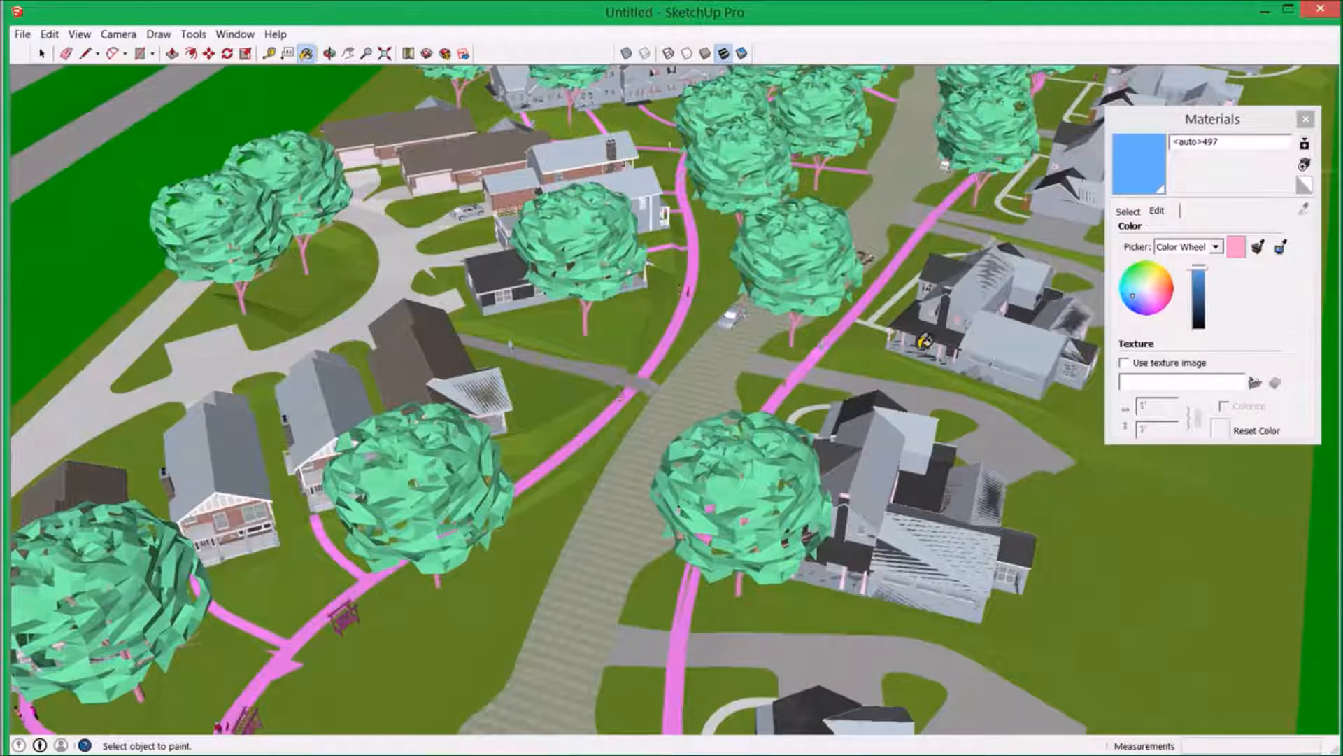
mouse_move(924, 340)
middle_down()
mouse_move(825, 434)
mouse_move(285, 147)
middle_up()
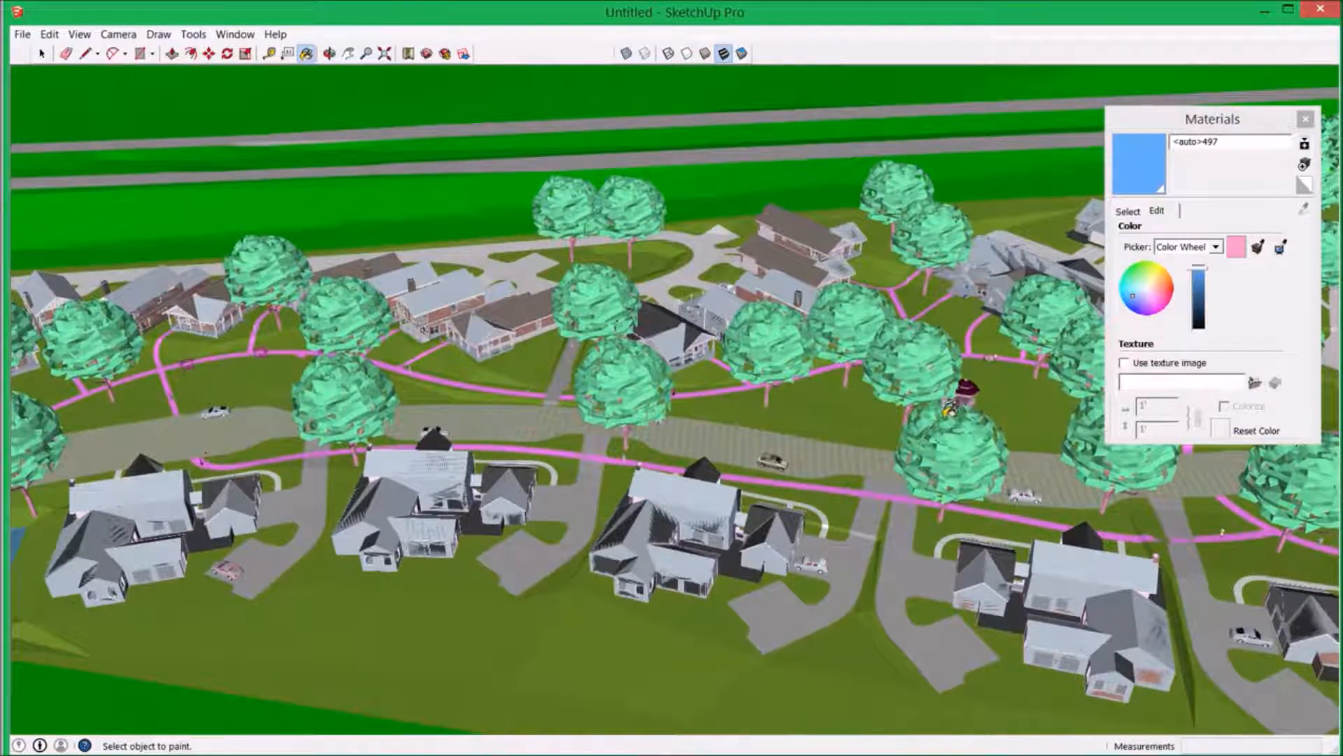
mouse_move(773, 355)
middle_down()
mouse_move(857, 283)
mouse_move(837, 329)
mouse_move(820, 312)
middle_up()
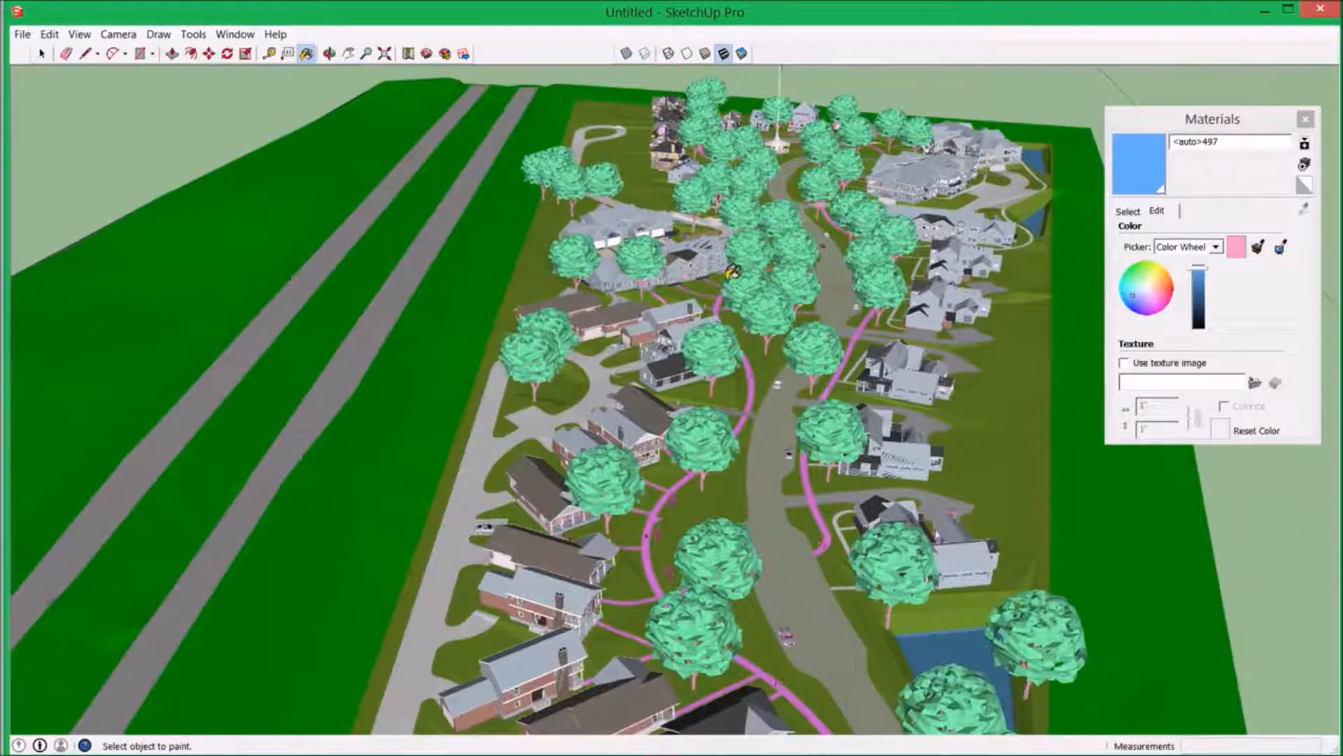